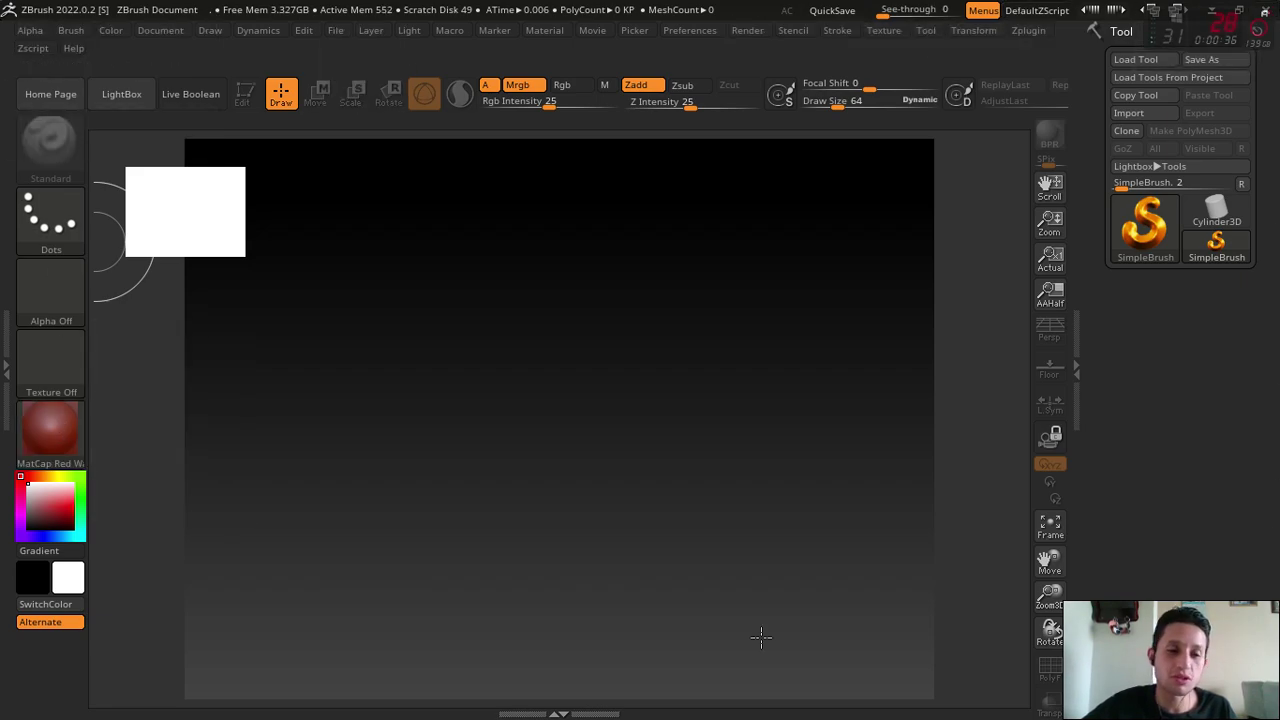
- Switch the material to BasicMaterial and flatten the Document background to an even grey
left_click(77, 449)
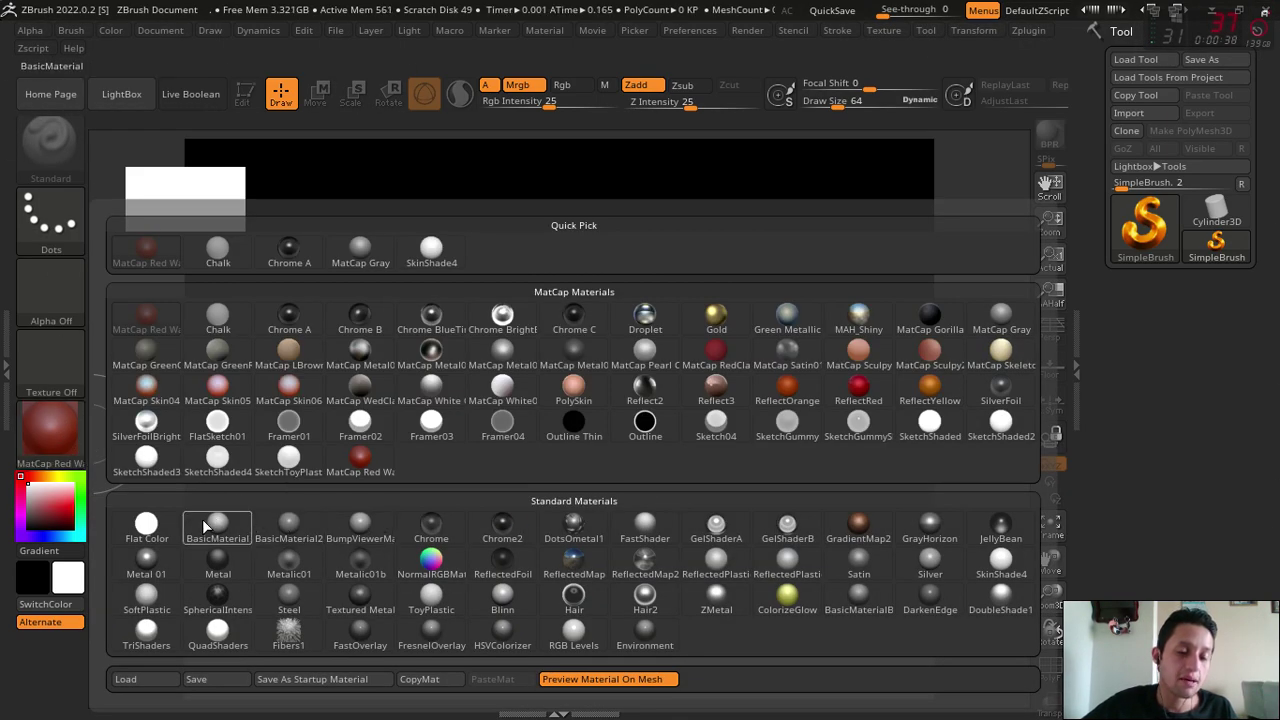
left_click(215, 528)
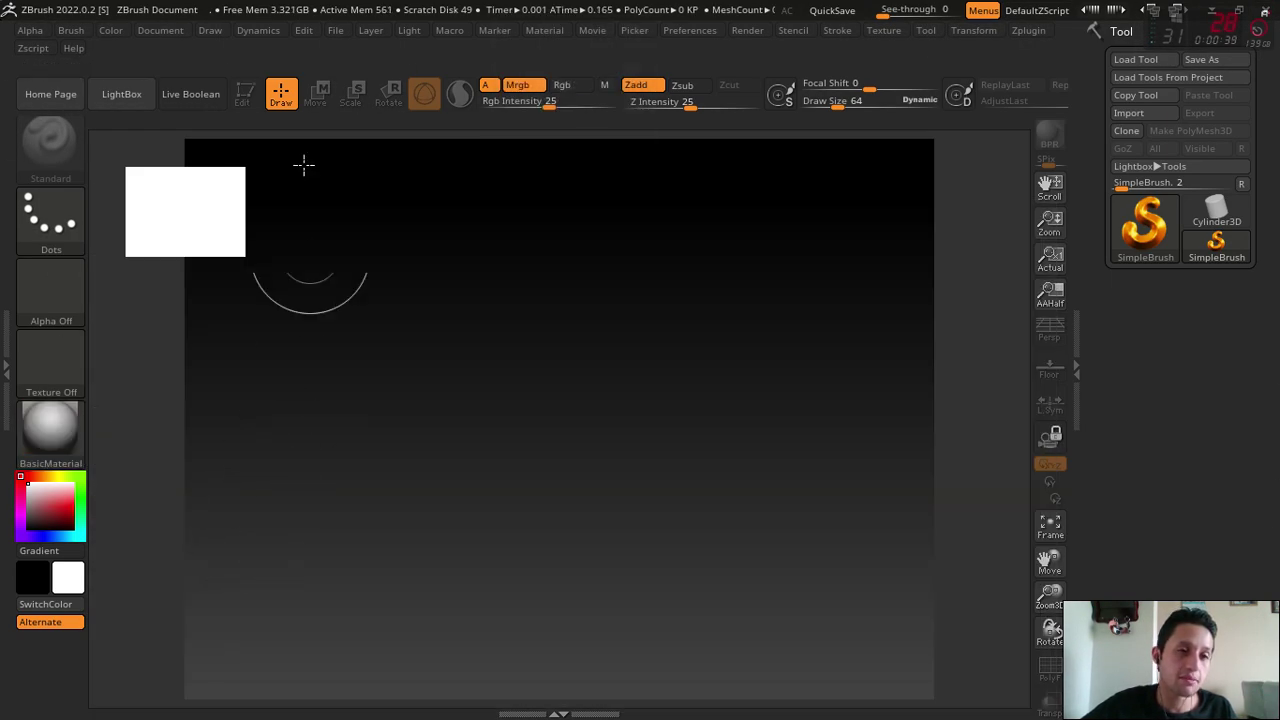
left_click(158, 30)
left_click(178, 349)
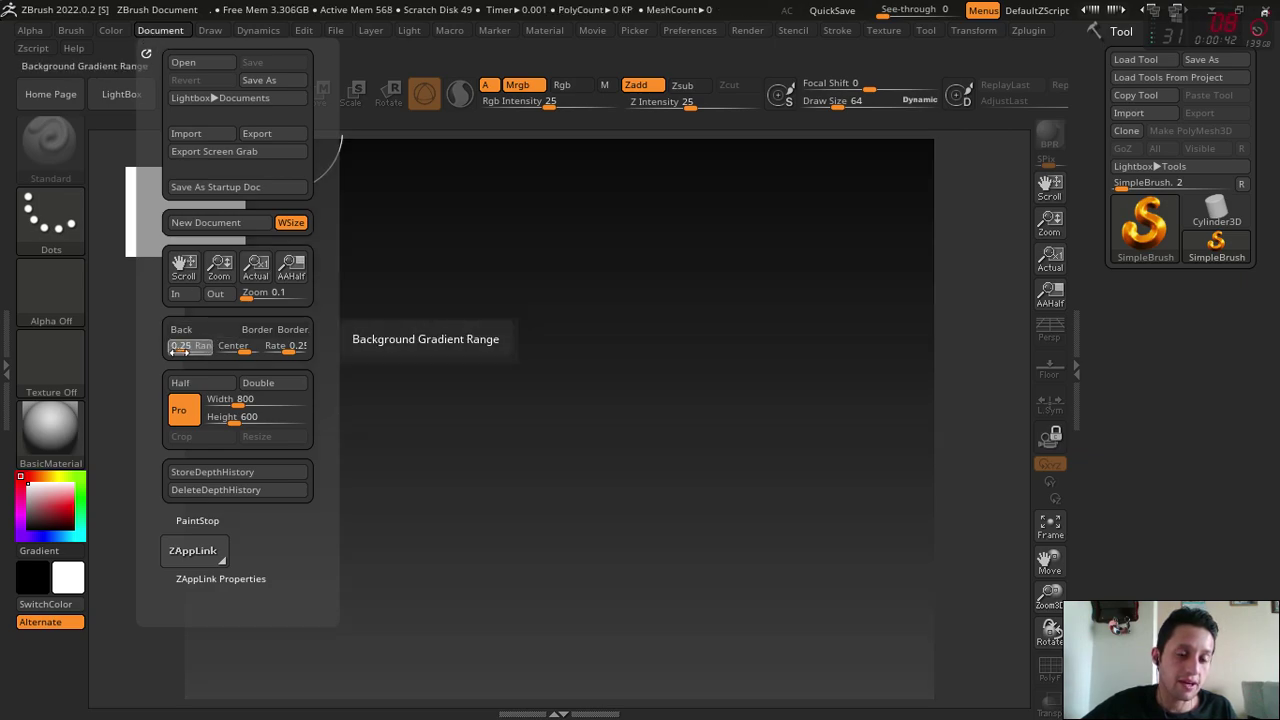
left_click_drag(178, 349, 140, 352)
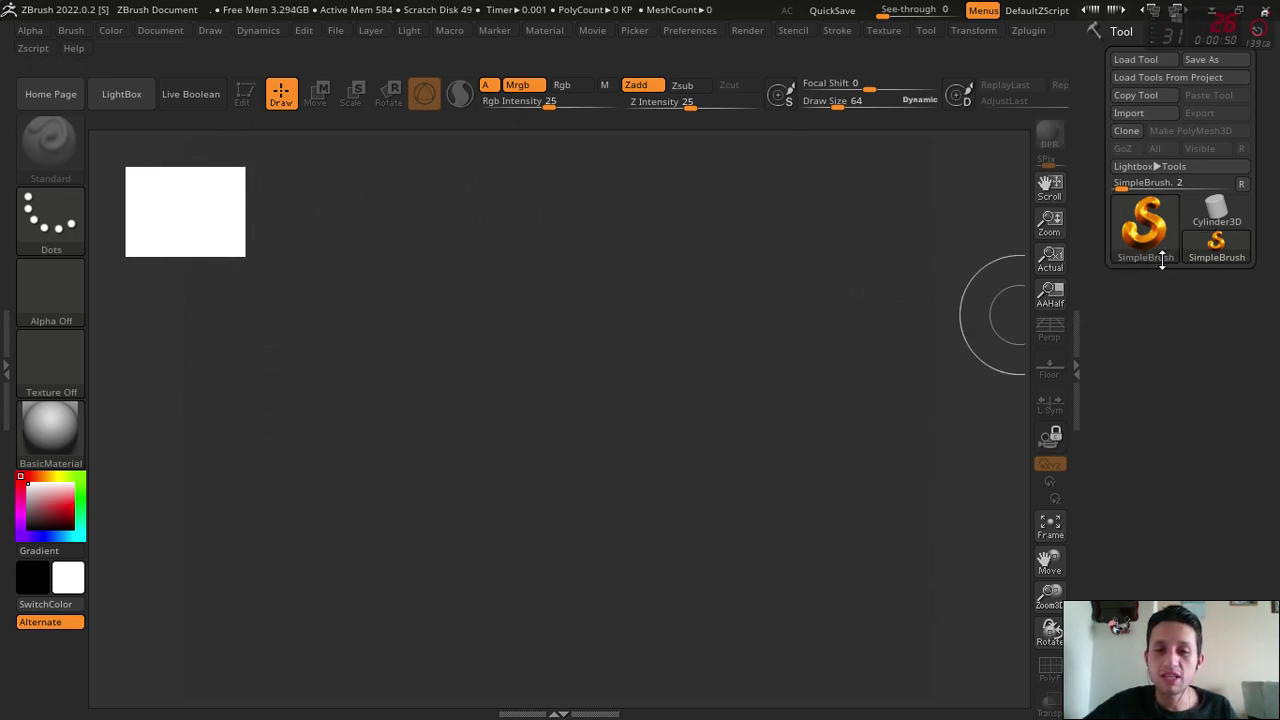
- Draw a Sphere3D onto the canvas, enter Edit mode and convert it to PolyMesh3D
left_click(1148, 230)
left_click(400, 320)
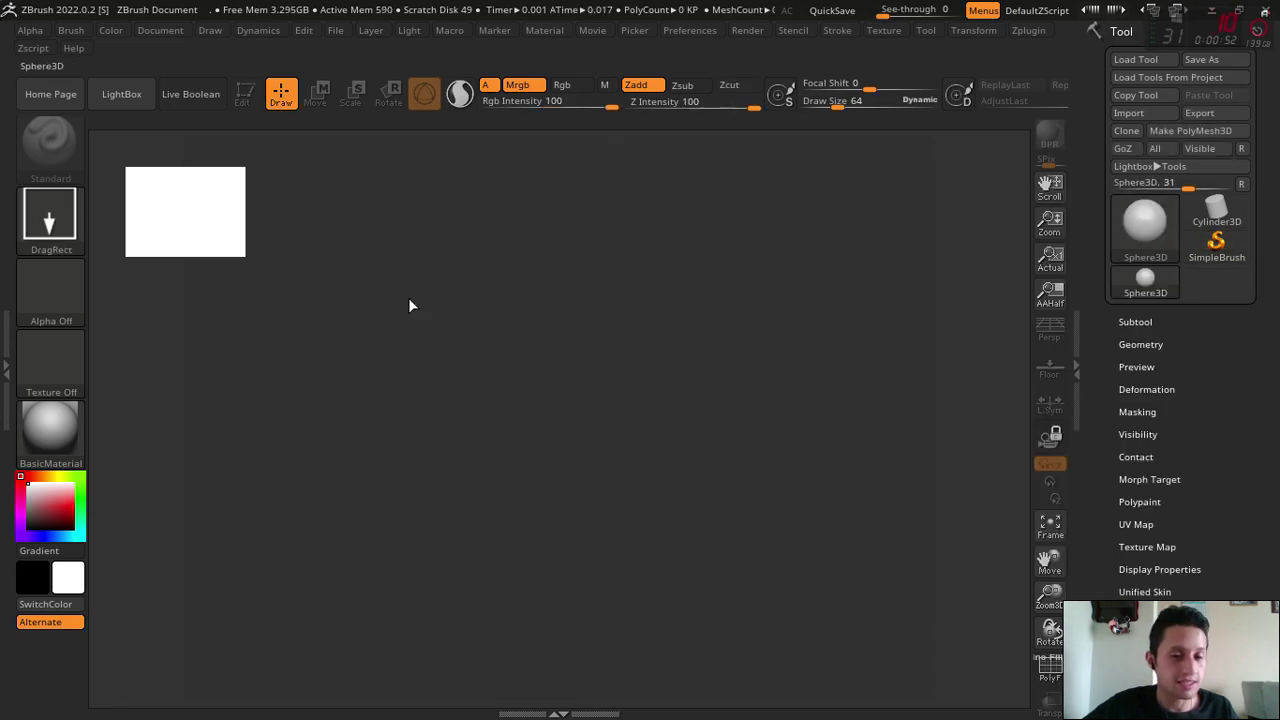
left_click_drag(551, 386, 543, 598)
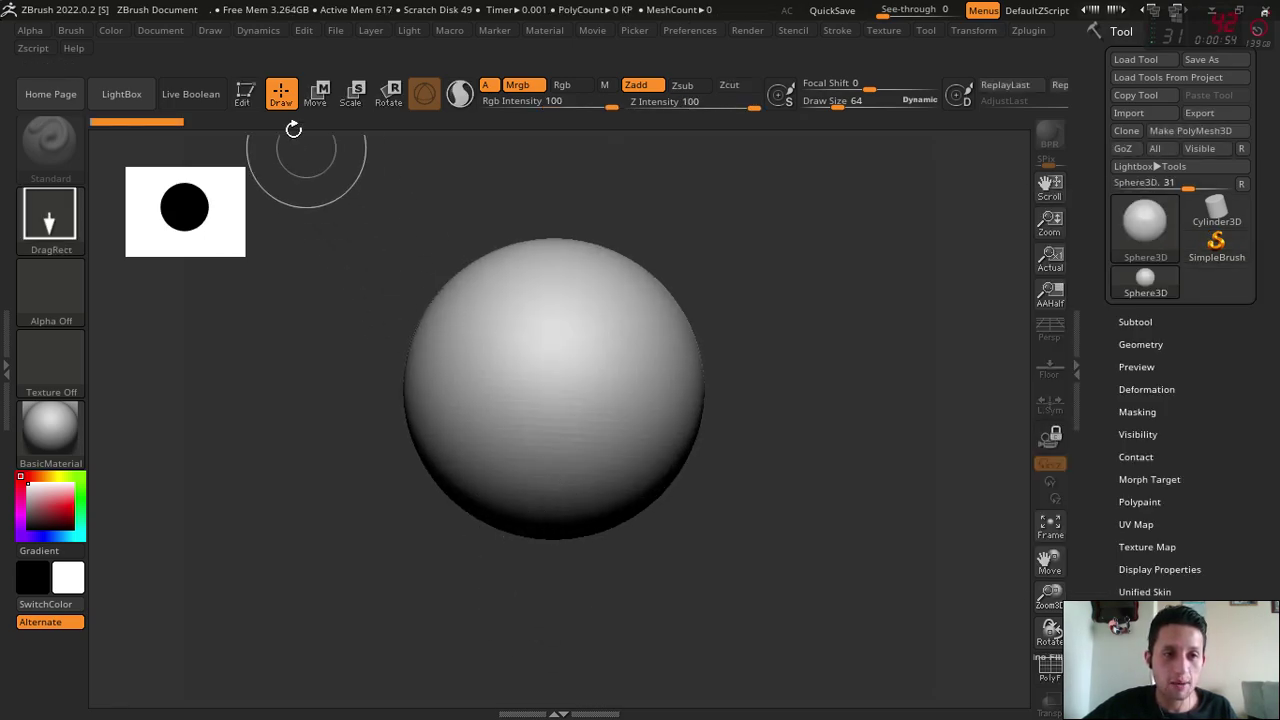
left_click(244, 94)
left_click(1168, 131)
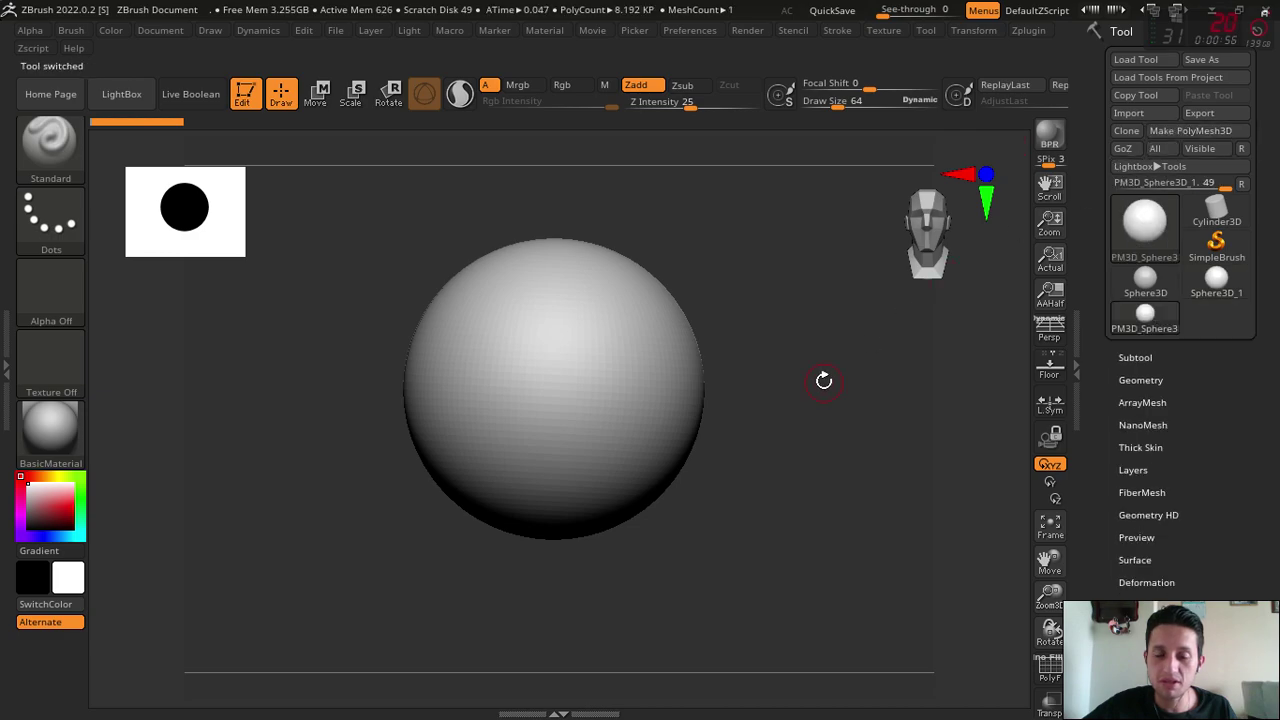
- Inspect the sphere's polygon wireframe, hide it again and bring the Layers options into view
left_click_drag(1048, 559, 1037, 595)
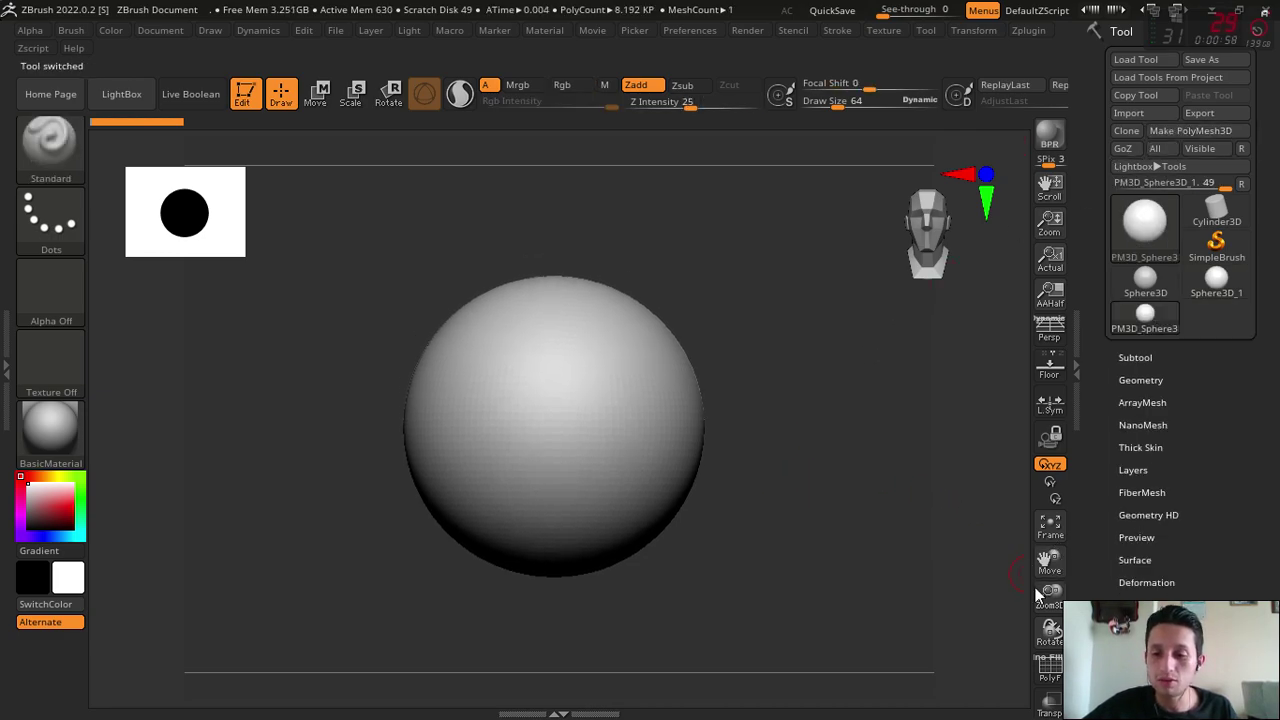
left_click(1051, 680)
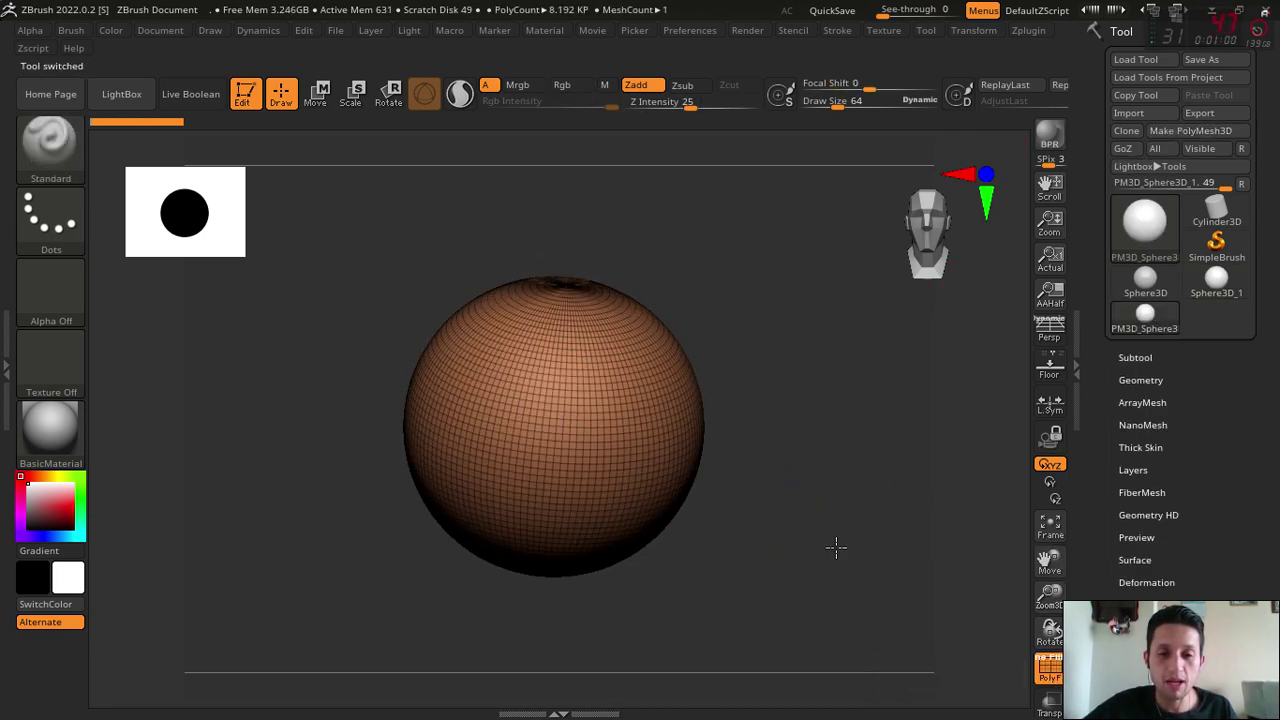
mouse_move(834, 546)
left_mouse_down()
mouse_move(827, 560)
mouse_move(797, 423)
left_mouse_up()
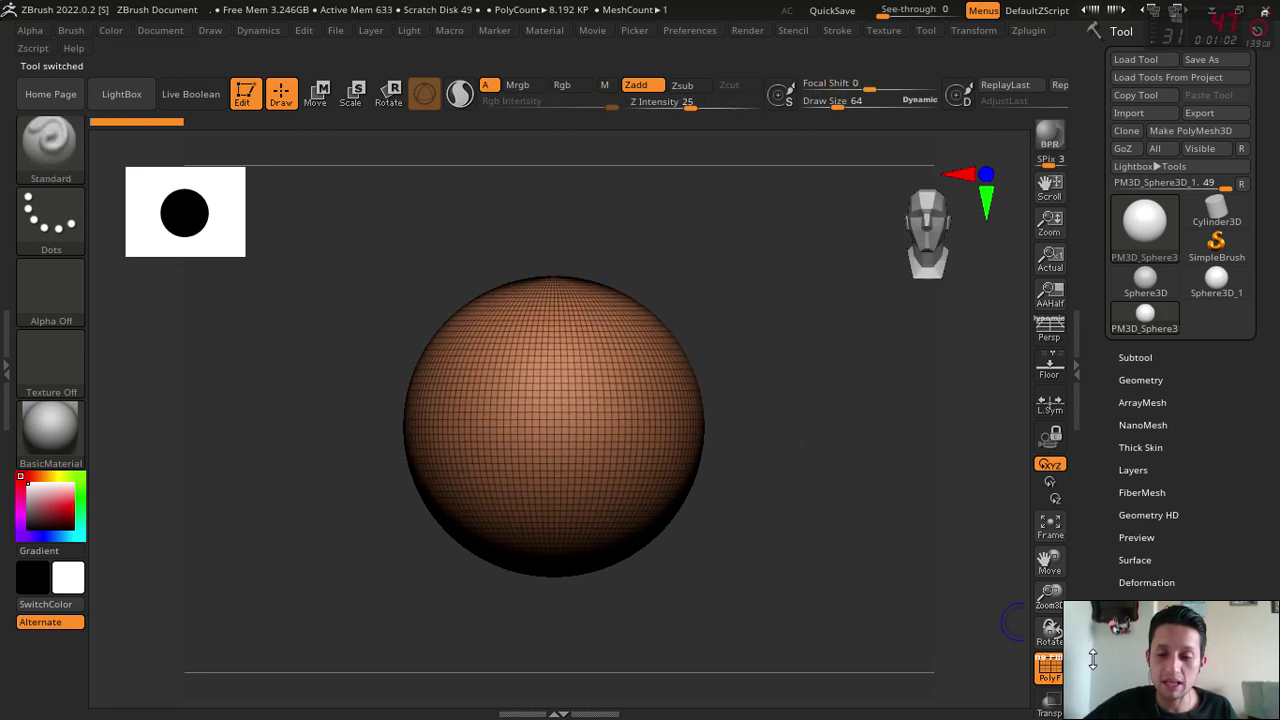
left_click(1042, 658)
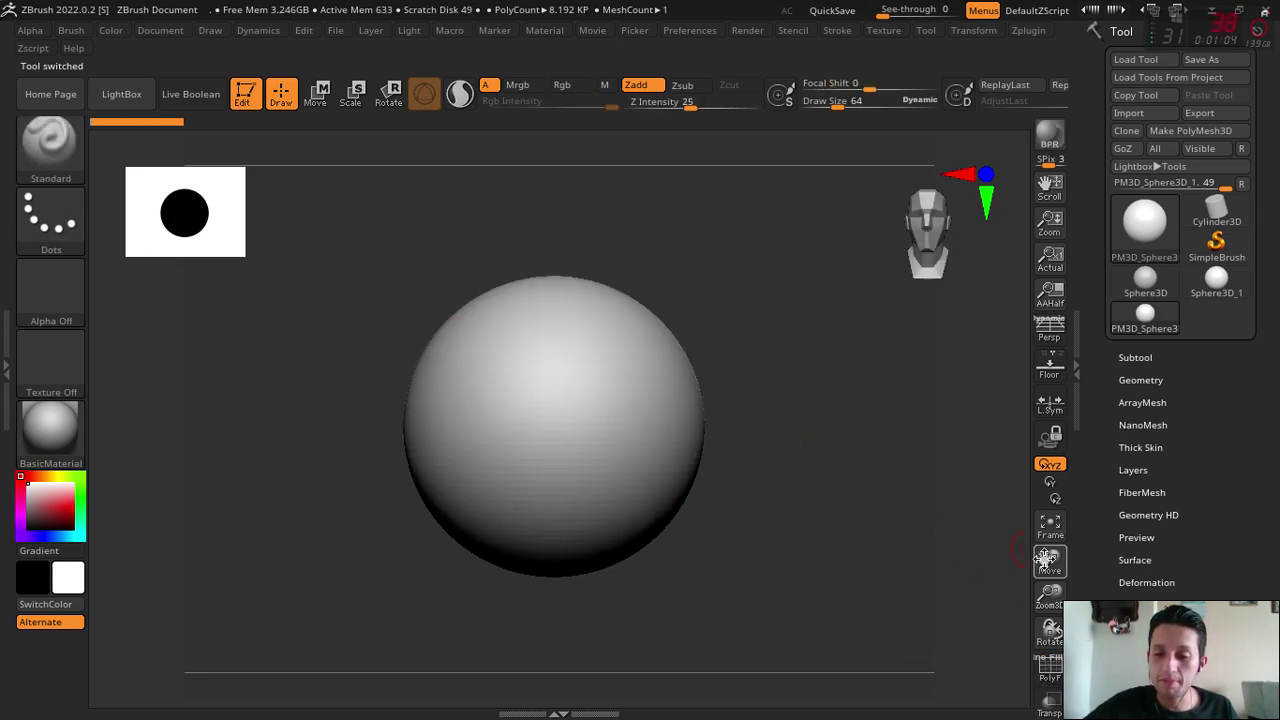
left_click_drag(1043, 560, 1045, 543)
scroll(1195, 530, "down", 5)
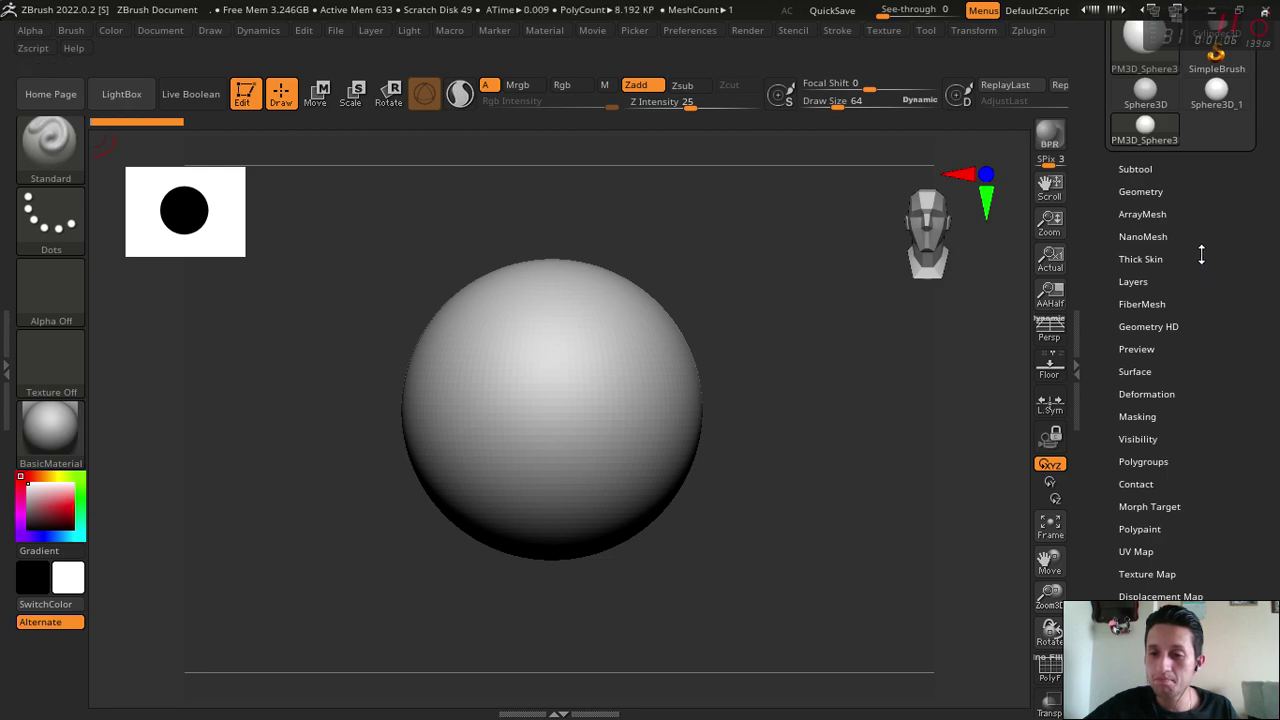
scroll(1200, 325, "down", 3)
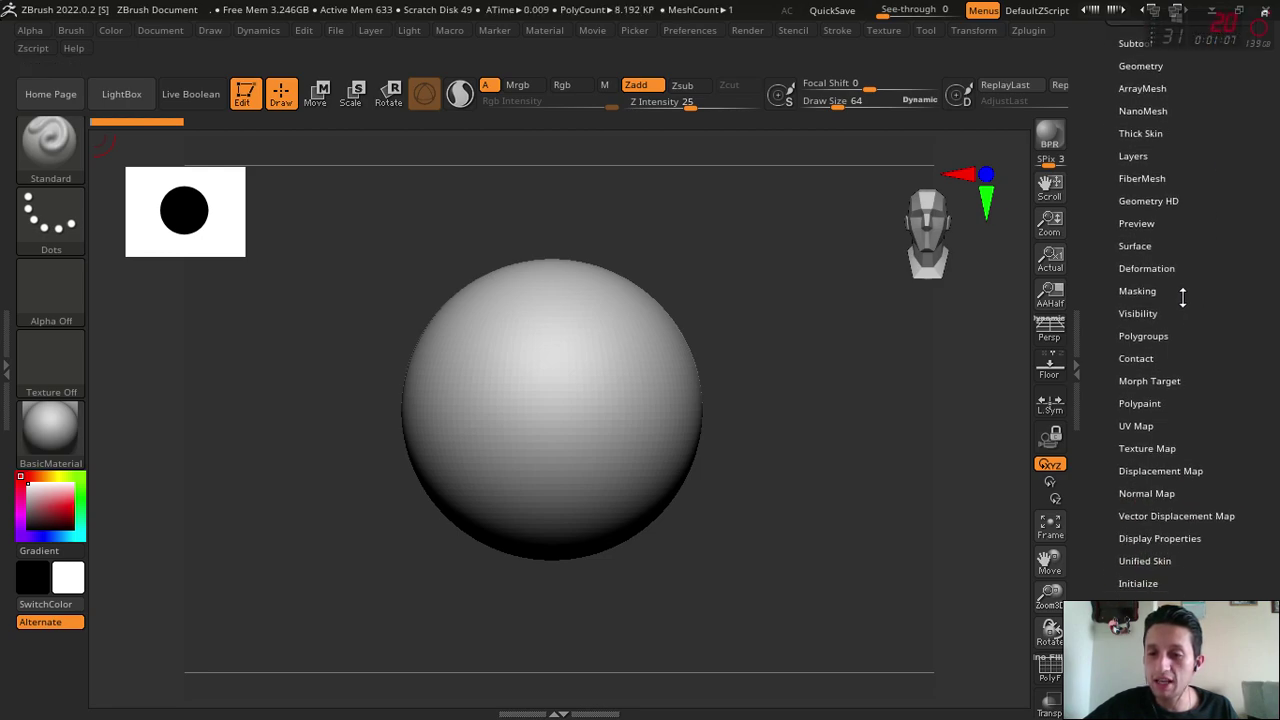
left_click_drag(1210, 203, 1212, 268)
- Add Untitled Layer 1 in Tool > Layers and toggle its REC recording mode
left_click(1135, 228)
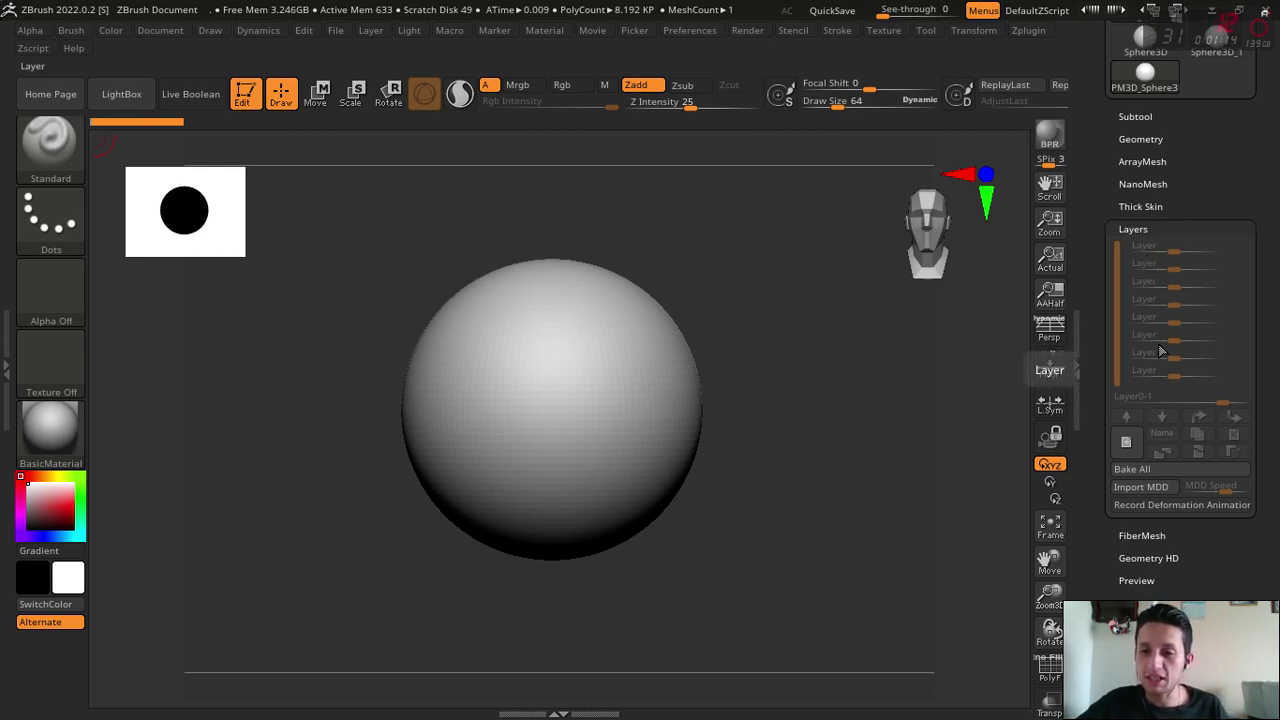
left_click(1126, 444)
mouse_move(1238, 248)
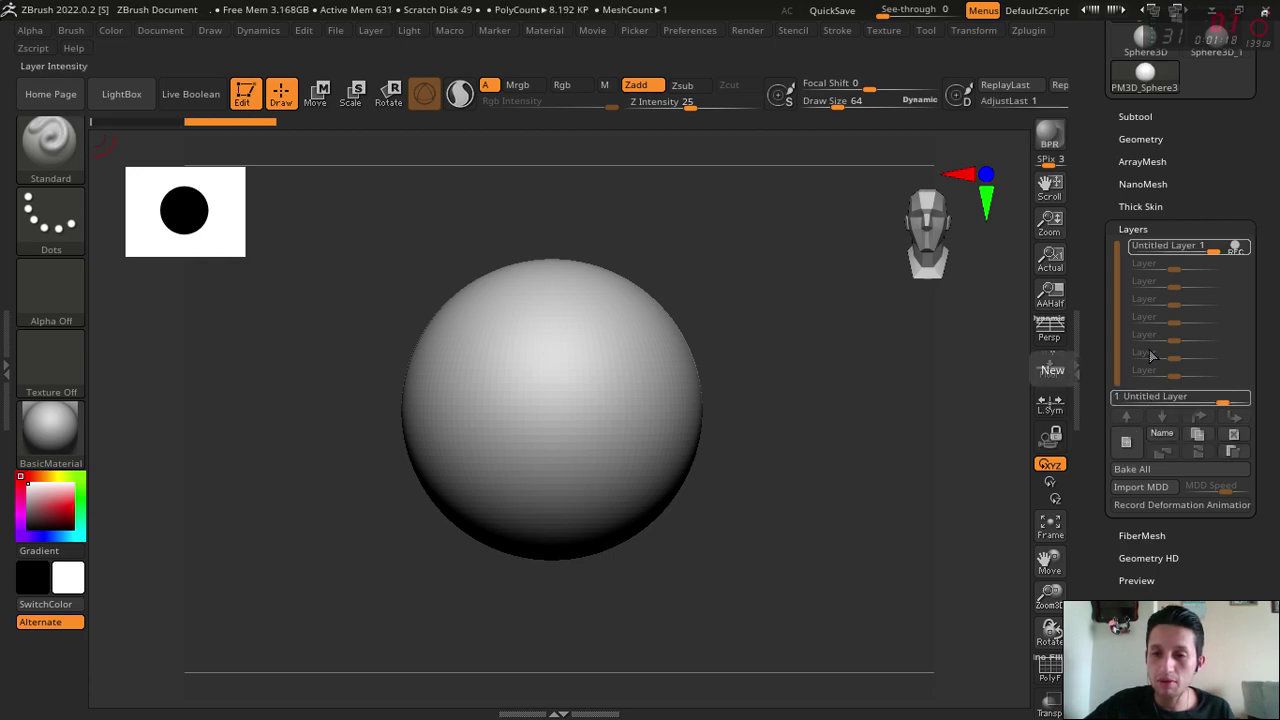
left_click(1236, 248)
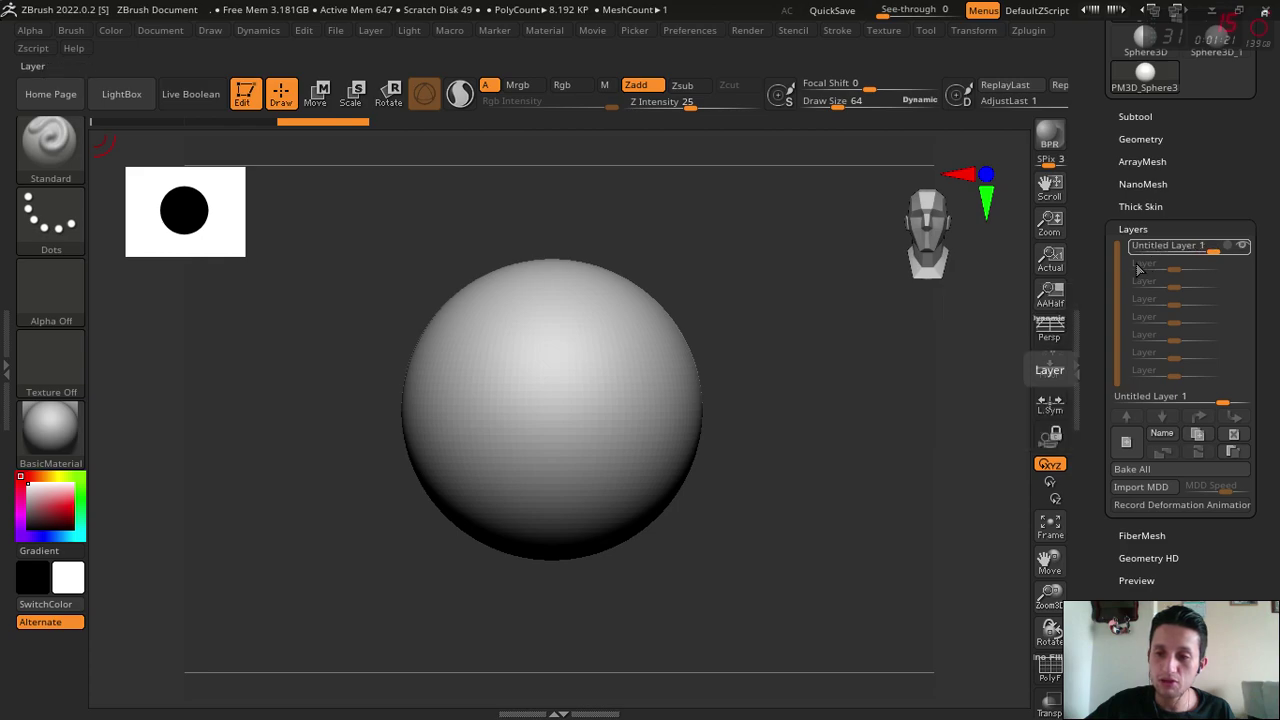
left_click(1240, 246)
mouse_move(1180, 245)
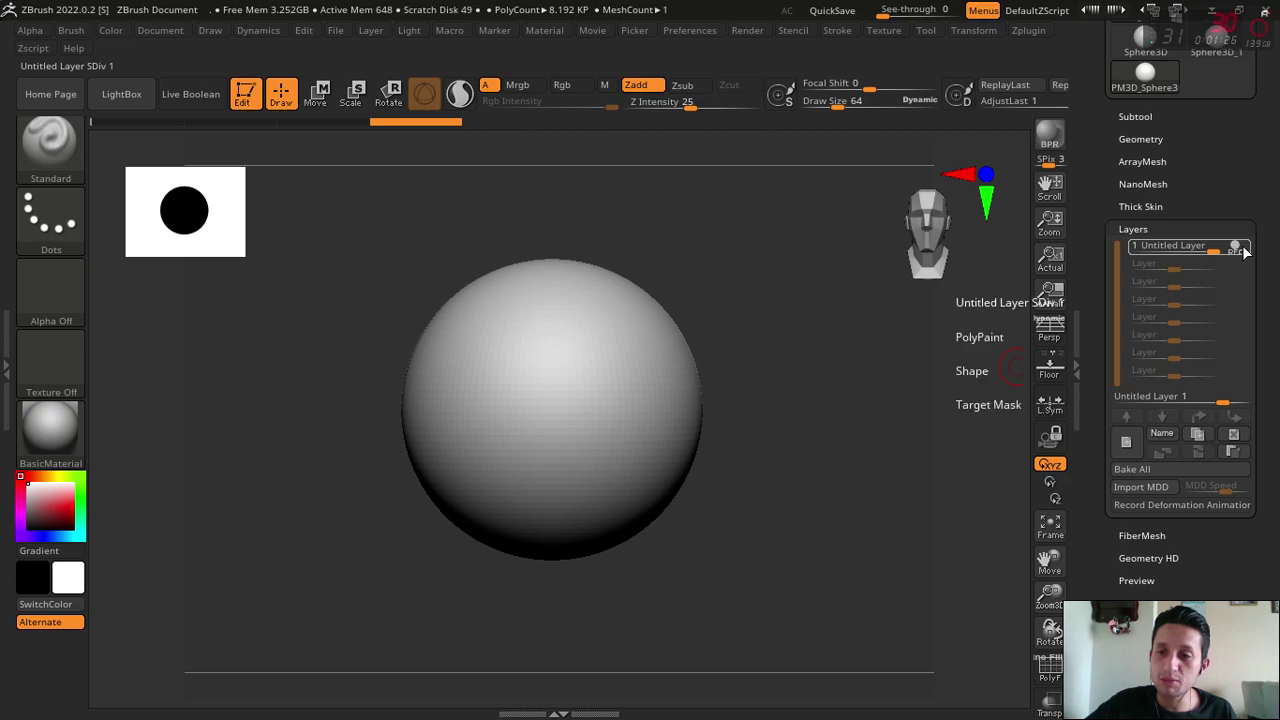
mouse_move(1237, 247)
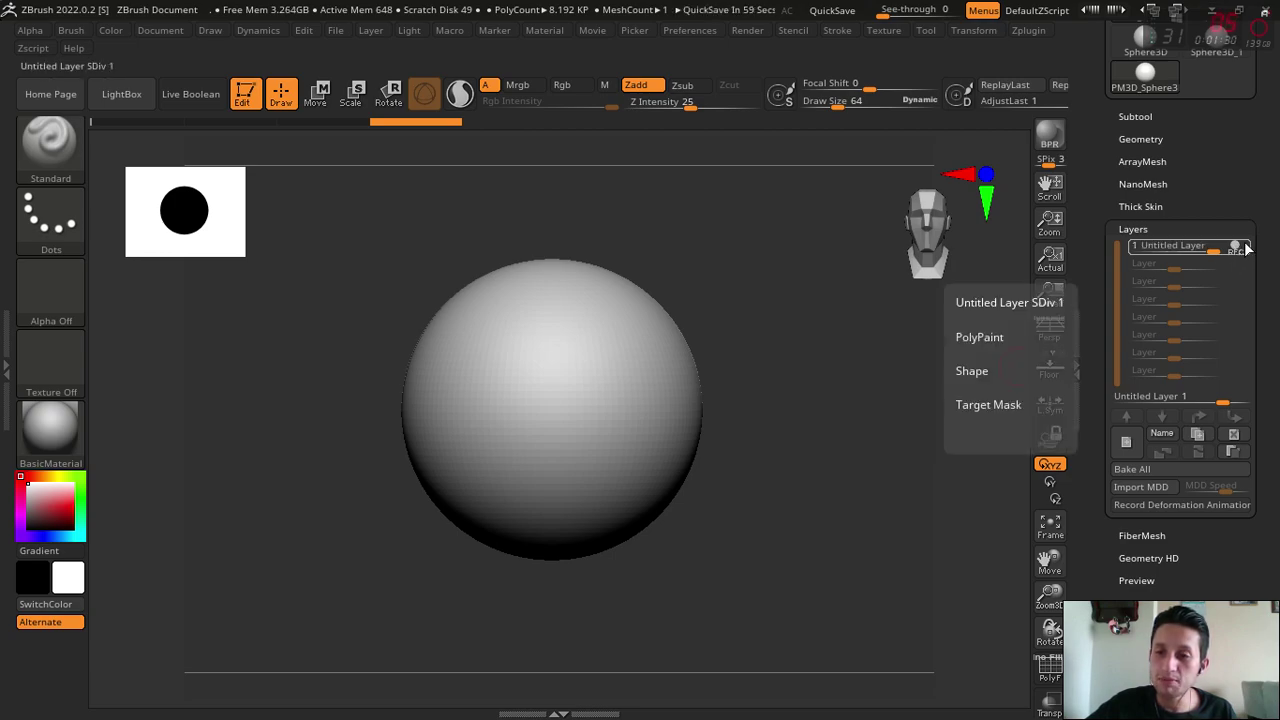
left_click(1236, 247)
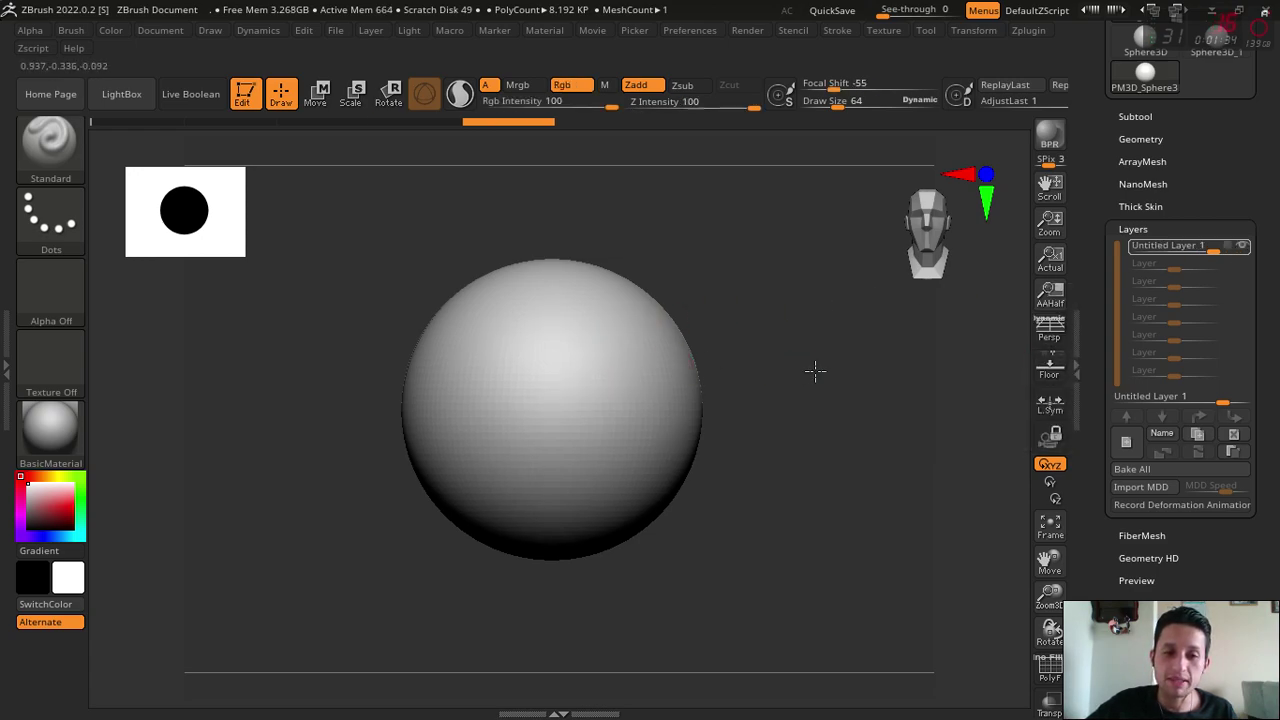
- Sculpt lumps and grooves with an enlarged Standard brush, then set layer strength to -0.30769
mouse_move(620, 365)
left_mouse_down()
mouse_move(586, 366)
mouse_move(553, 432)
mouse_move(514, 434)
mouse_move(510, 490)
left_mouse_up()
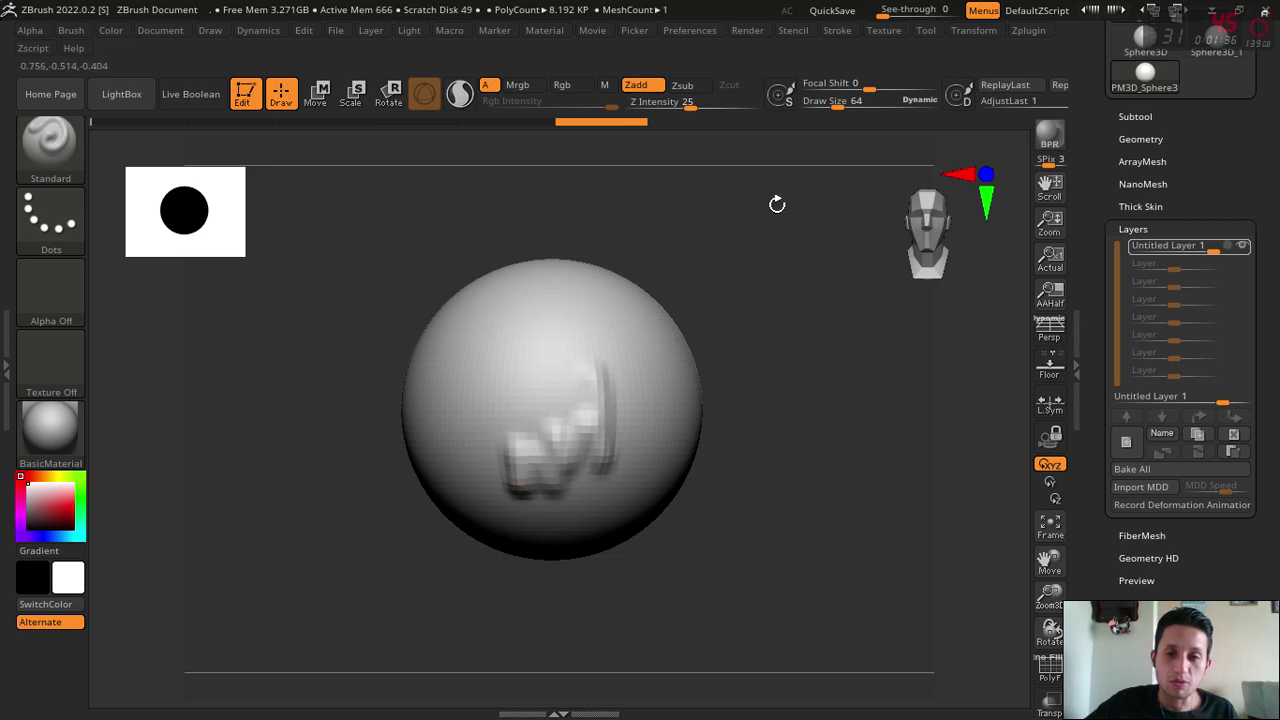
left_click_drag(843, 110, 852, 110)
mouse_move(520, 390)
left_mouse_down()
mouse_move(500, 529)
mouse_move(437, 400)
mouse_move(470, 487)
mouse_move(551, 400)
mouse_move(610, 495)
left_mouse_up()
left_click_drag(720, 480, 786, 486)
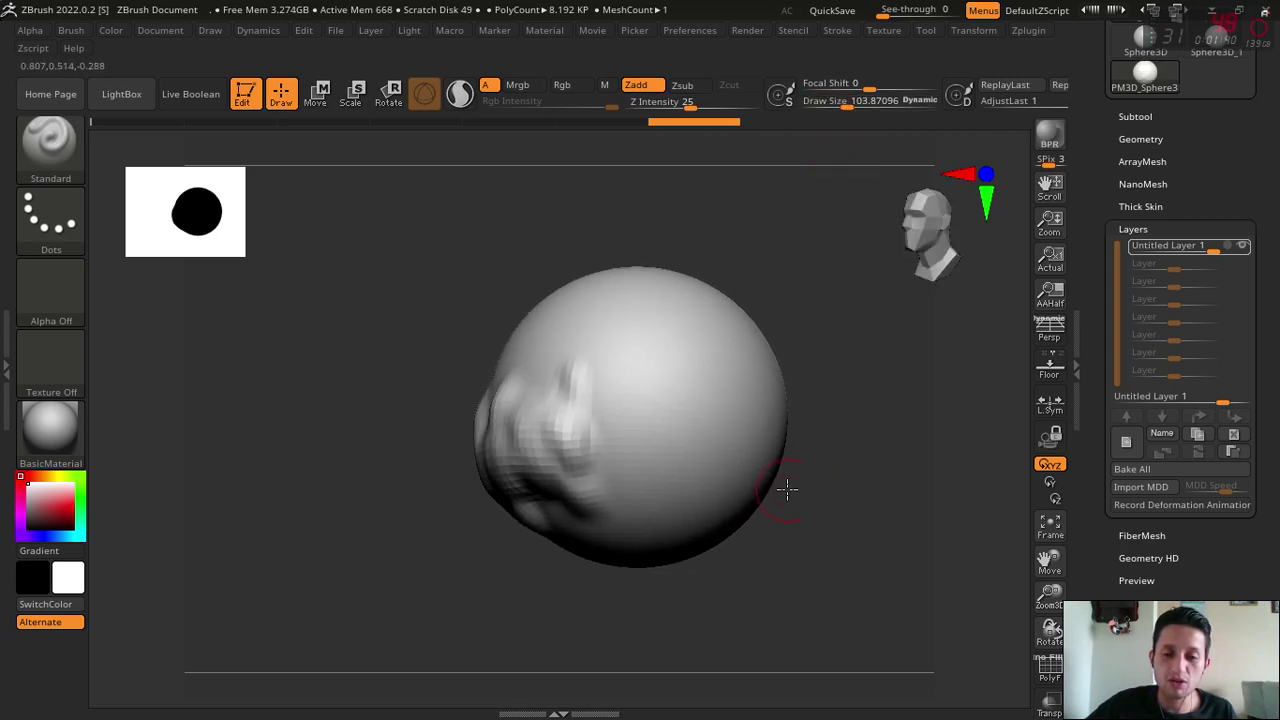
mouse_move(620, 420)
left_mouse_down()
mouse_move(603, 519)
mouse_move(657, 563)
mouse_move(677, 354)
left_mouse_up()
left_click_drag(800, 427, 866, 449)
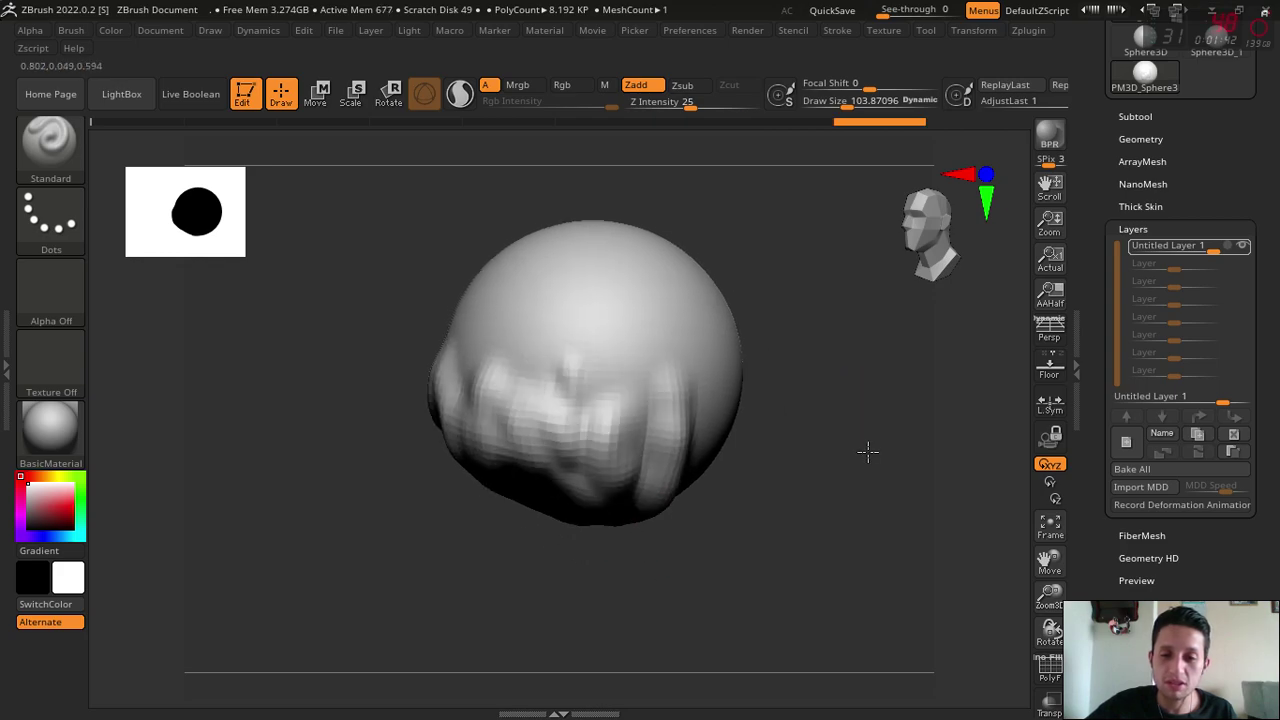
mouse_move(620, 390)
left_mouse_down()
mouse_move(615, 250)
mouse_move(630, 430)
mouse_move(700, 330)
left_mouse_up()
left_click_drag(760, 430, 814, 434)
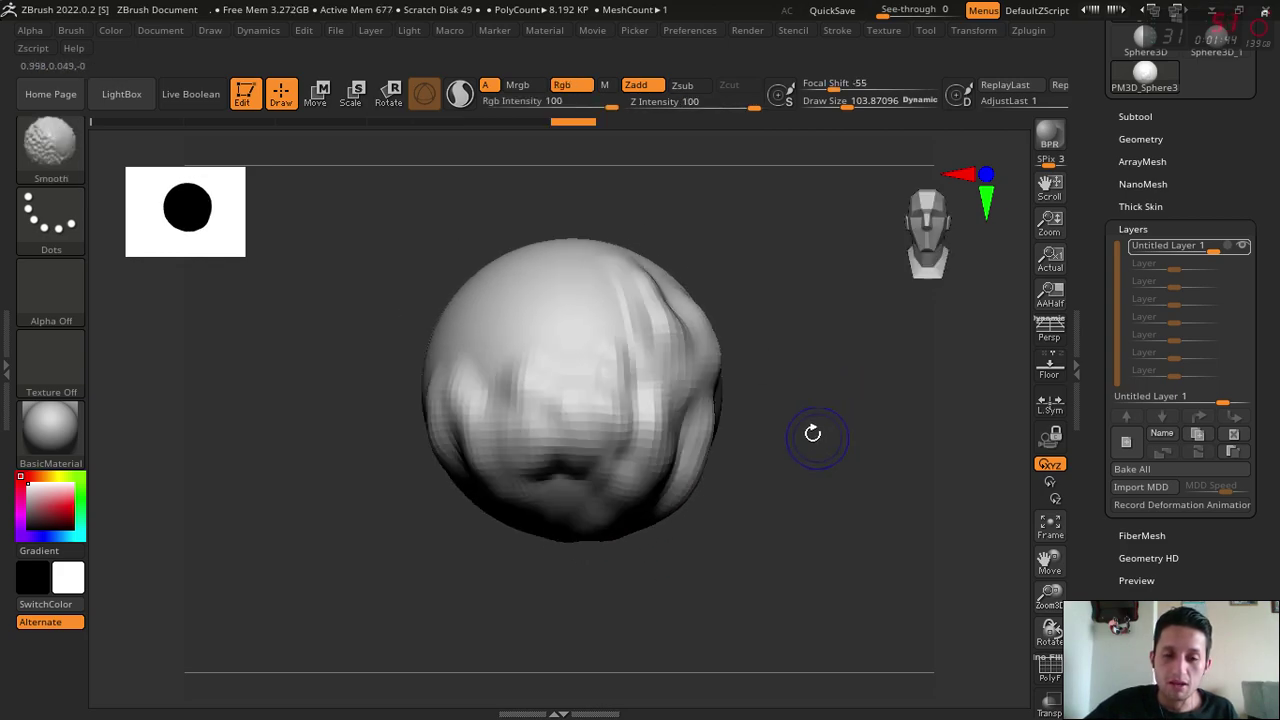
mouse_move(640, 410)
left_mouse_down()
mouse_move(527, 277)
mouse_move(491, 389)
mouse_move(574, 369)
mouse_move(631, 334)
left_mouse_up()
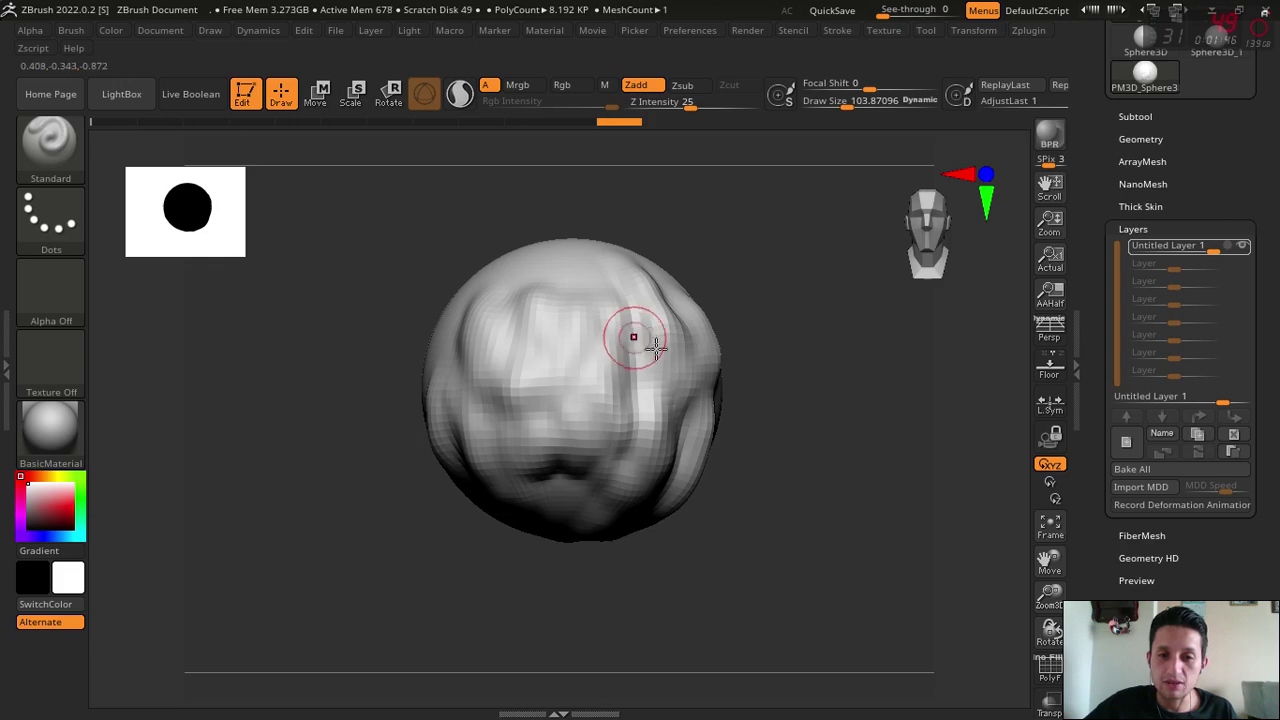
key("shift")
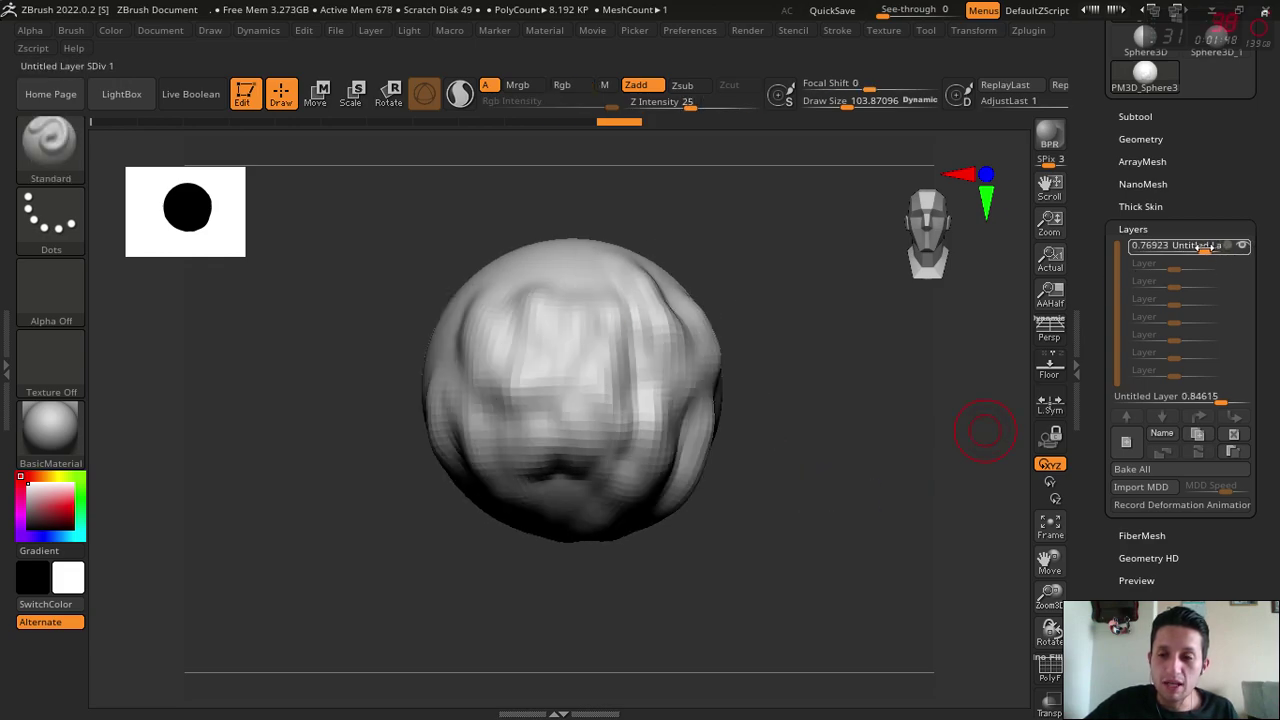
left_click_drag(1185, 251, 1168, 249)
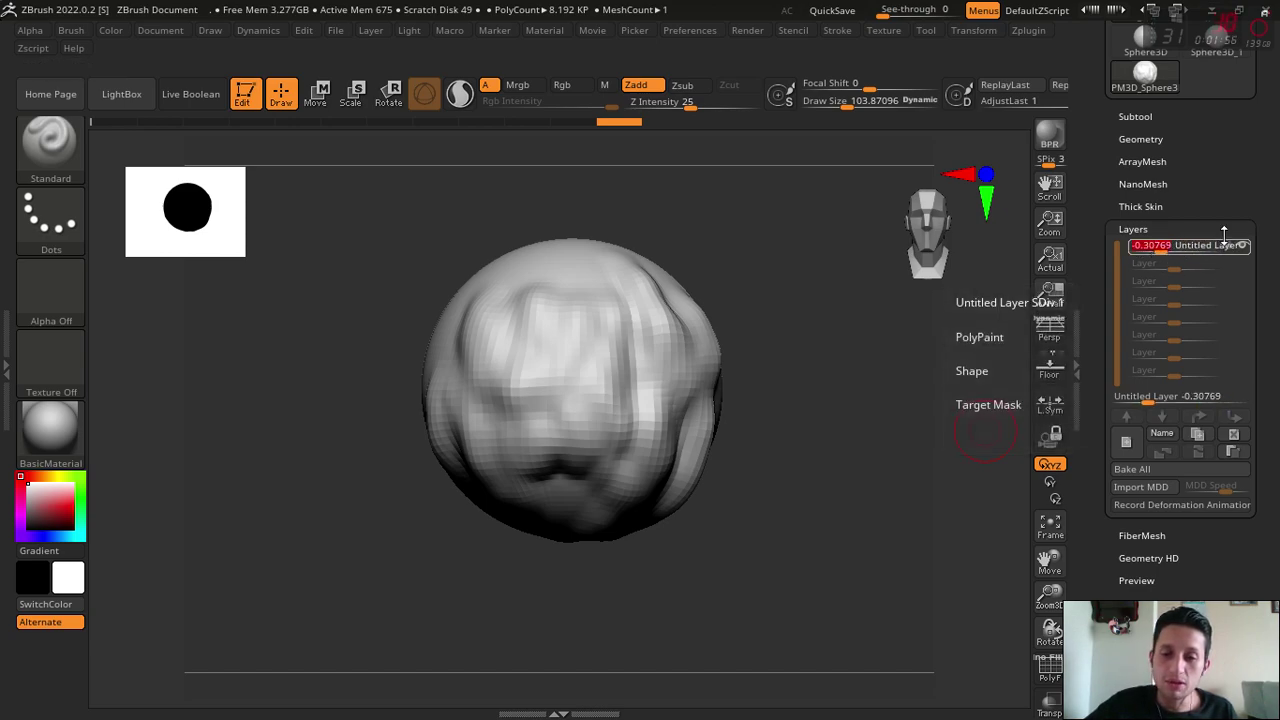
- Undo back to a smooth ball, re-enable layer recording and sculpt fresh strokes
key("ctrl")
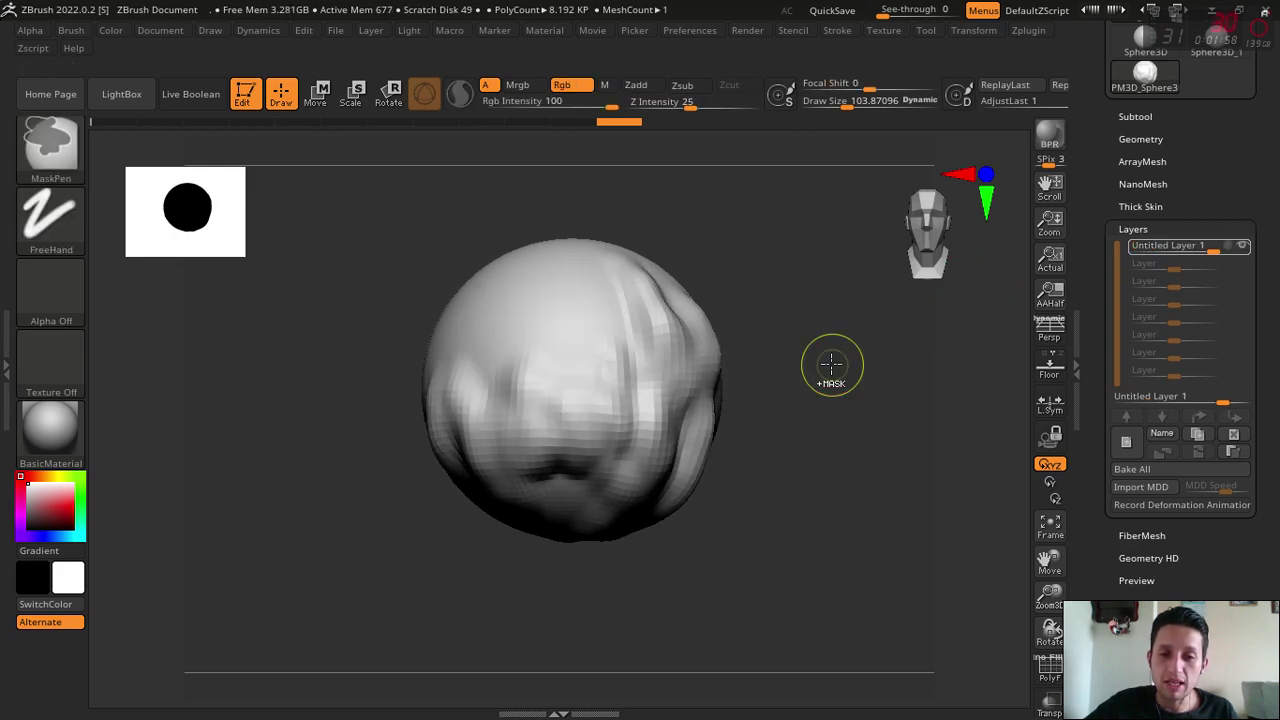
key("ctrl+z")
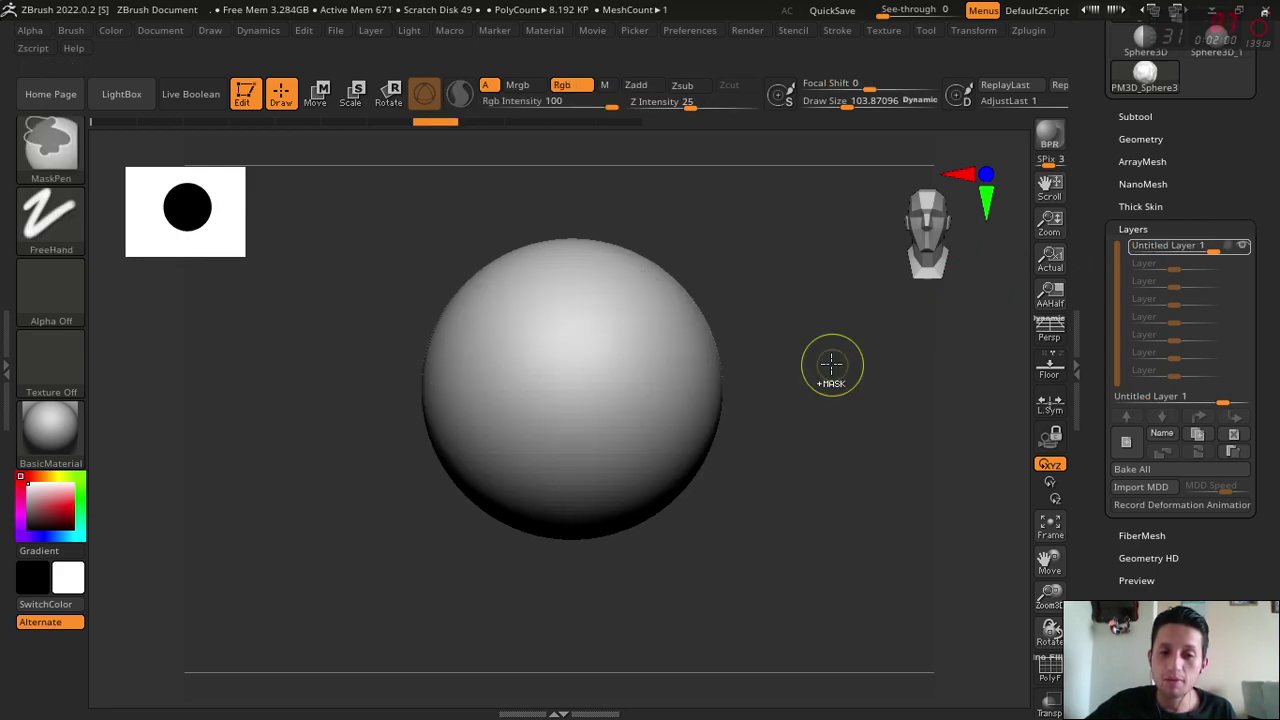
left_click(1238, 247)
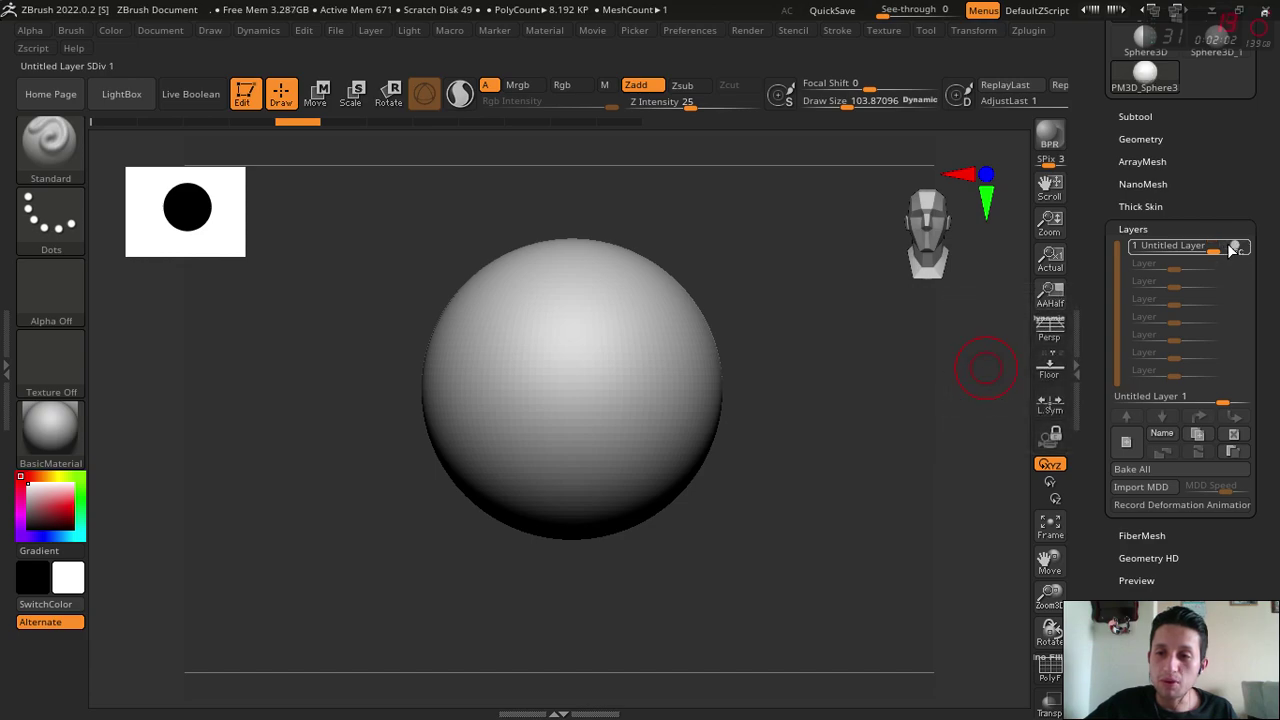
mouse_move(550, 360)
left_mouse_down()
mouse_move(525, 420)
mouse_move(470, 330)
mouse_move(480, 480)
mouse_move(670, 377)
left_mouse_up()
right_click_drag(670, 377, 700, 371)
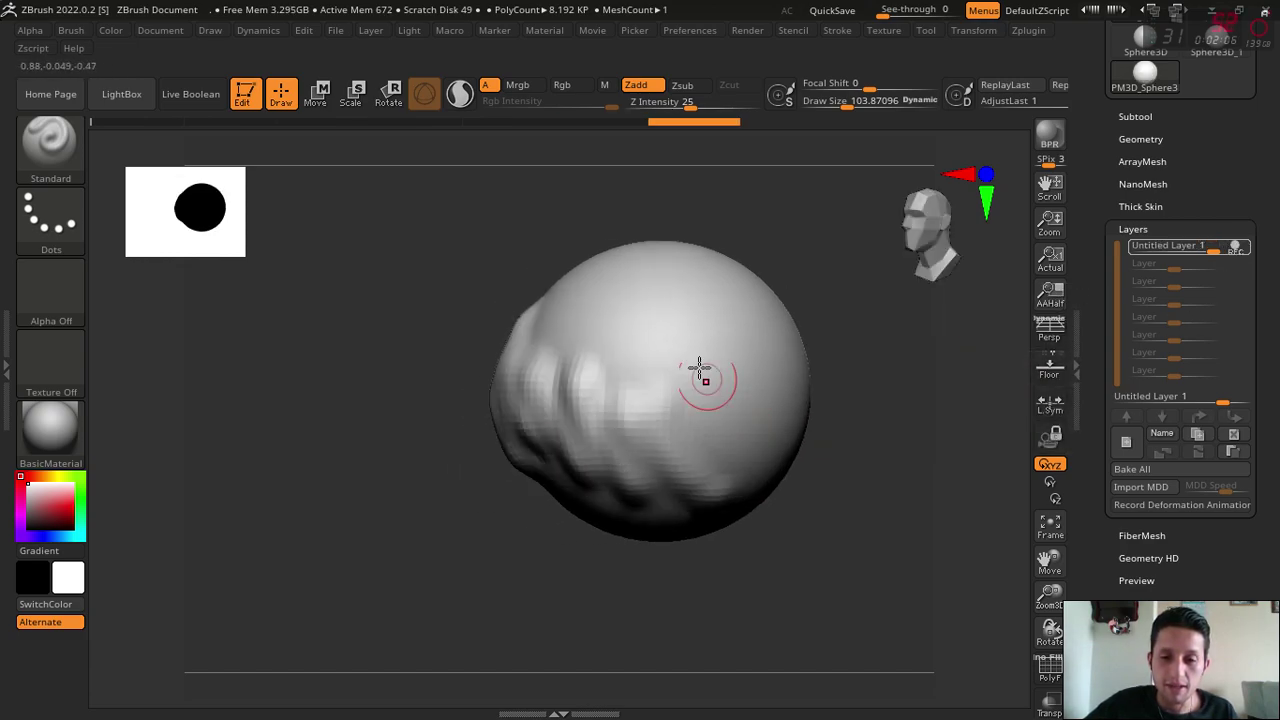
mouse_move(700, 371)
left_mouse_down()
mouse_move(723, 371)
mouse_move(757, 337)
mouse_move(804, 446)
left_mouse_up()
- Undo and redo the right-side strokes, then fade the layer strength down to 0
key("ctrl+z")
key("ctrl+z")
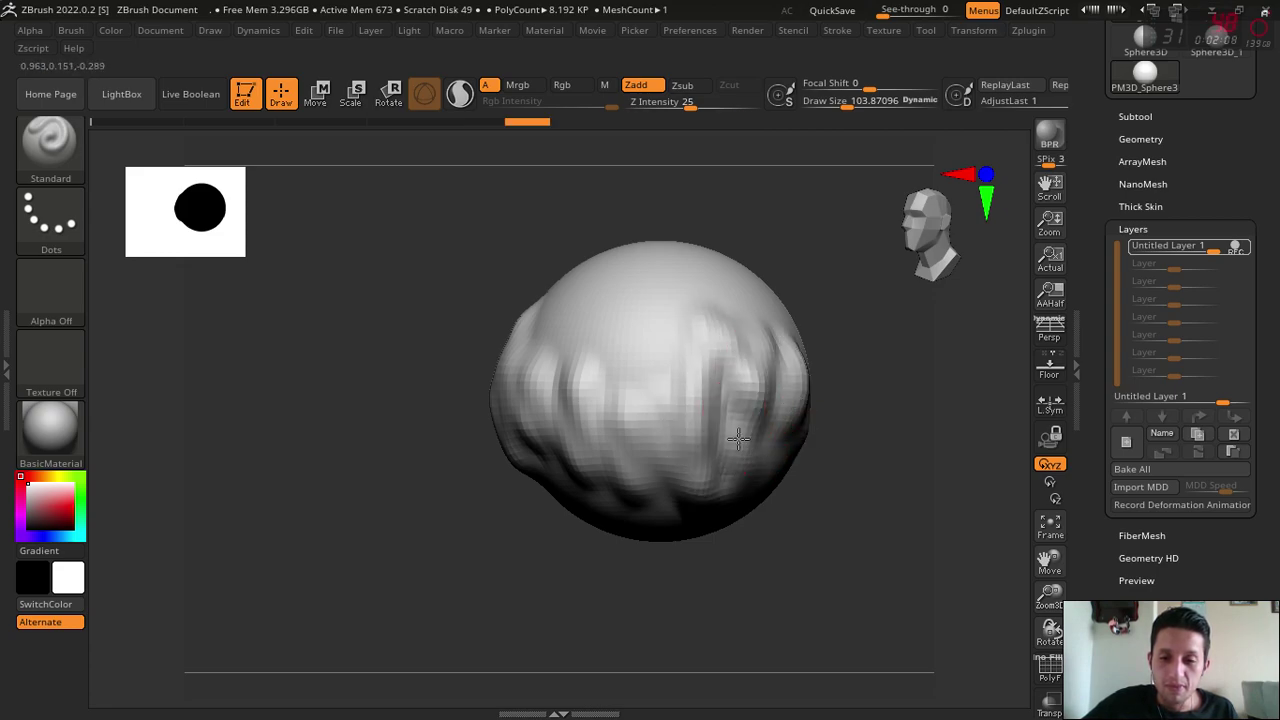
left_click_drag(869, 591, 594, 269)
key("ctrl+shift+z")
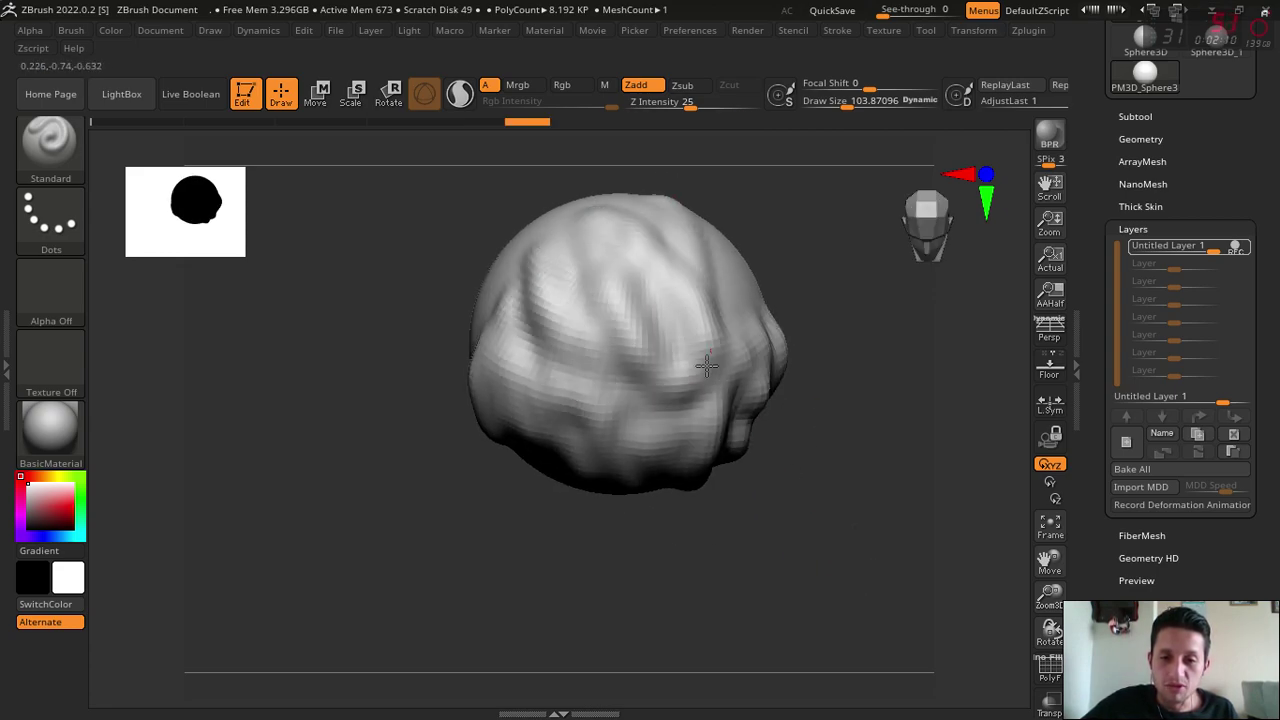
key("ctrl+shift+z")
mouse_move(780, 420)
left_mouse_down()
mouse_move(851, 434)
mouse_move(830, 498)
mouse_move(854, 503)
mouse_move(980, 425)
left_mouse_up()
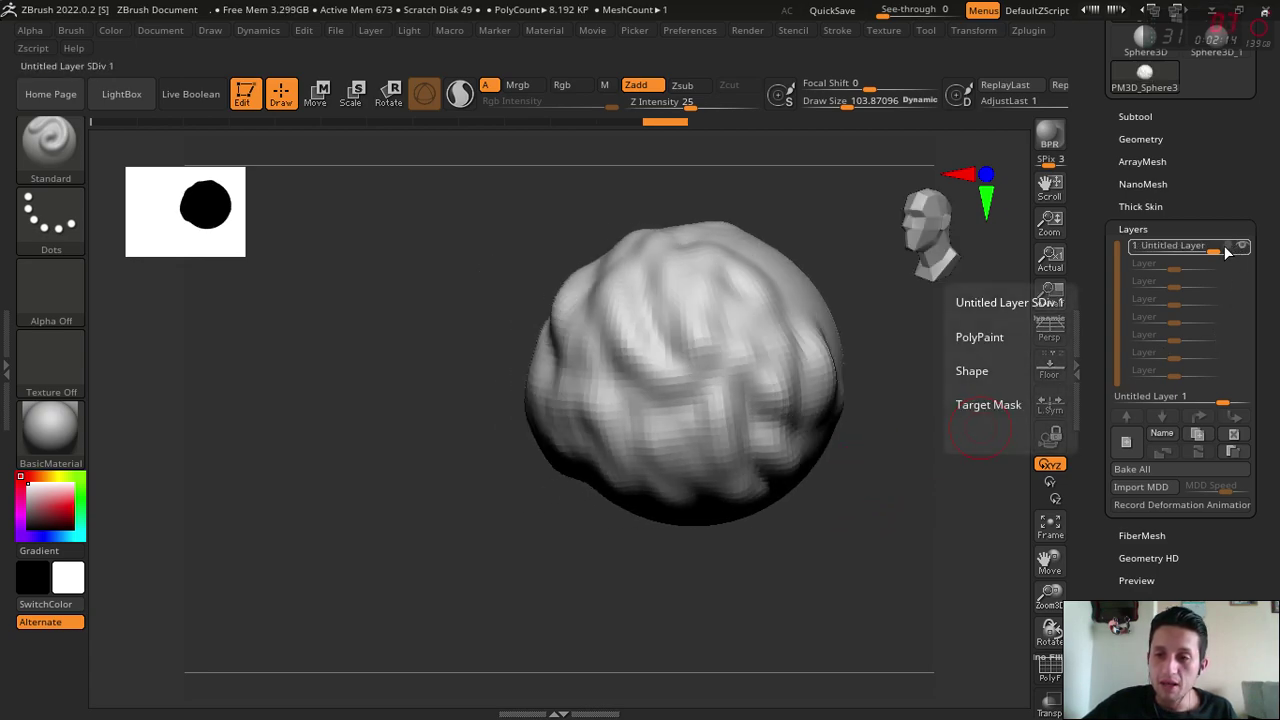
left_click_drag(1213, 251, 1172, 247)
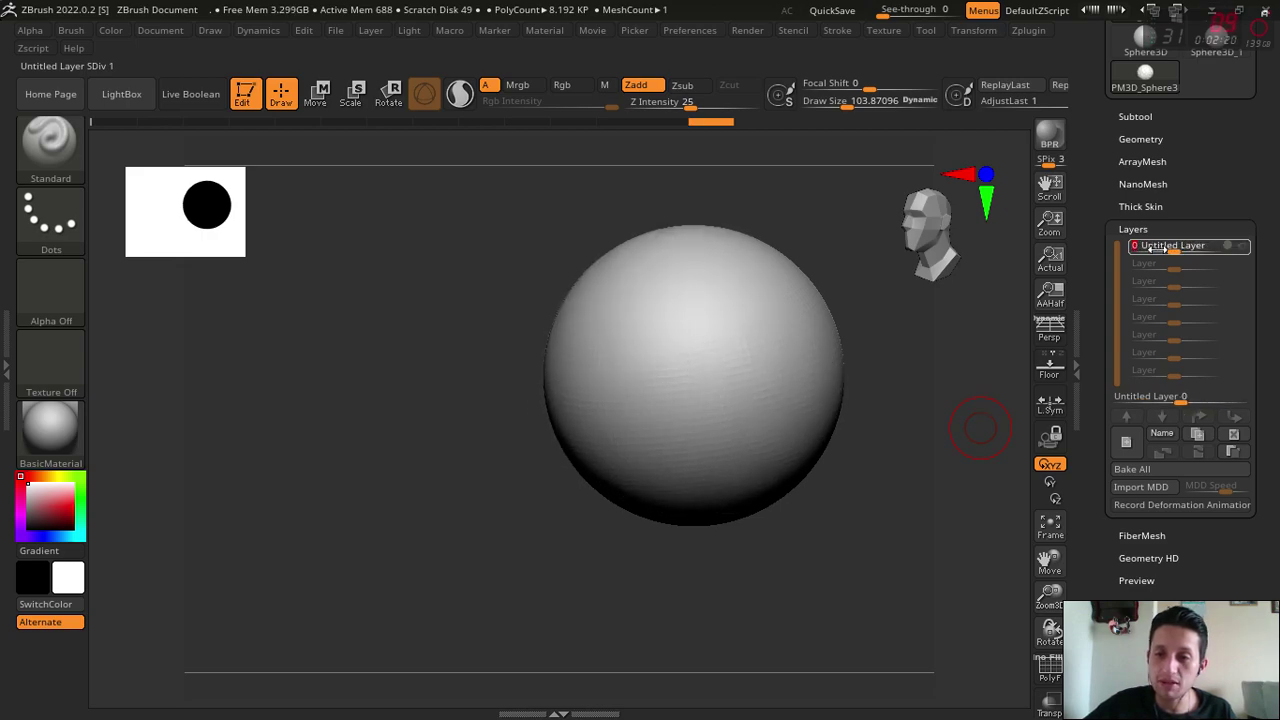
- Sweep the layer strength between -1 and 1 while rotating, settling at -0.48717
left_click_drag(923, 323, 850, 535)
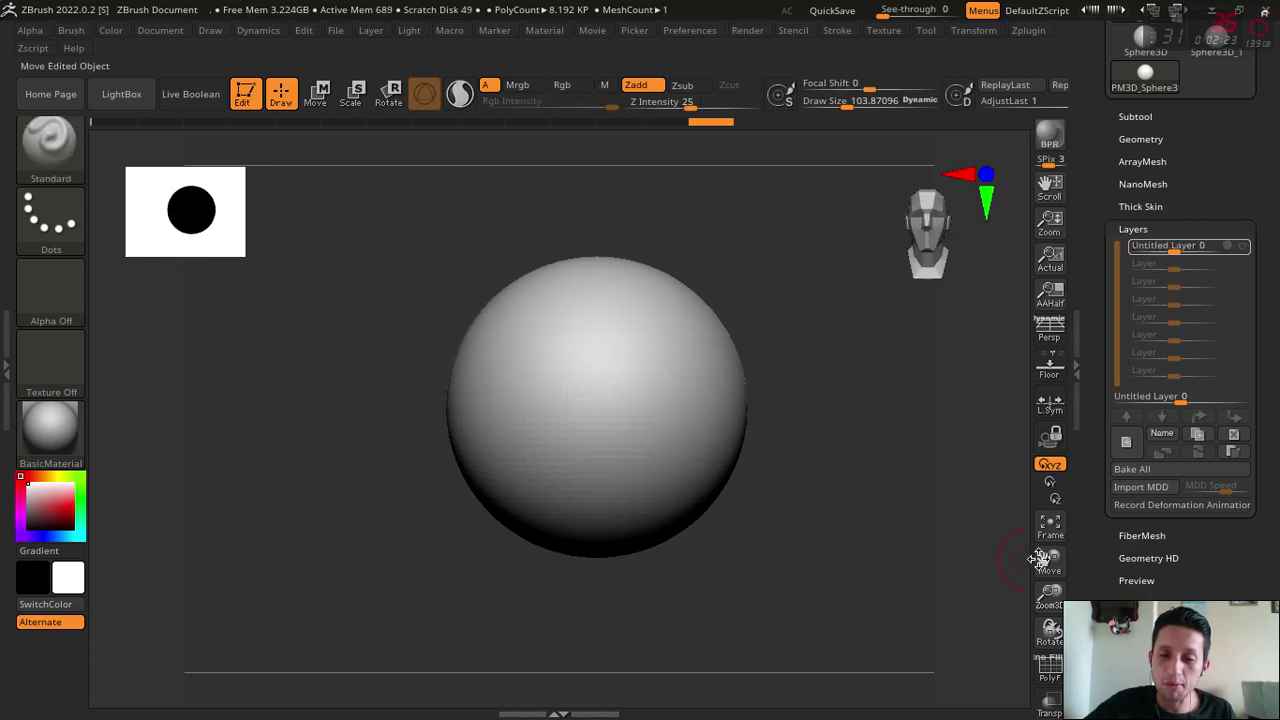
left_click_drag(1040, 558, 917, 553)
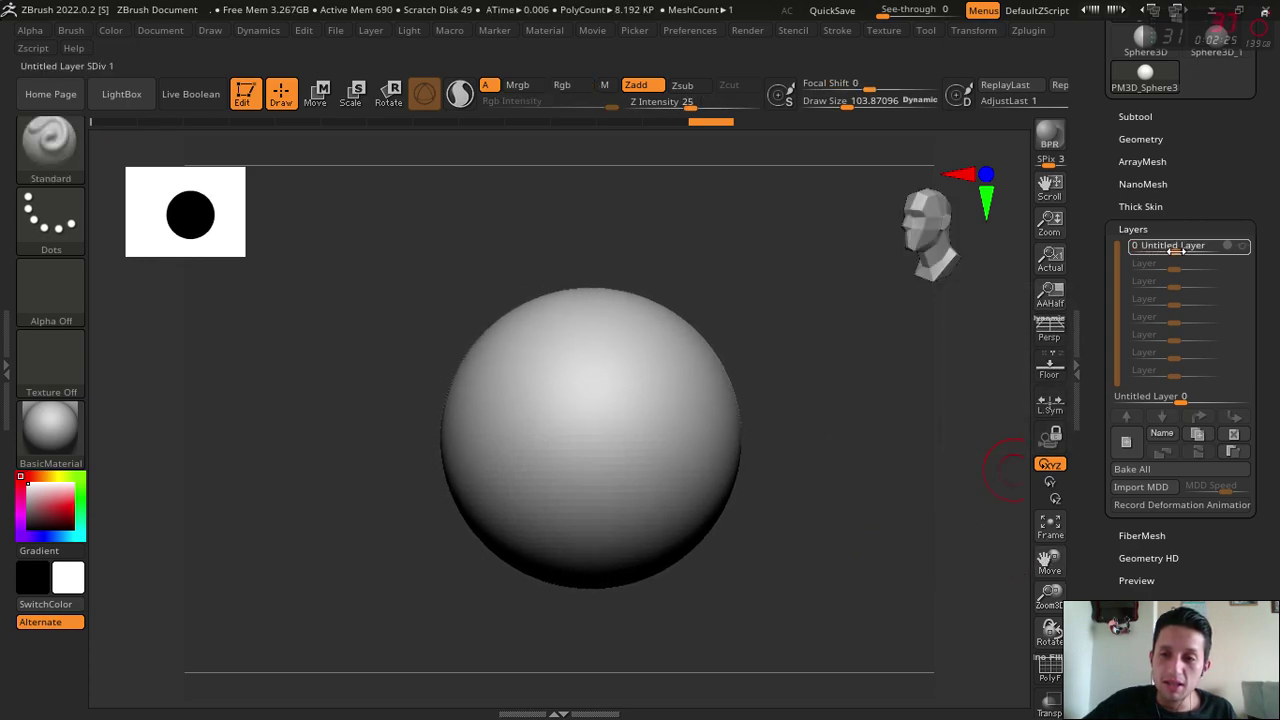
mouse_move(1172, 250)
left_mouse_down()
mouse_move(1228, 246)
mouse_move(1131, 247)
left_mouse_up()
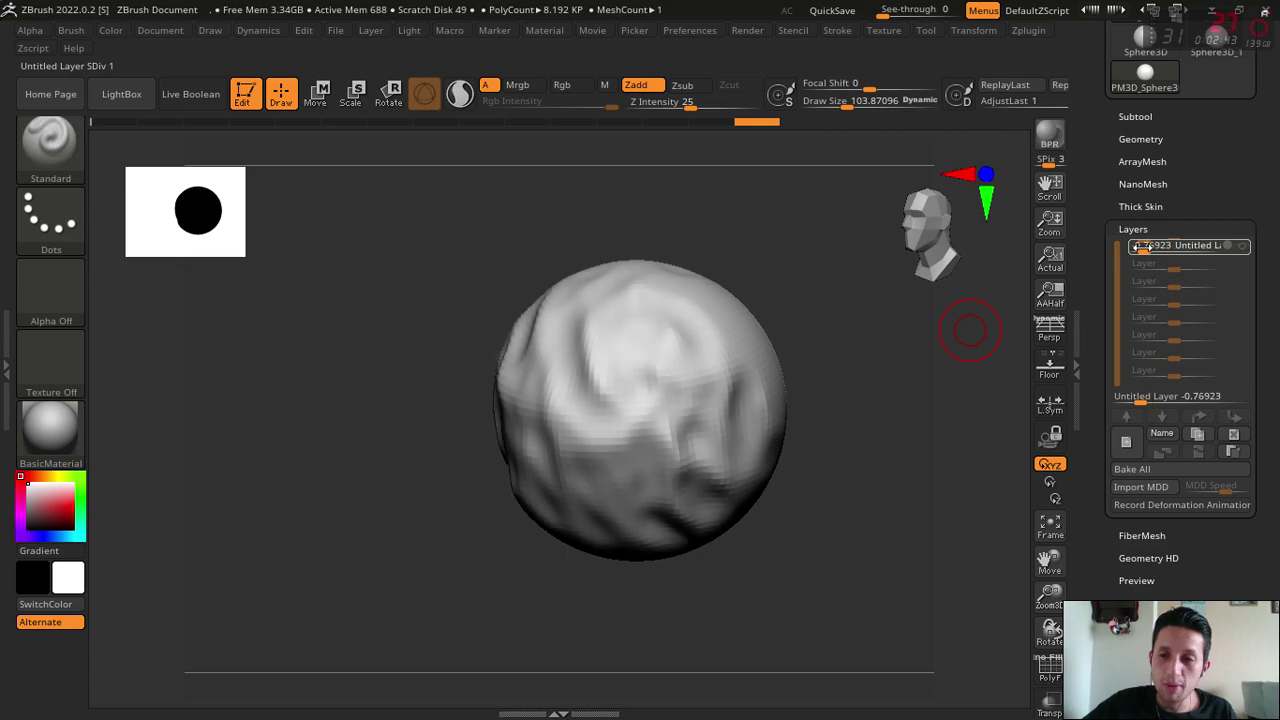
left_click_drag(834, 209, 812, 262)
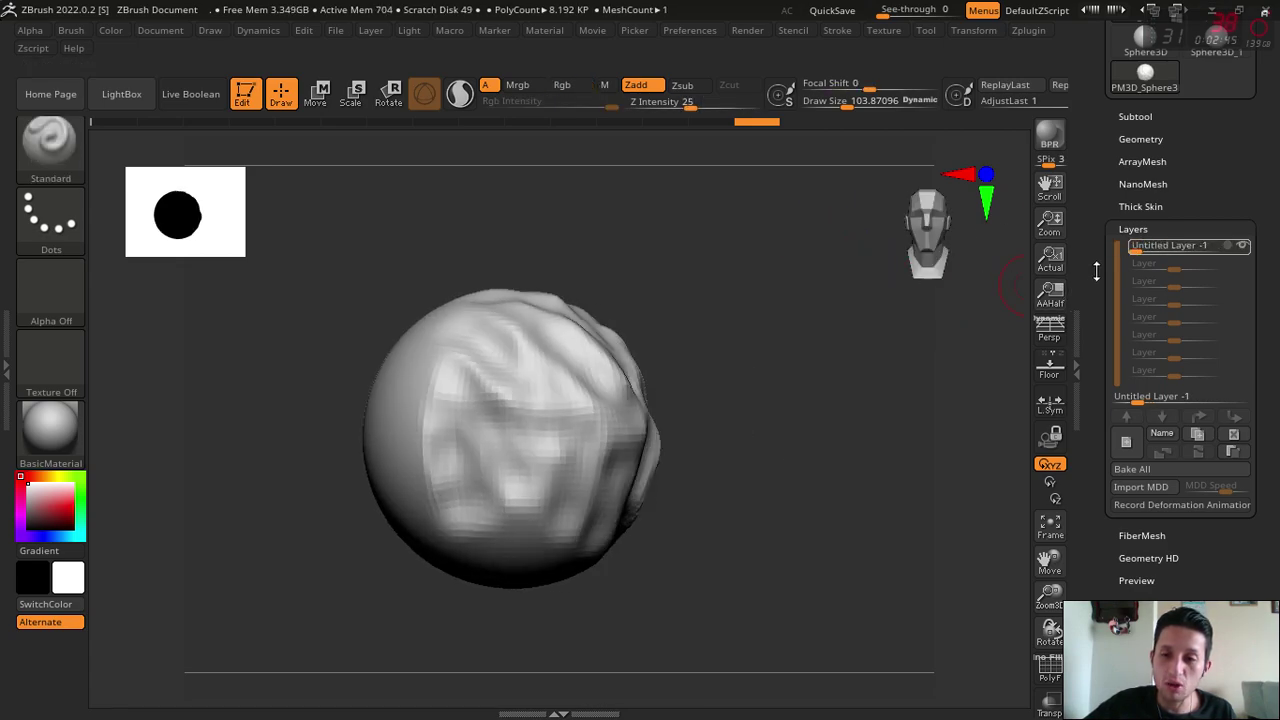
mouse_move(1133, 247)
left_mouse_down()
mouse_move(1240, 246)
mouse_move(1186, 246)
left_mouse_up()
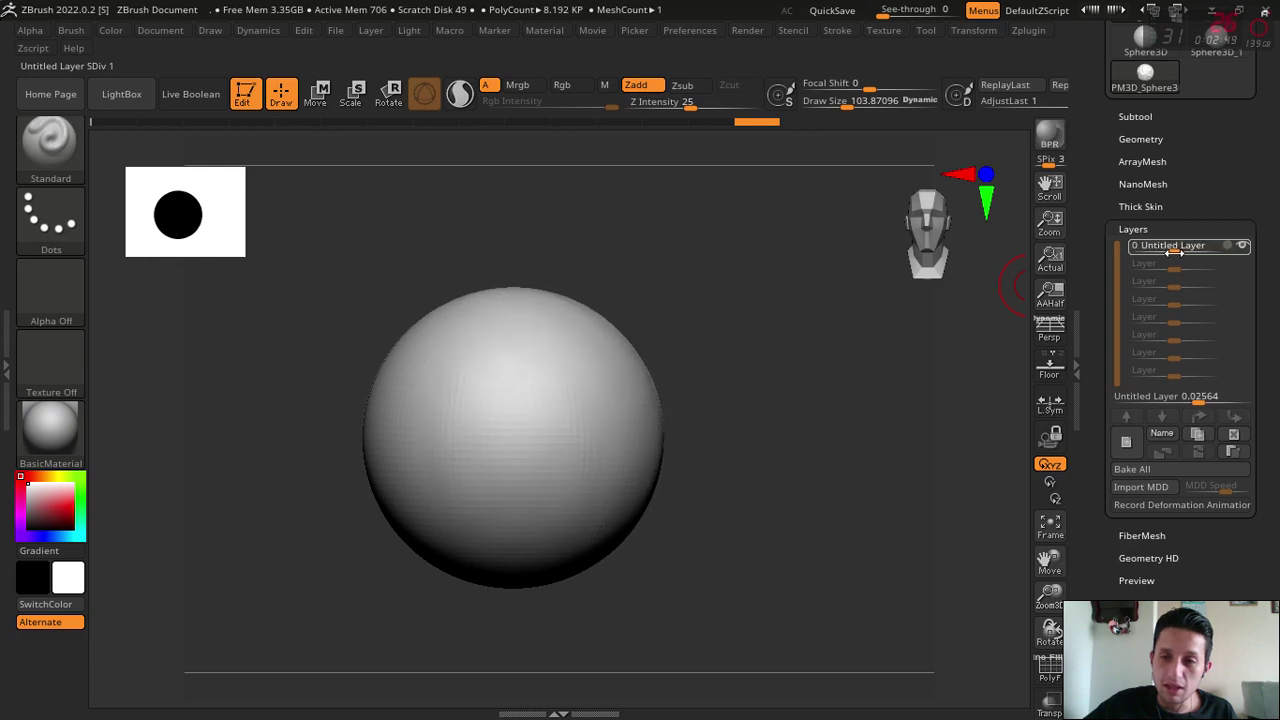
left_click_drag(1020, 288, 850, 398)
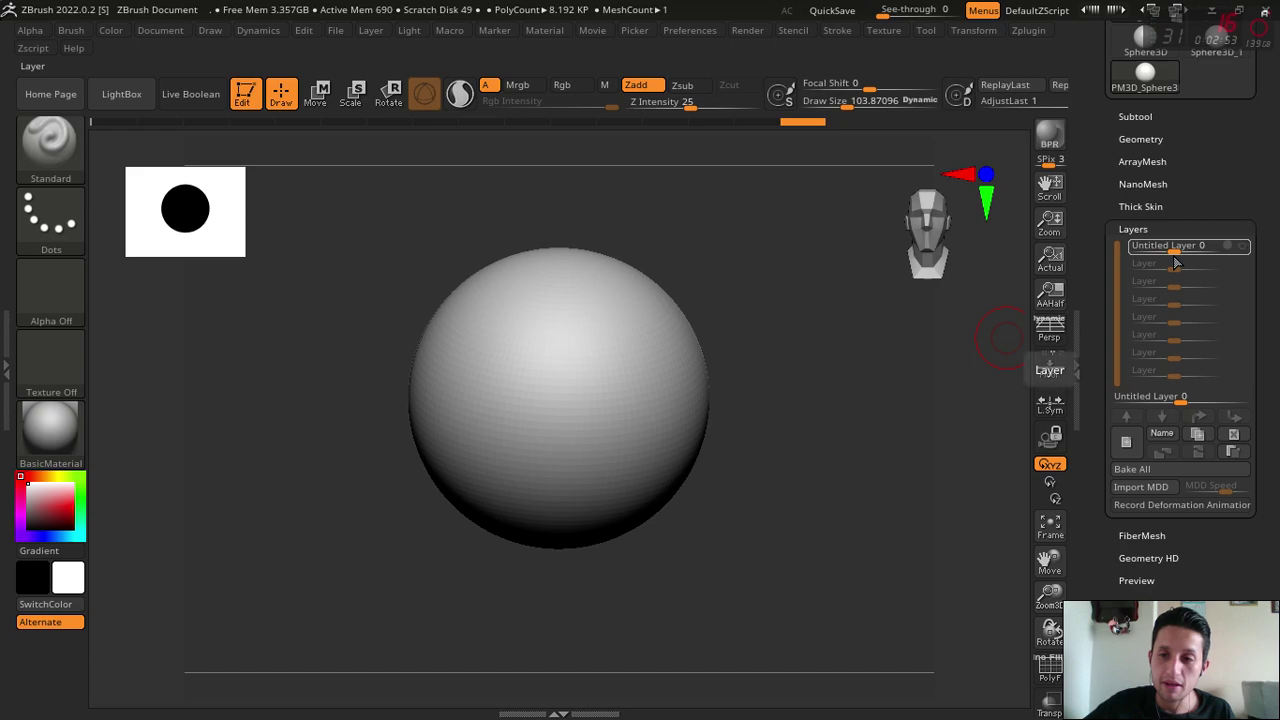
left_click_drag(1180, 246, 1147, 247)
left_click_drag(1005, 338, 800, 434)
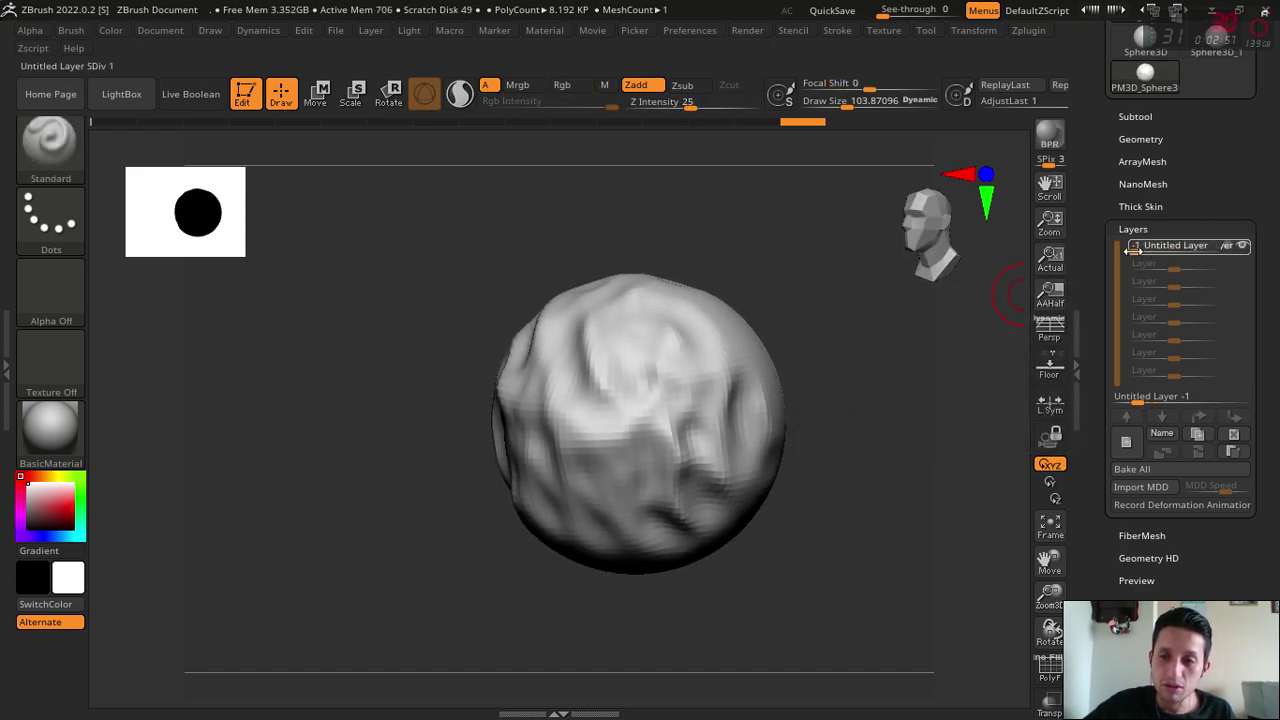
mouse_move(1150, 250)
left_mouse_down()
mouse_move(1210, 246)
mouse_move(1154, 256)
left_mouse_up()
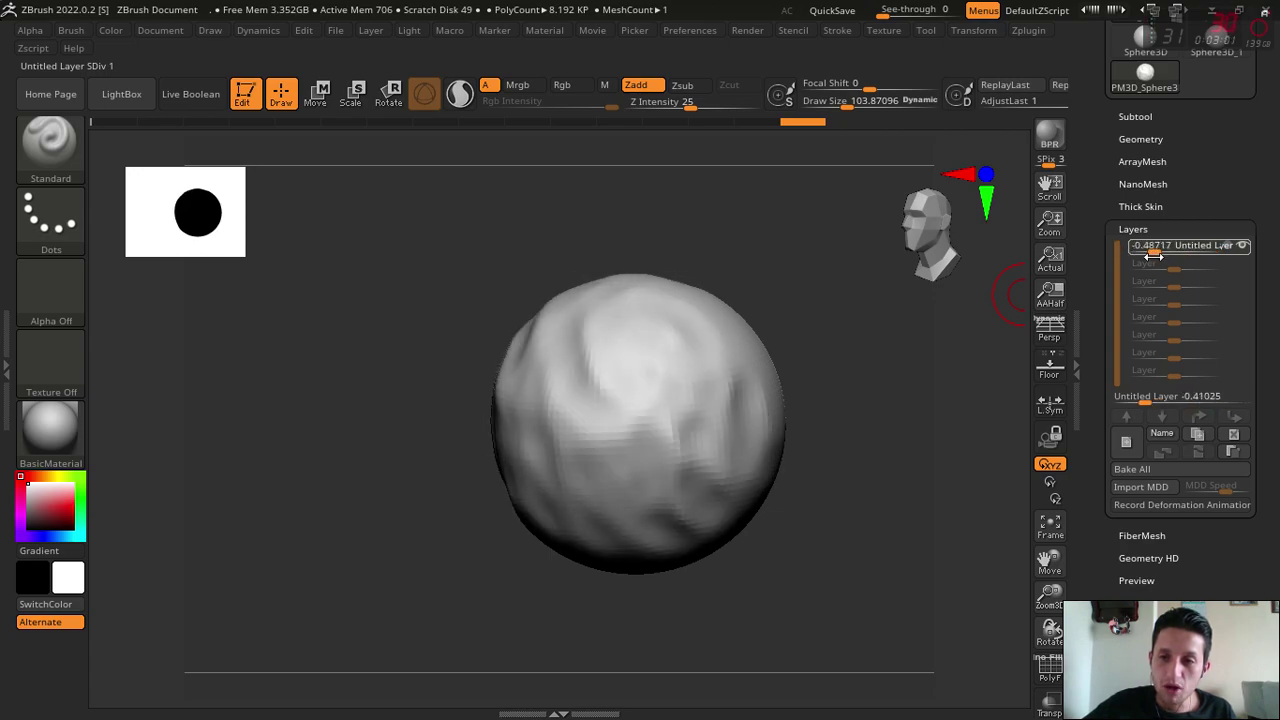
left_click_drag(900, 356, 1000, 310)
- Hide and show the sculpt layer to compare against the smooth sphere
left_click(1252, 245)
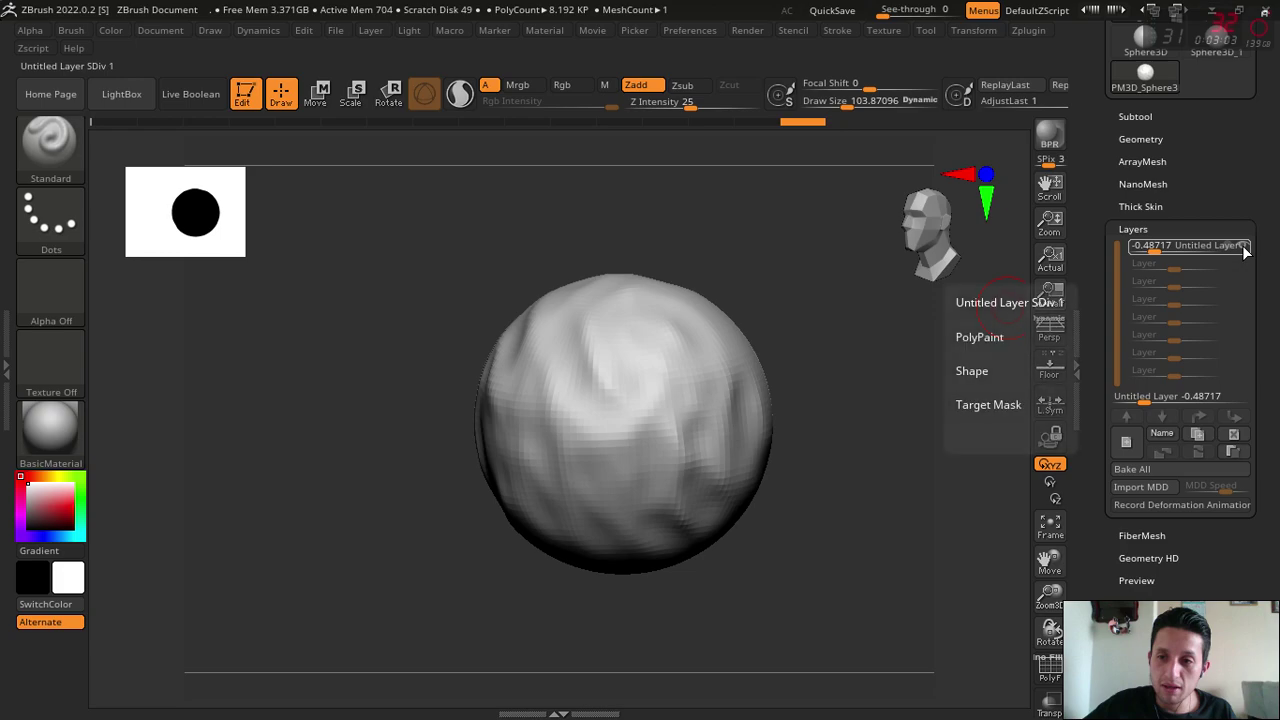
left_click(968, 369)
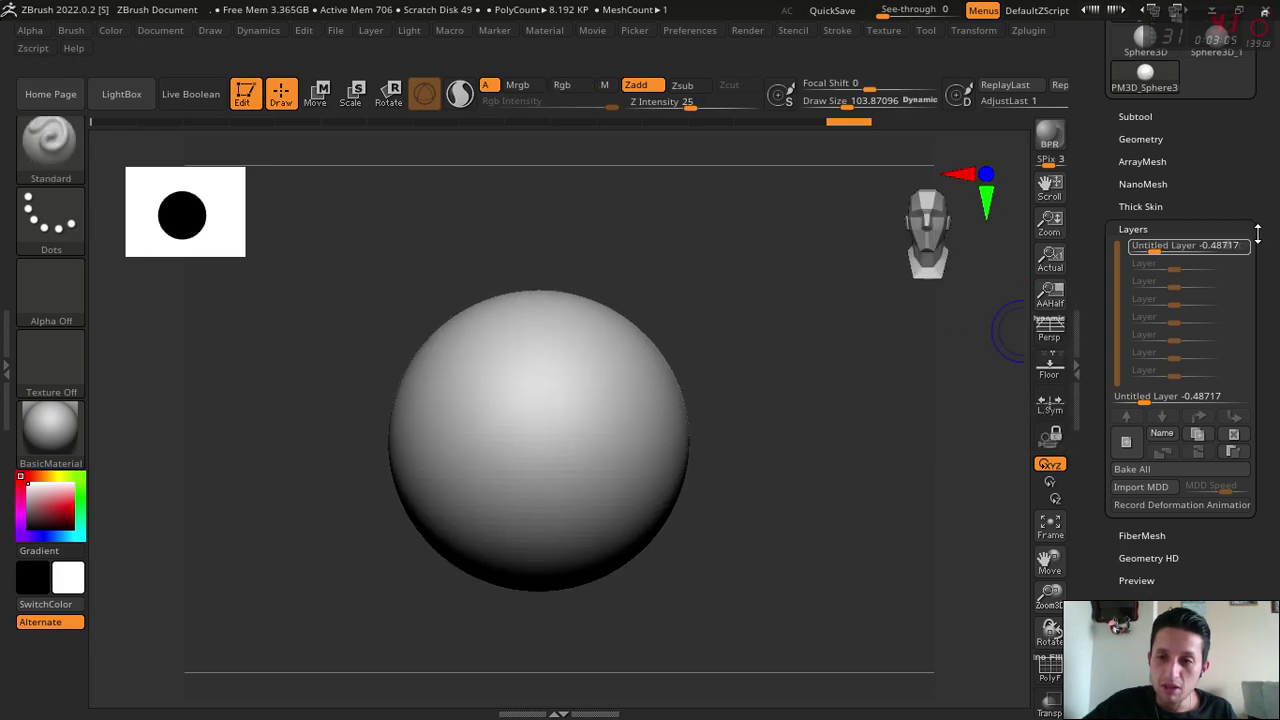
left_click(1241, 245)
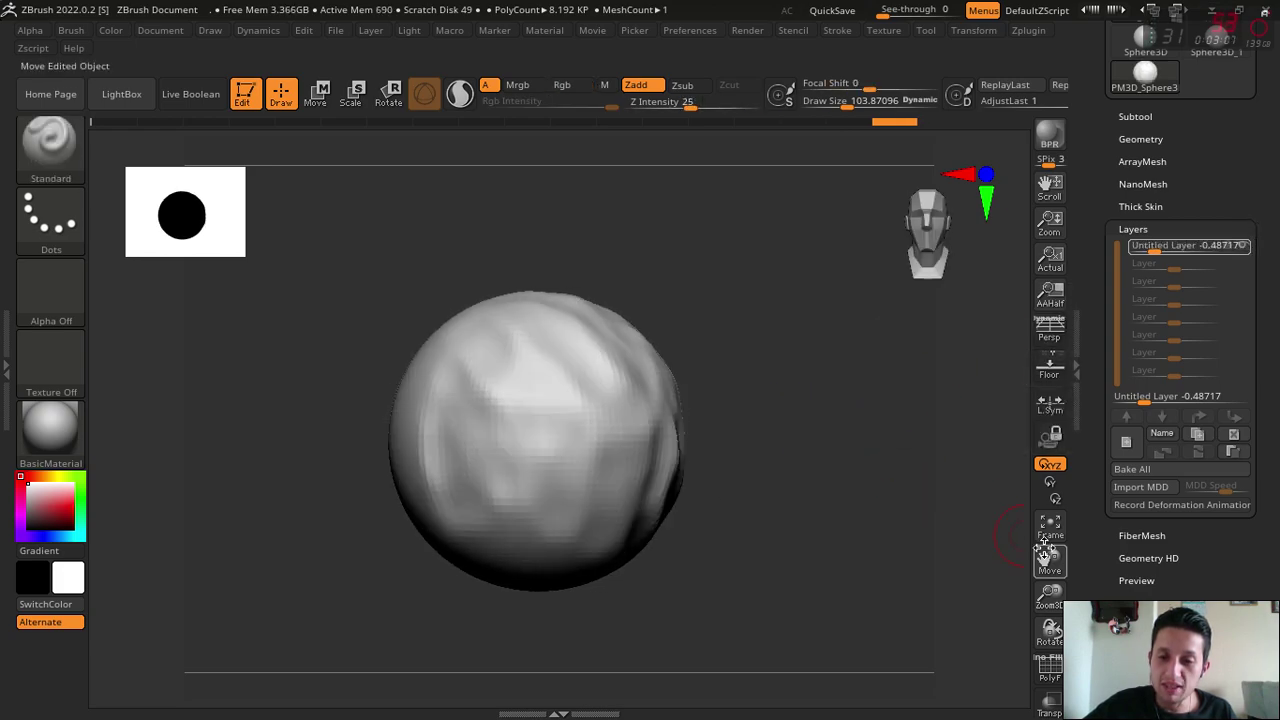
mouse_move(1043, 550)
left_mouse_down()
mouse_move(766, 429)
mouse_move(1005, 355)
left_mouse_up()
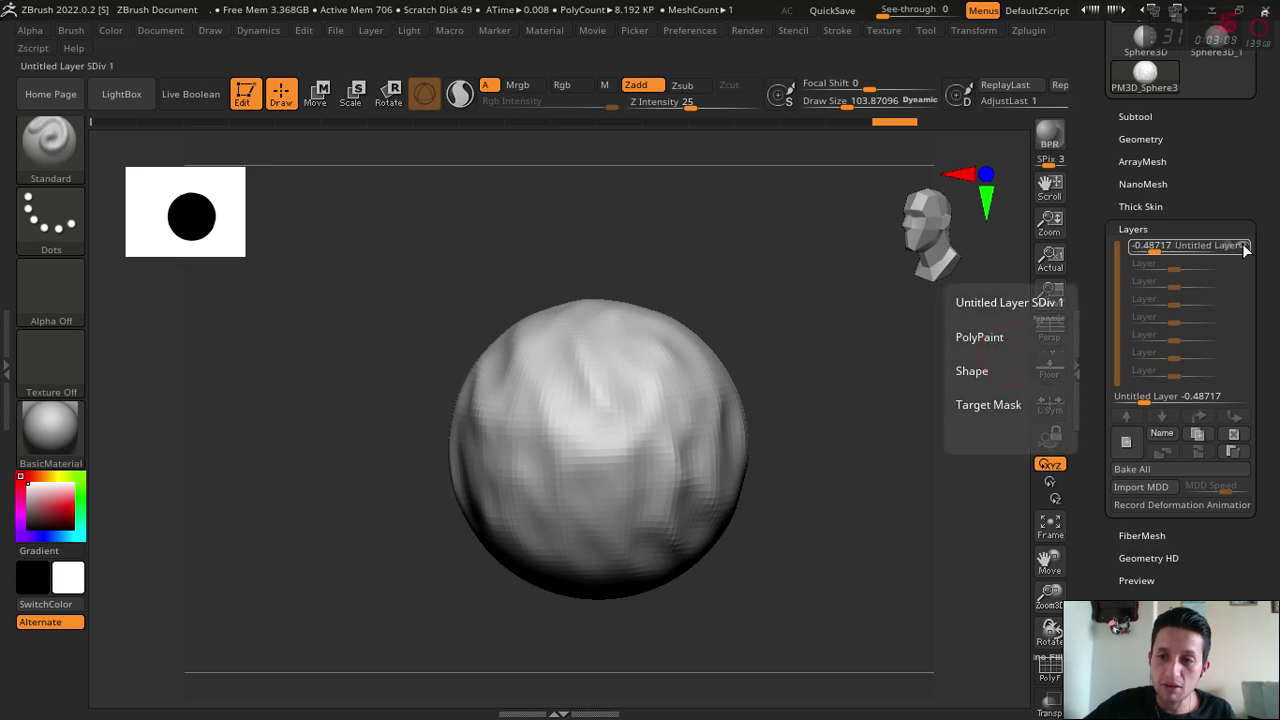
left_click(1243, 246)
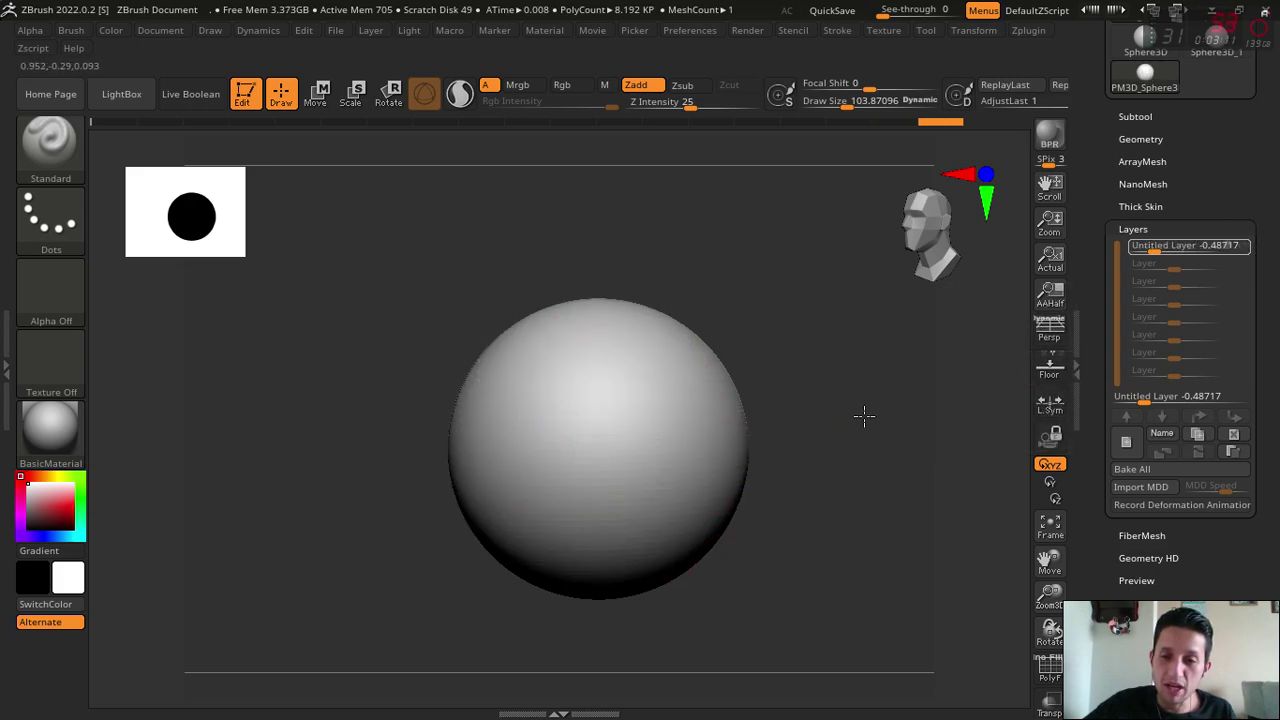
- Turn the sculpt layer back on and raise its strength from 0 to full 1
mouse_move(864, 416)
left_mouse_down()
mouse_move(526, 414)
mouse_move(797, 451)
left_mouse_up()
left_click_drag(634, 343, 836, 376)
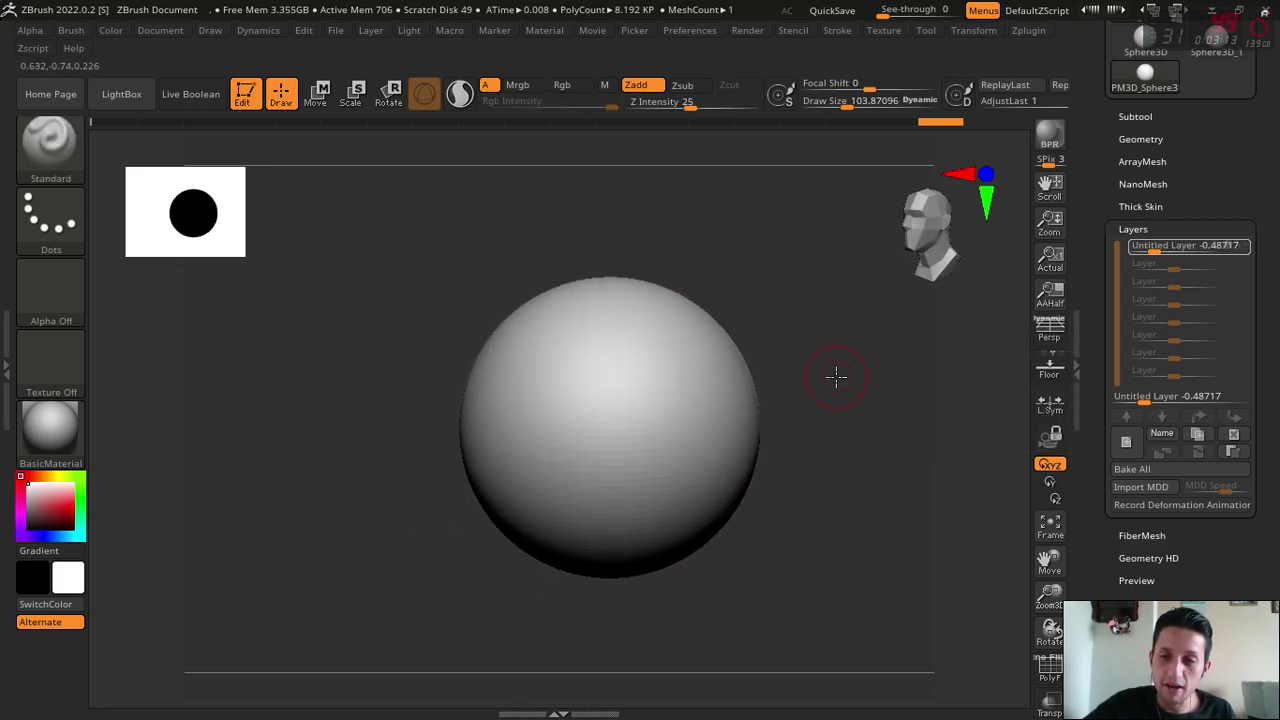
left_click(1243, 250)
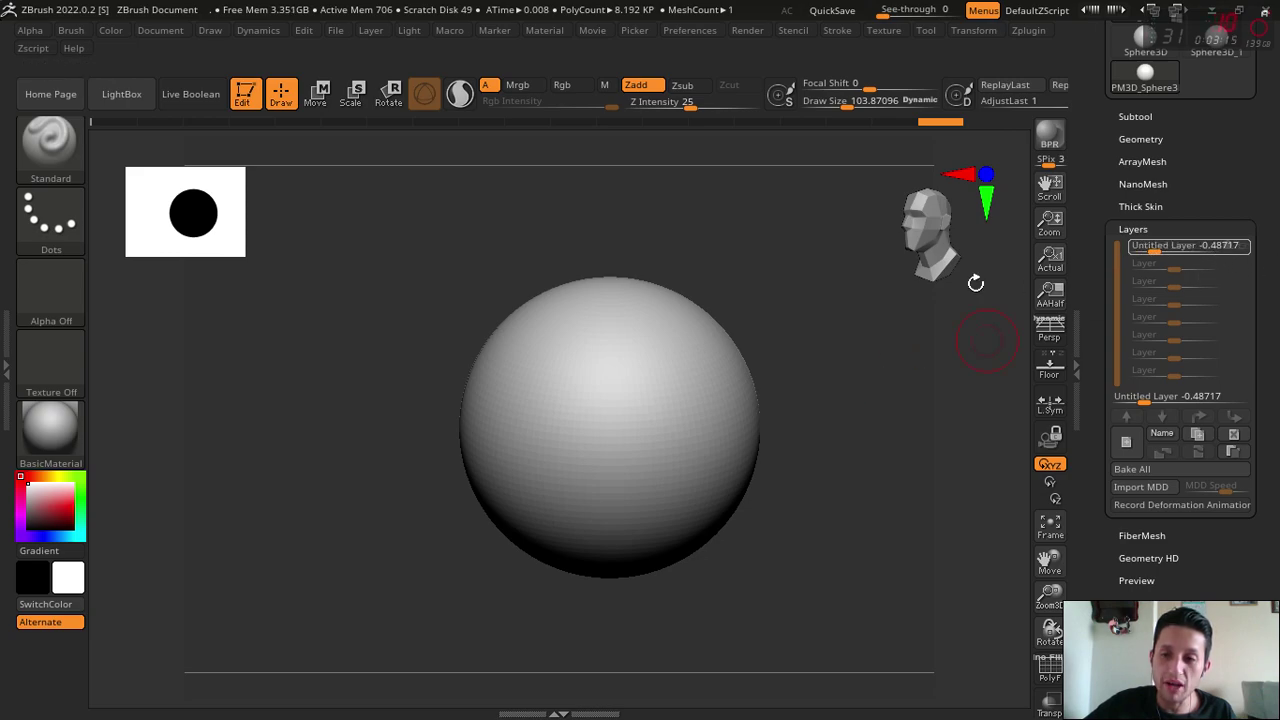
left_click_drag(974, 280, 797, 357)
mouse_move(1188, 245)
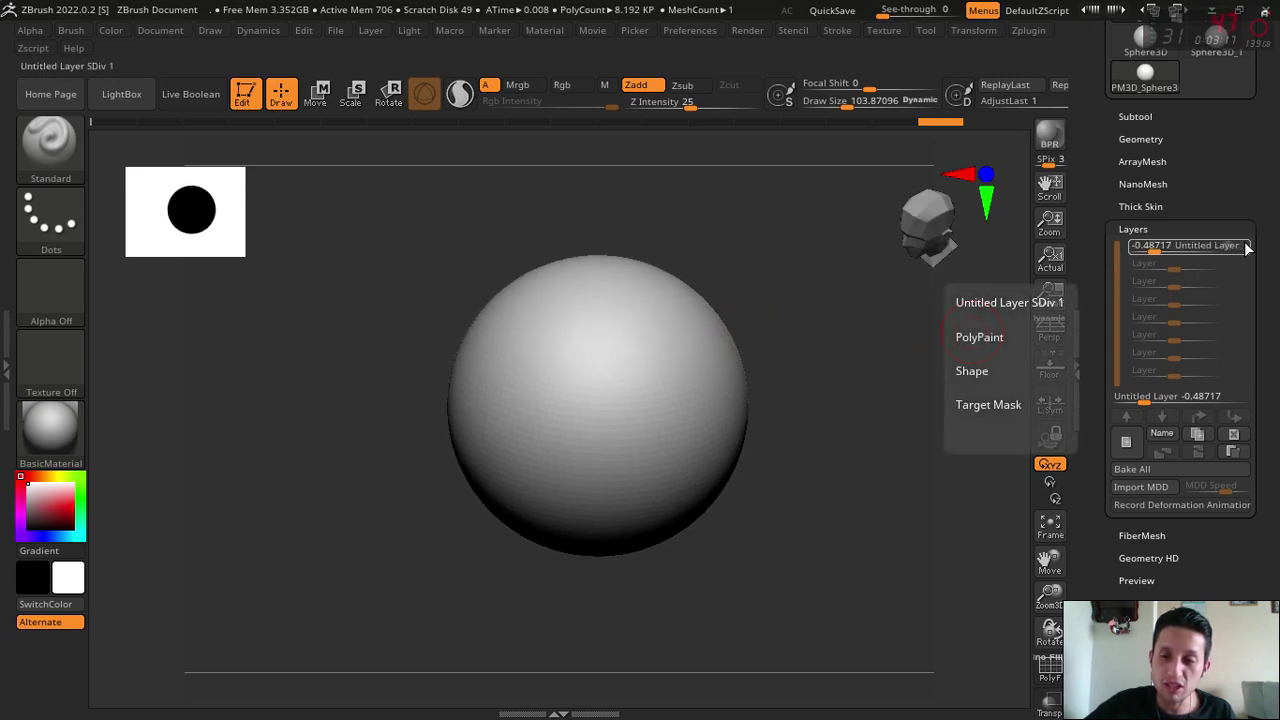
left_click(1247, 249)
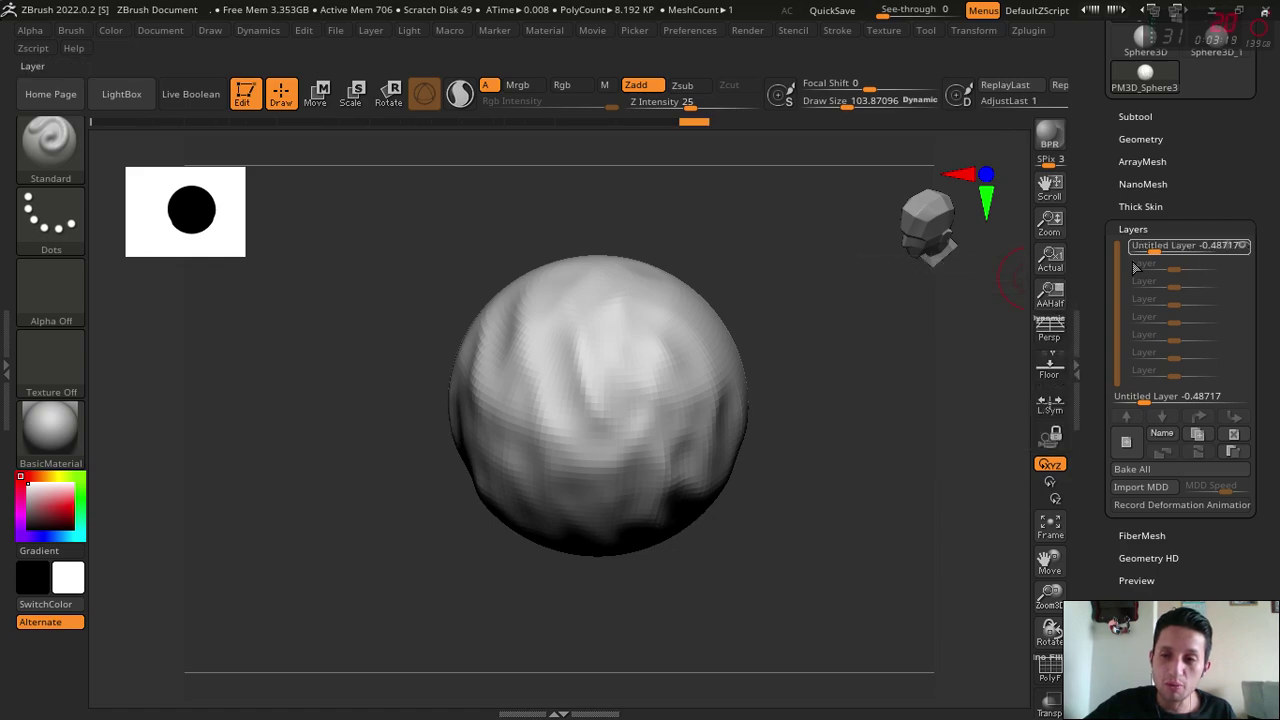
left_click_drag(1155, 251, 1175, 251)
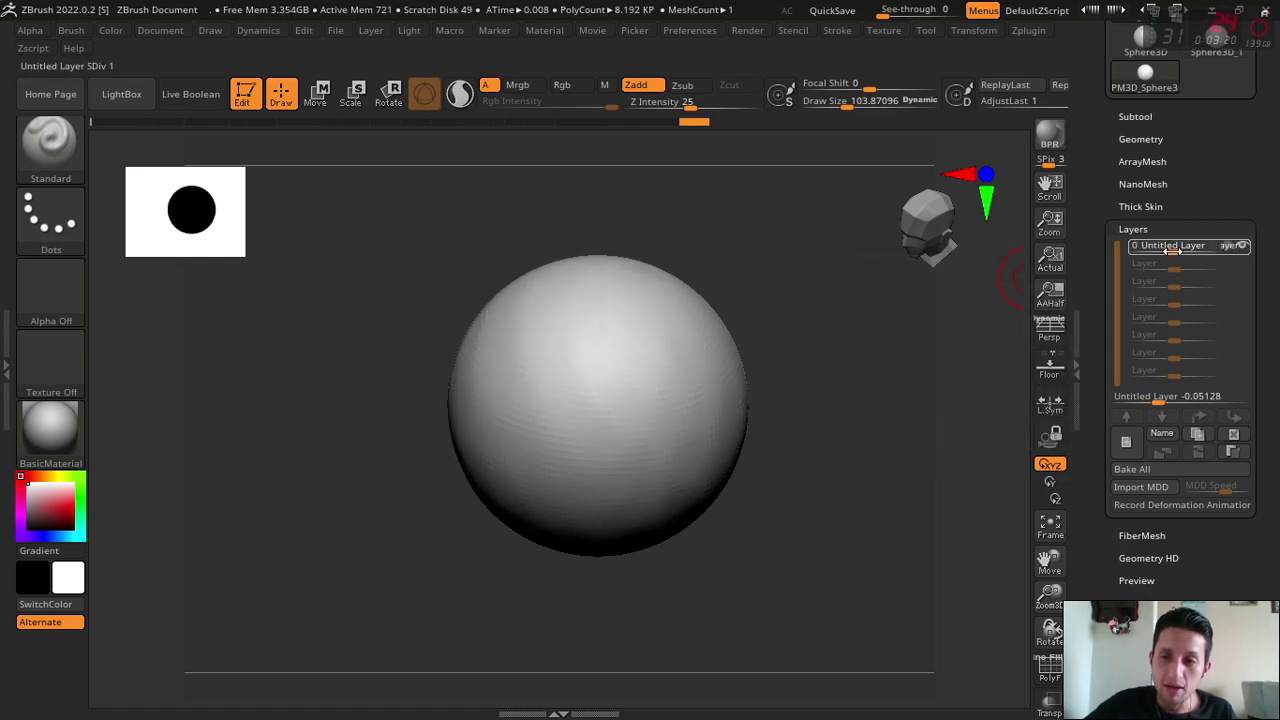
left_click_drag(1175, 251, 1222, 252)
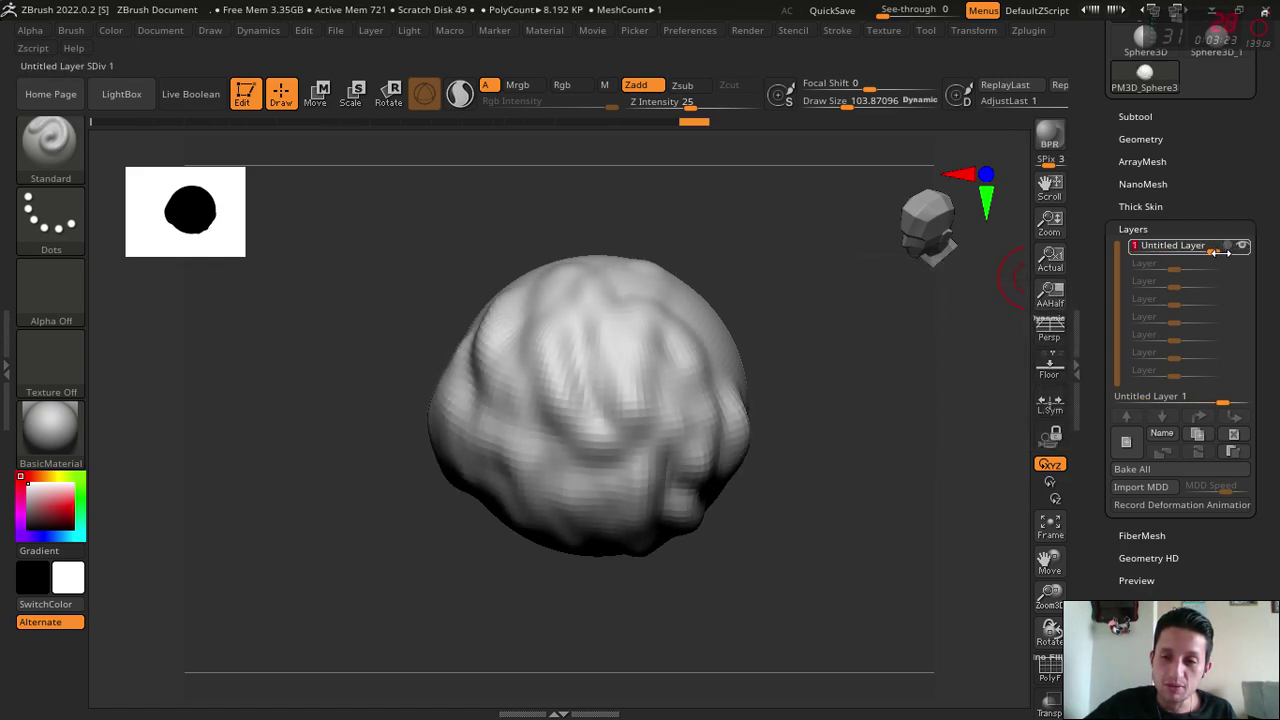
- Attempt sculpting on the mesh and dismiss the deformation-layer warning
left_click(632, 357)
left_click(601, 443)
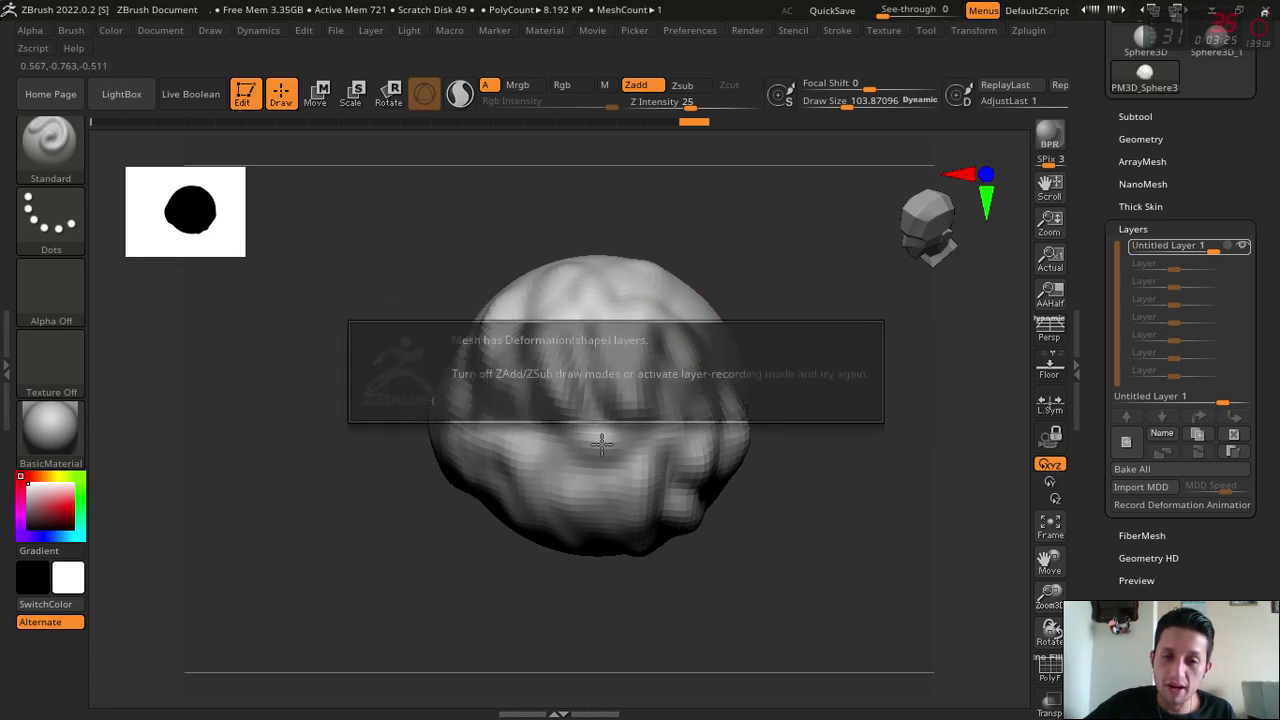
left_click(614, 363)
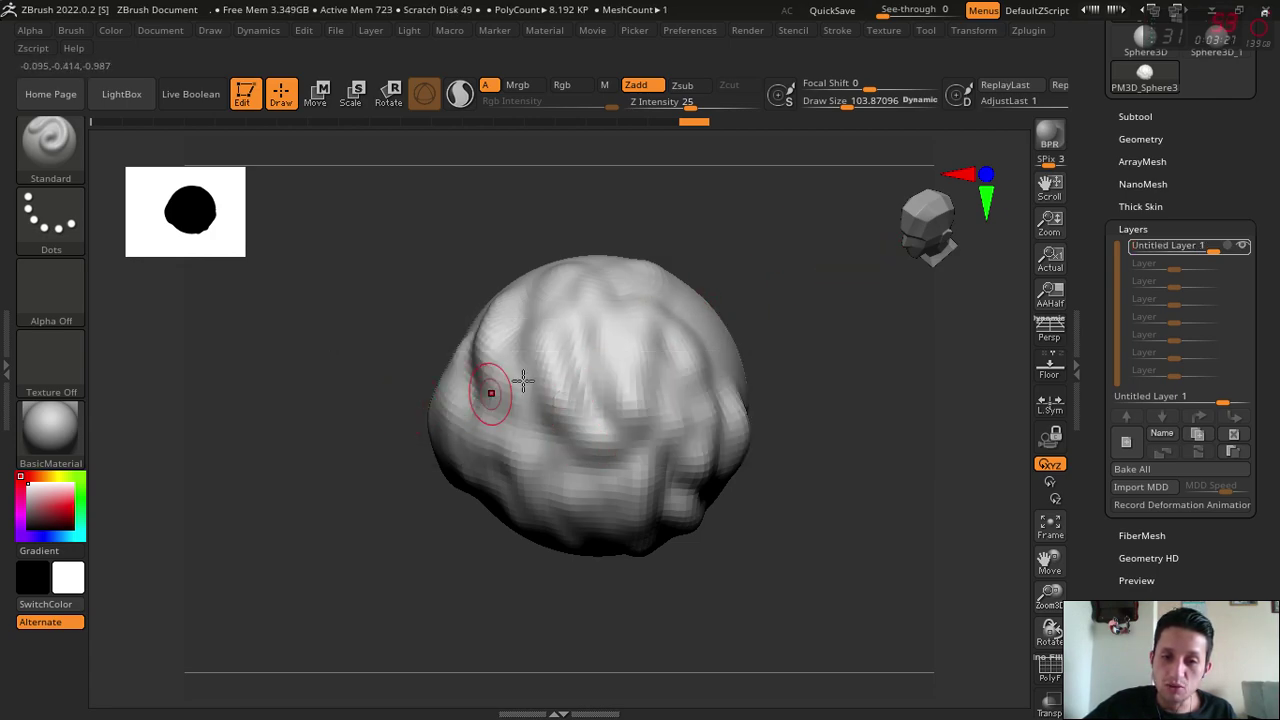
left_click(523, 380)
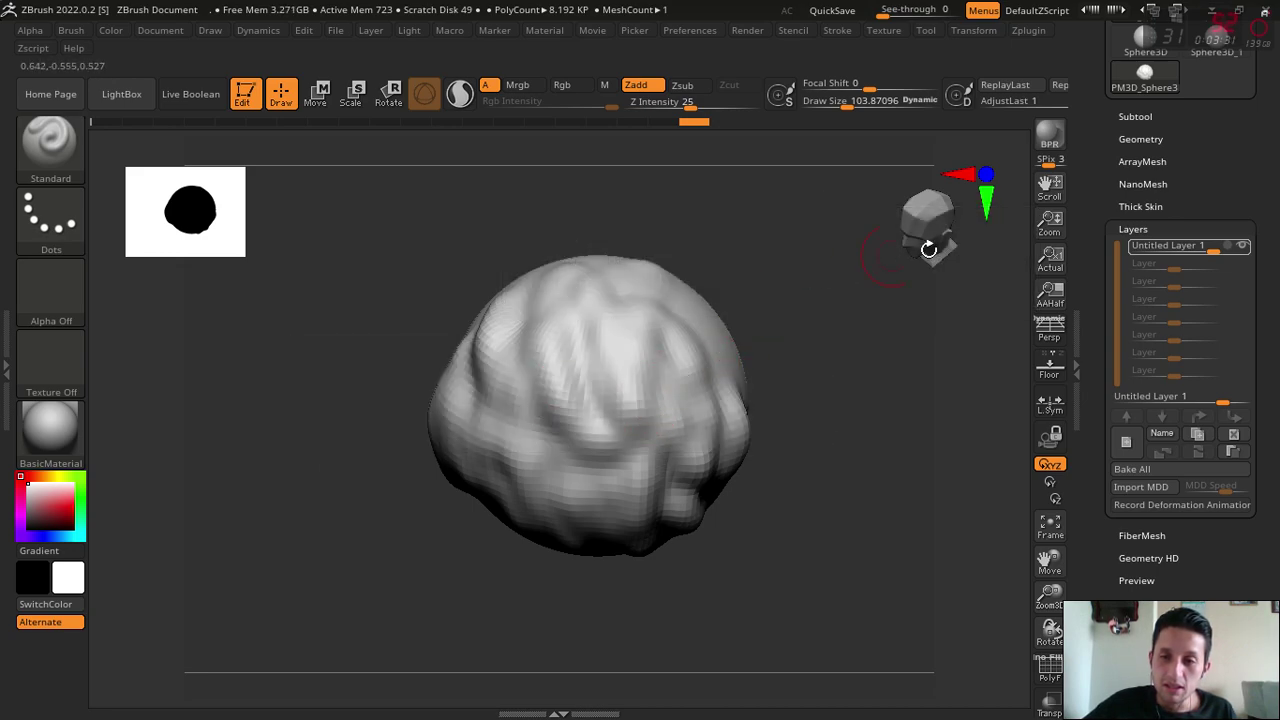
left_click(543, 357)
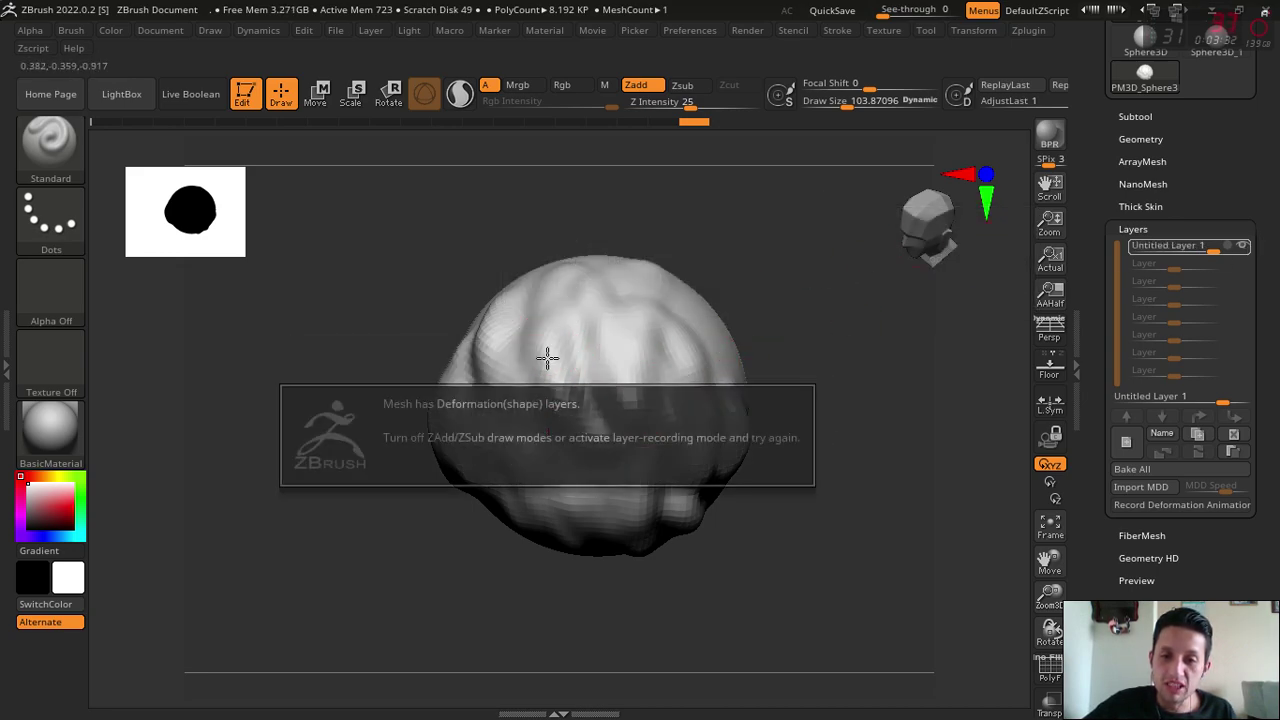
- Enable the layer's REC mode, sculpt new bumps, and lower its strength to about -0.18
left_click(1236, 247)
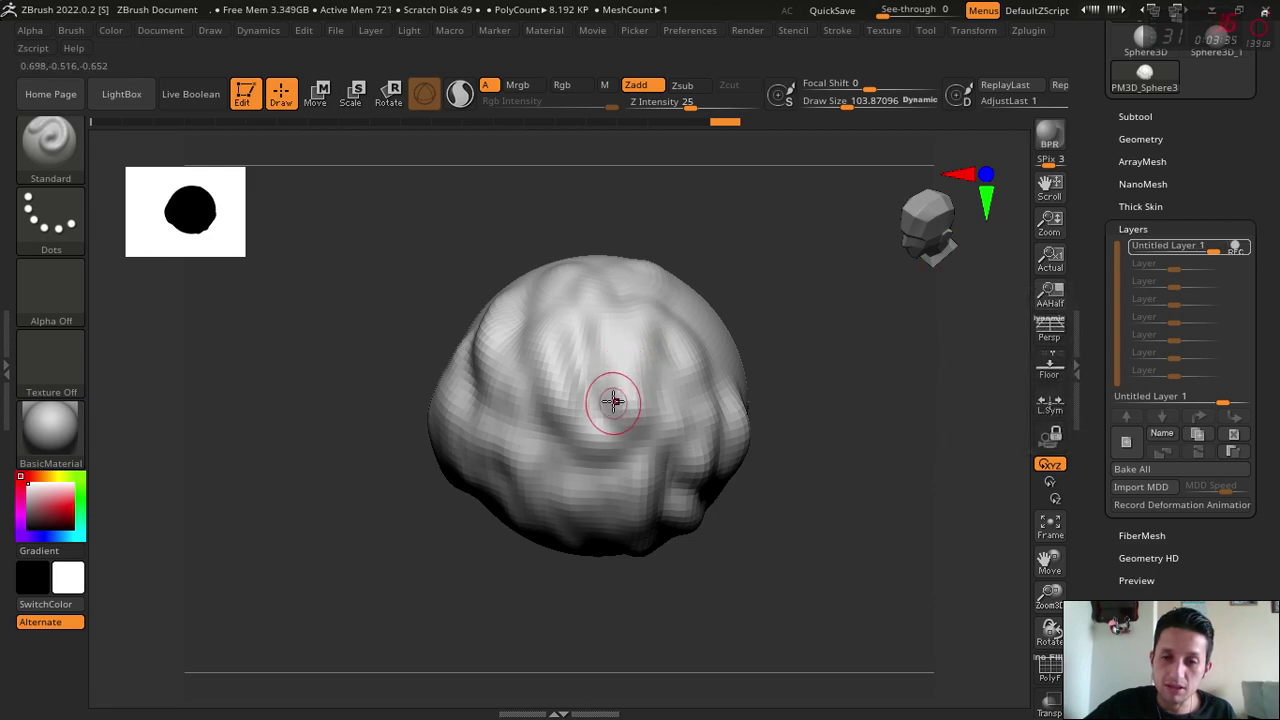
mouse_move(569, 490)
left_mouse_down()
mouse_move(517, 409)
mouse_move(660, 543)
mouse_move(651, 323)
mouse_move(670, 320)
left_mouse_up()
mouse_move(837, 414)
left_mouse_down()
mouse_move(743, 300)
mouse_move(831, 380)
mouse_move(813, 487)
left_mouse_up()
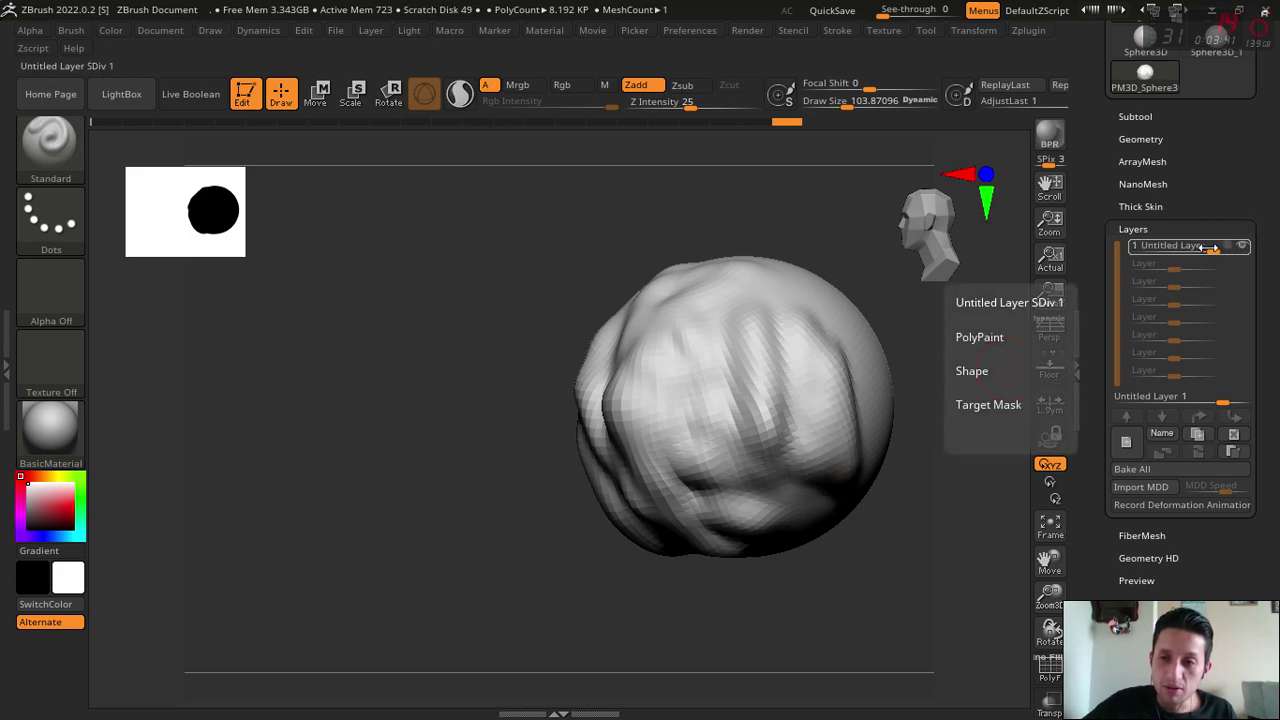
mouse_move(1212, 250)
left_mouse_down()
mouse_move(1135, 250)
mouse_move(1155, 247)
mouse_move(1137, 250)
mouse_move(1153, 280)
left_mouse_up()
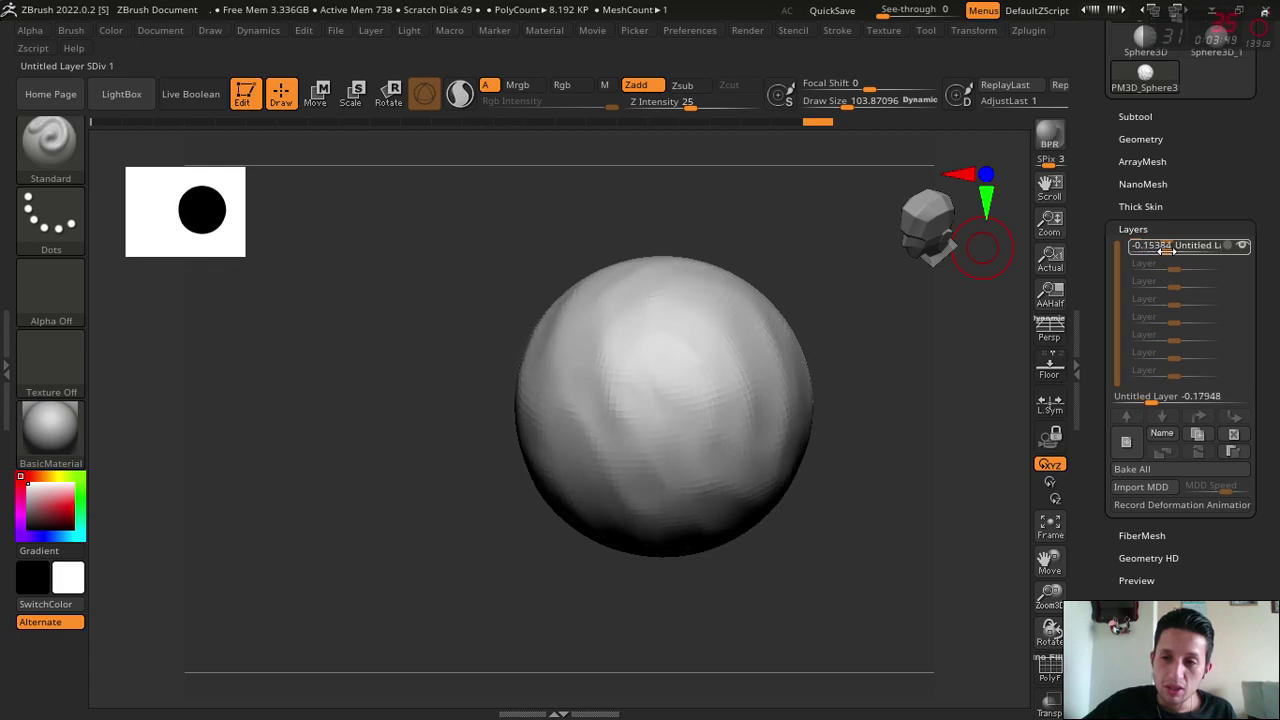
- Rotate the sphere toward a profile view and raise the layer strength back to 1
left_click_drag(1000, 310, 920, 394)
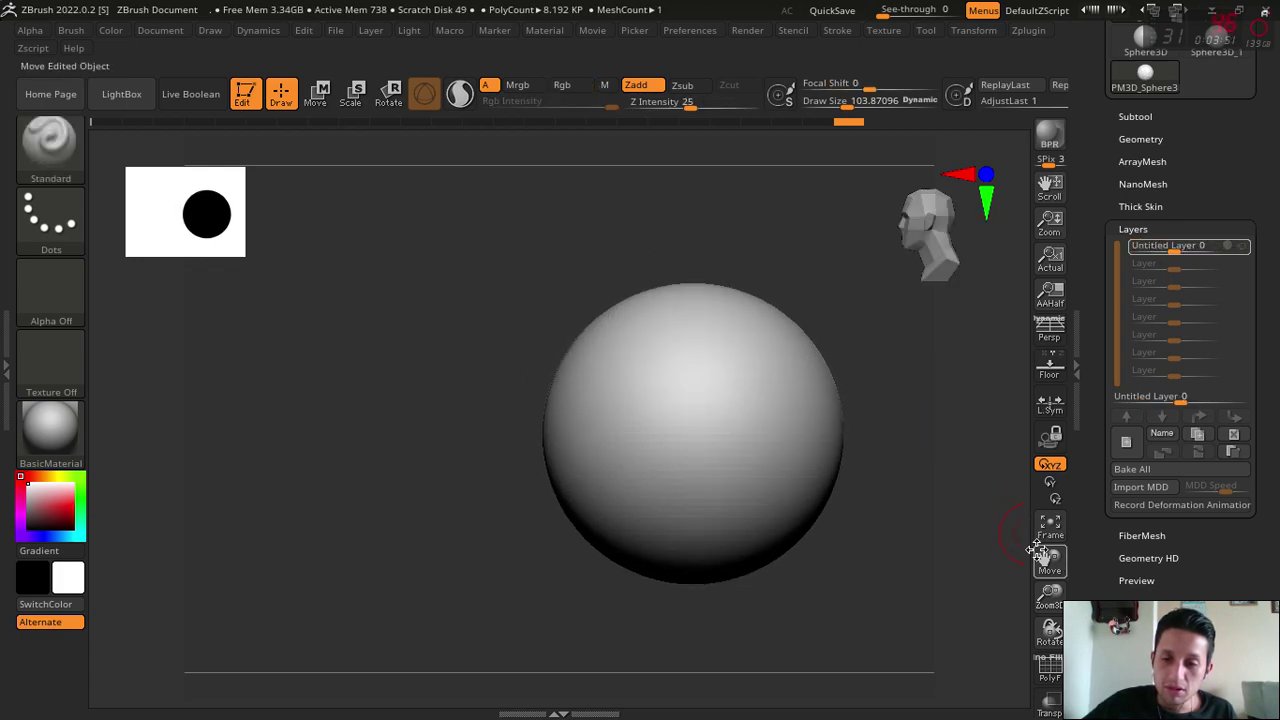
left_click_drag(1048, 558, 551, 360)
mouse_move(809, 429)
left_mouse_down()
mouse_move(829, 366)
mouse_move(870, 330)
left_mouse_up()
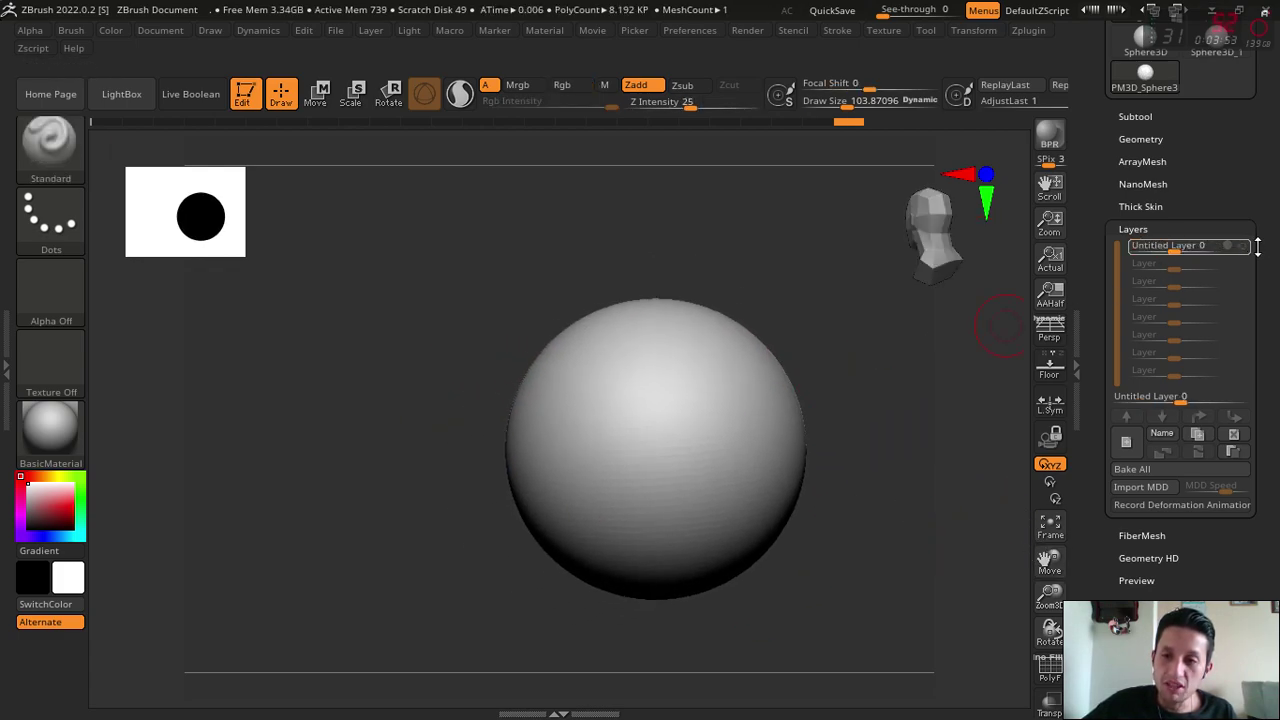
left_click_drag(1172, 249, 1215, 245)
left_click_drag(683, 240, 771, 246)
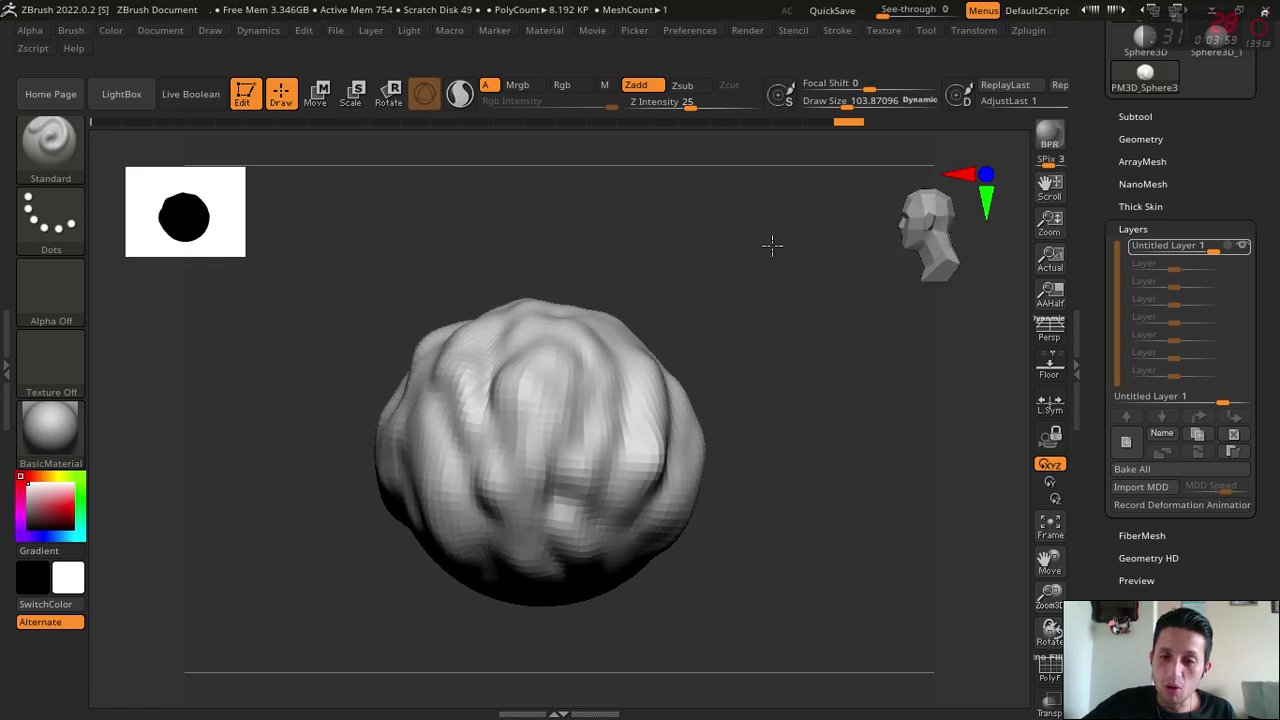
- Toggle Untitled Layer 1's visibility repeatedly to compare, leaving the lumps showing
left_click(1243, 246)
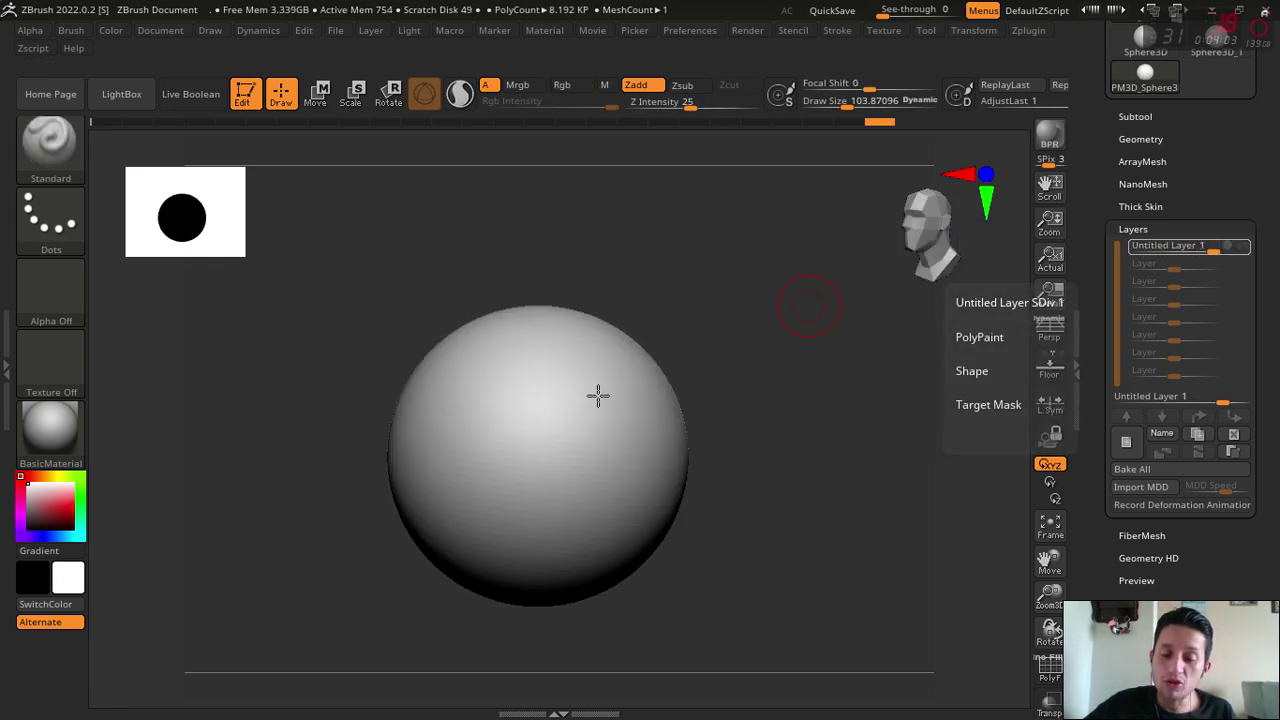
mouse_move(706, 311)
left_mouse_down()
mouse_move(439, 395)
mouse_move(586, 200)
mouse_move(680, 200)
left_mouse_up()
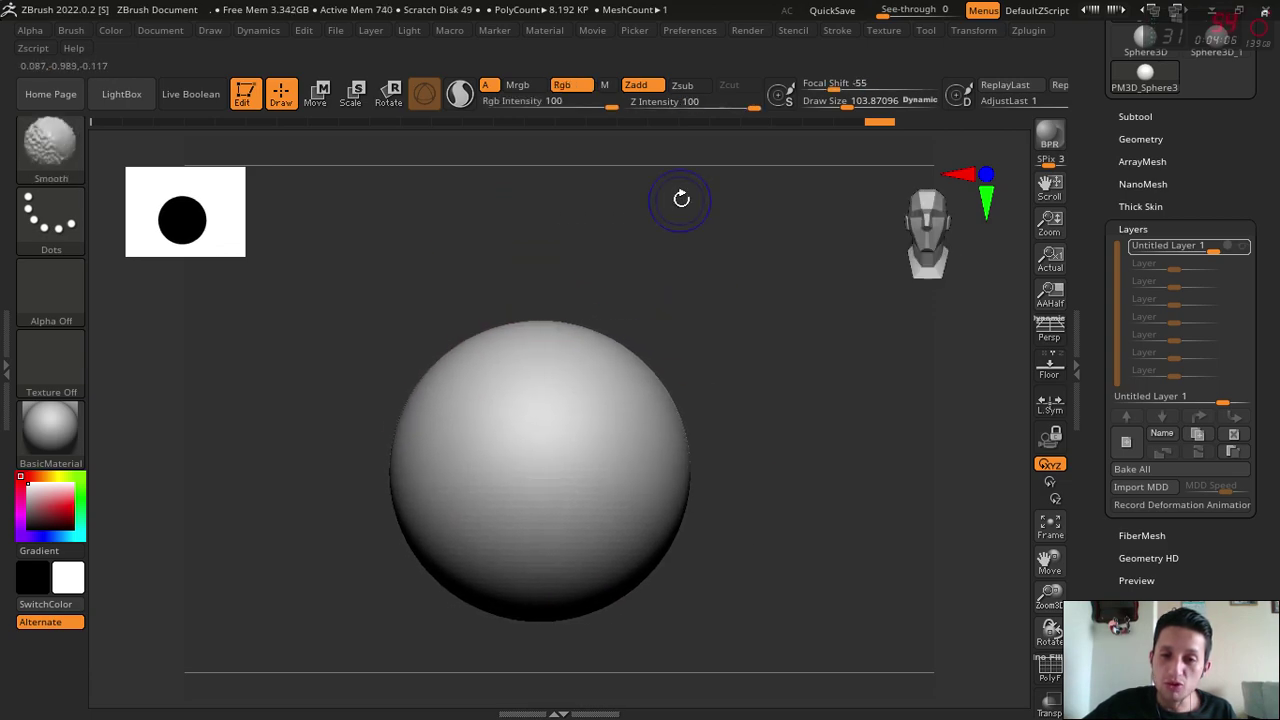
left_click(1243, 250)
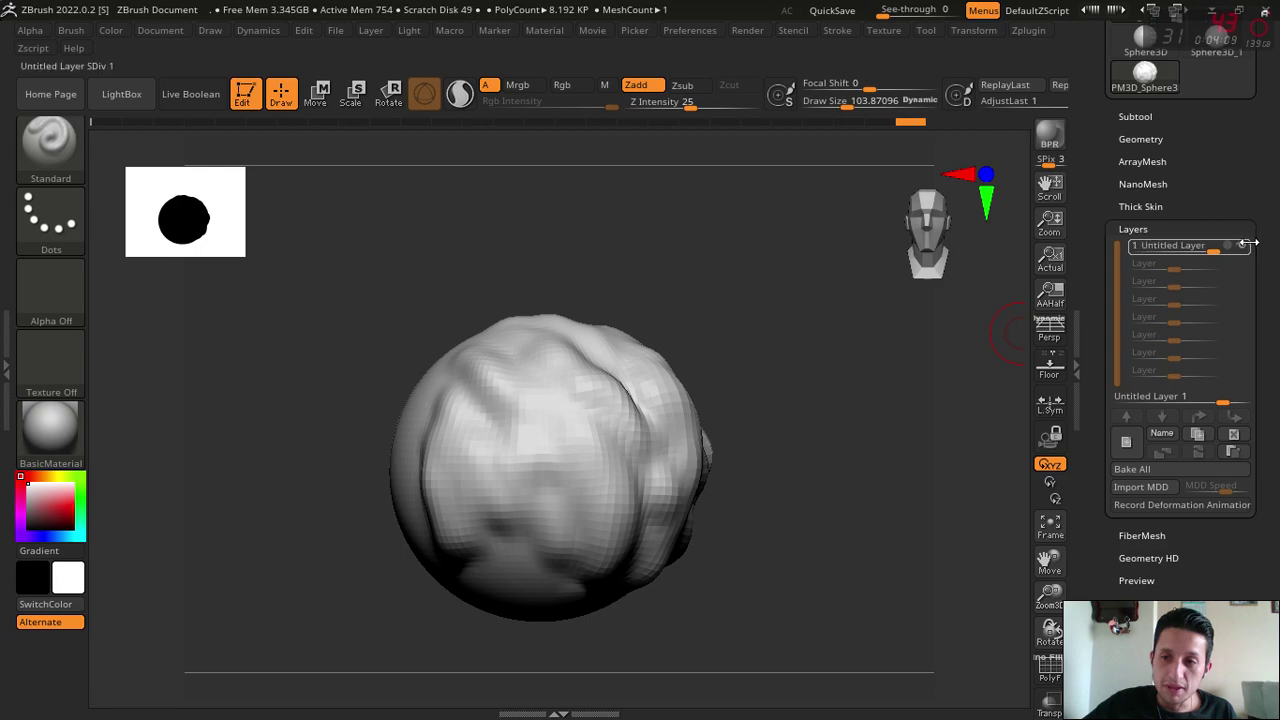
left_click(1245, 245)
left_click(1245, 245)
left_click(1245, 245)
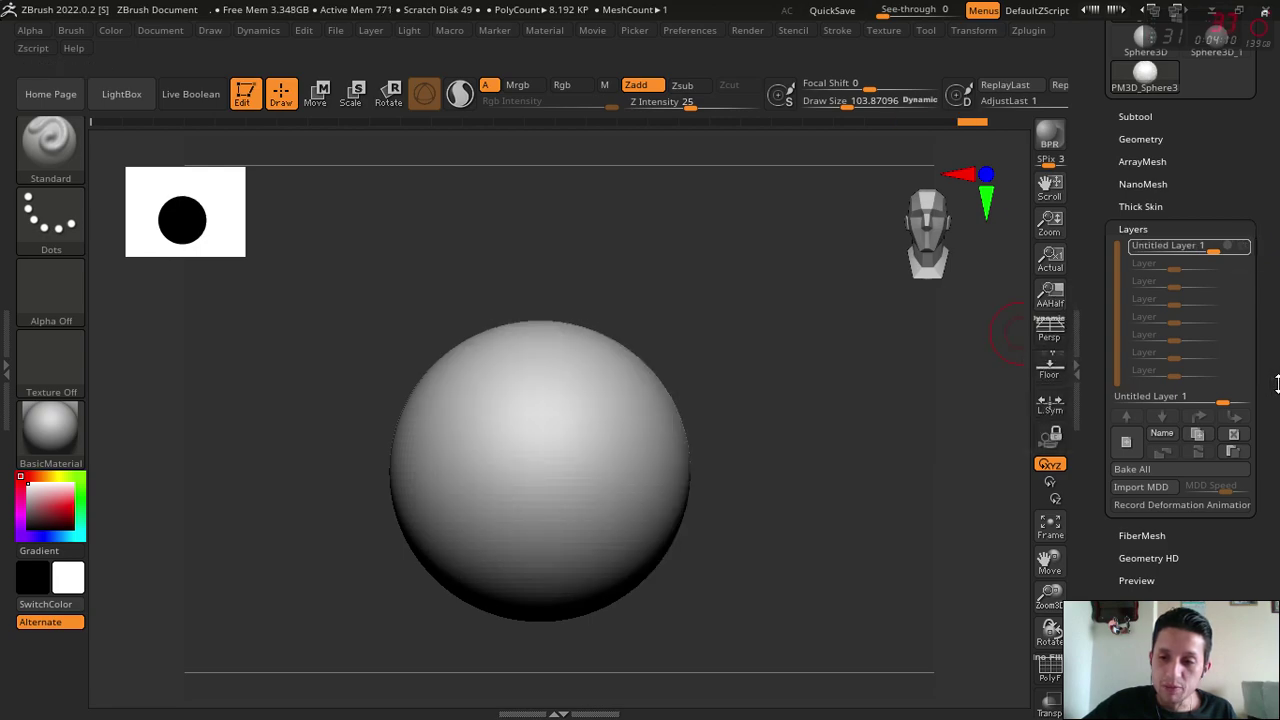
left_click_drag(1277, 385, 1263, 360)
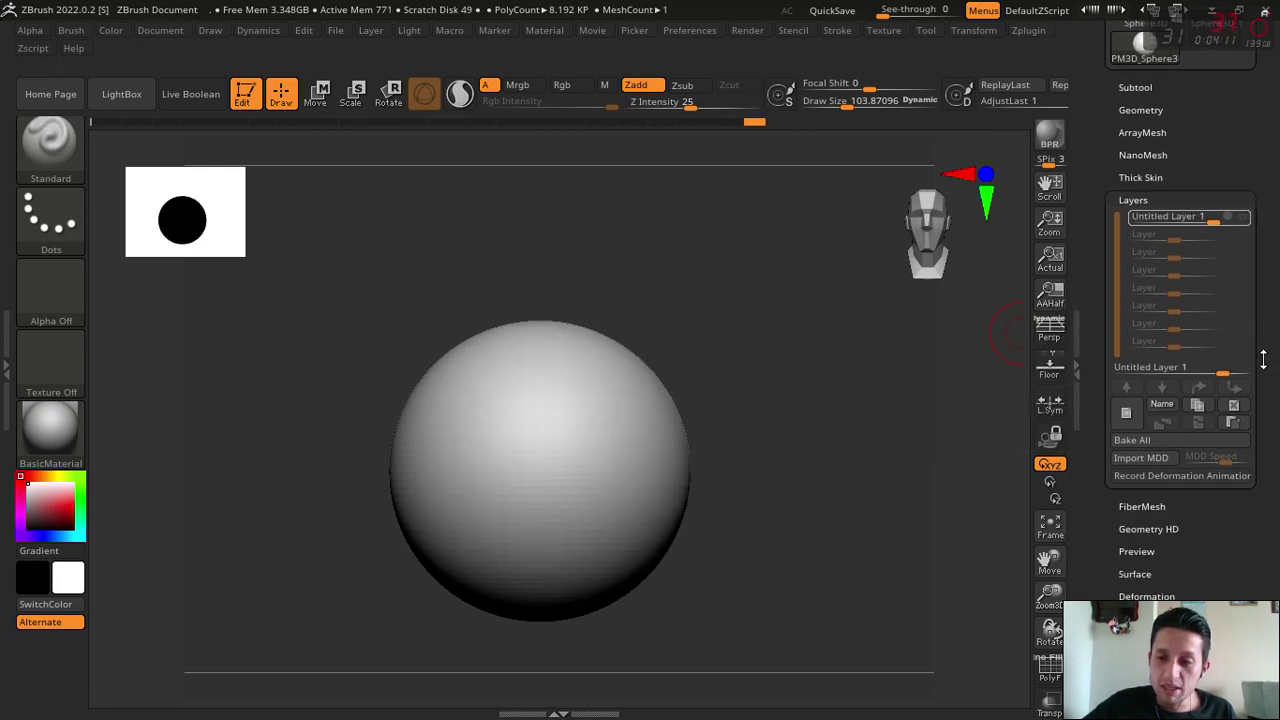
left_click(1241, 217)
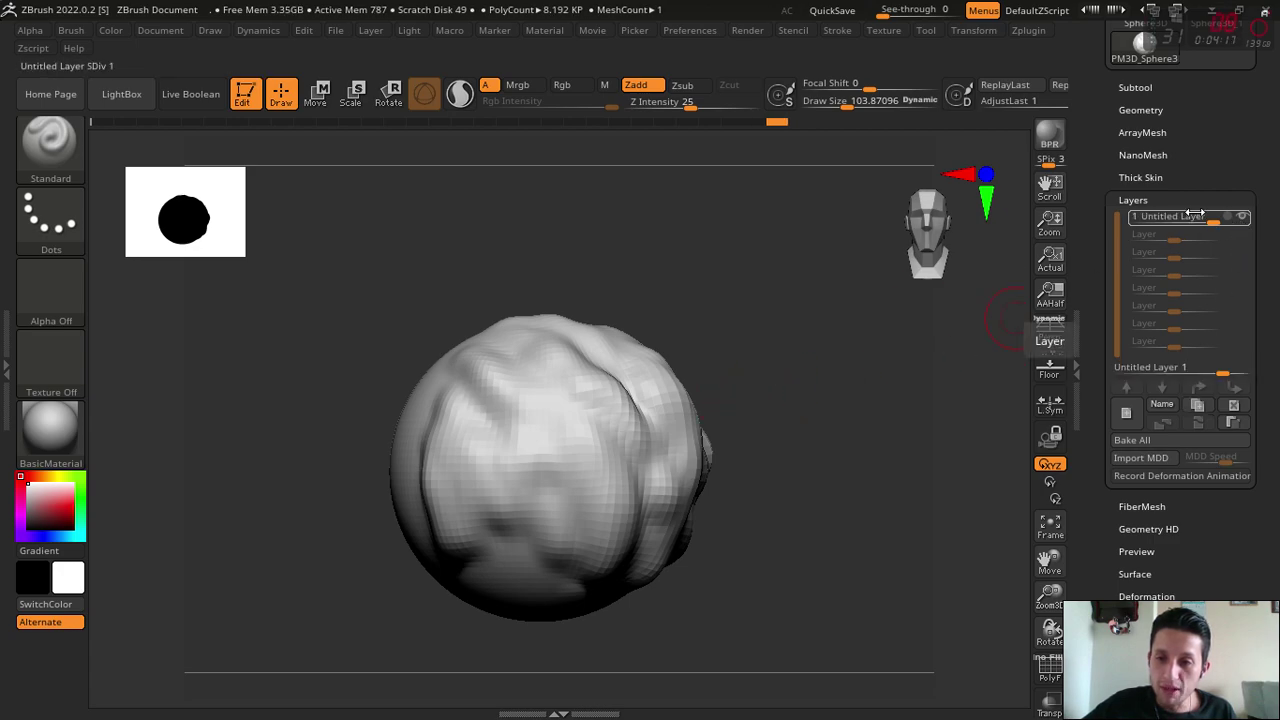
- Duplicate the sculpt layer and orbit the sphere to inspect the sculpt
left_click(1197, 405)
left_click_drag(830, 480, 898, 478)
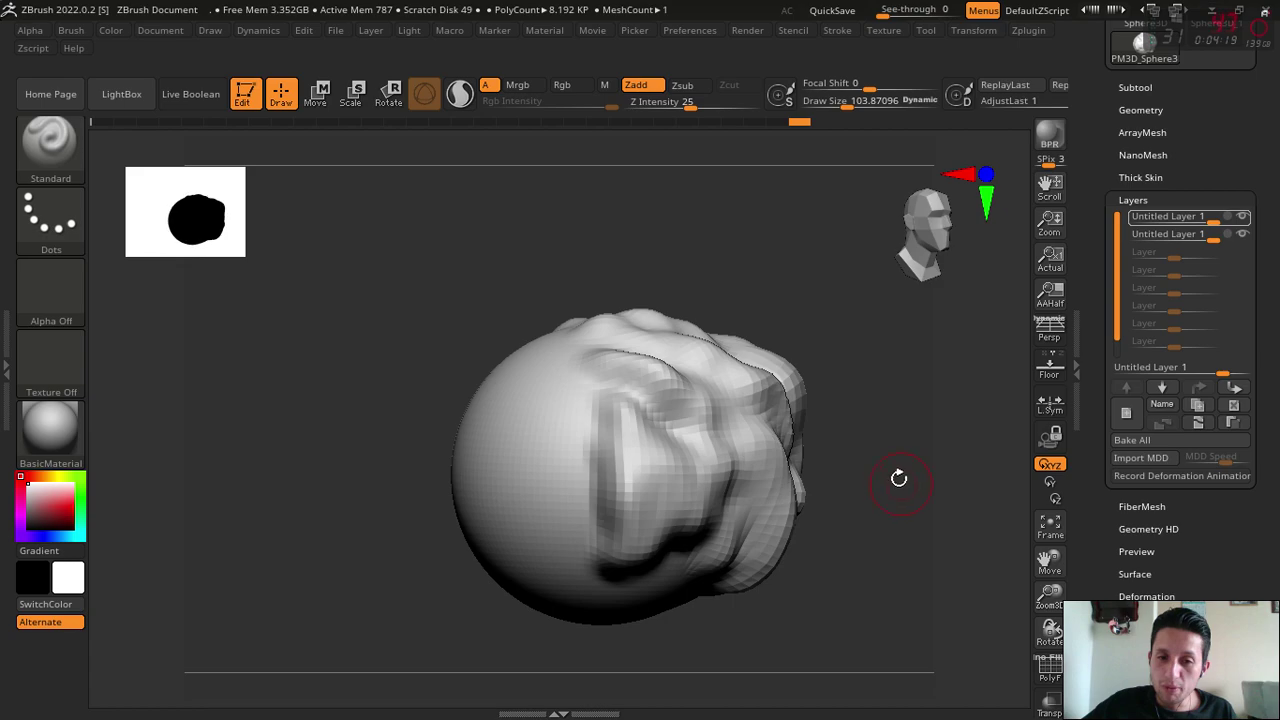
left_click_drag(850, 520, 908, 568)
left_click_drag(835, 454, 830, 485)
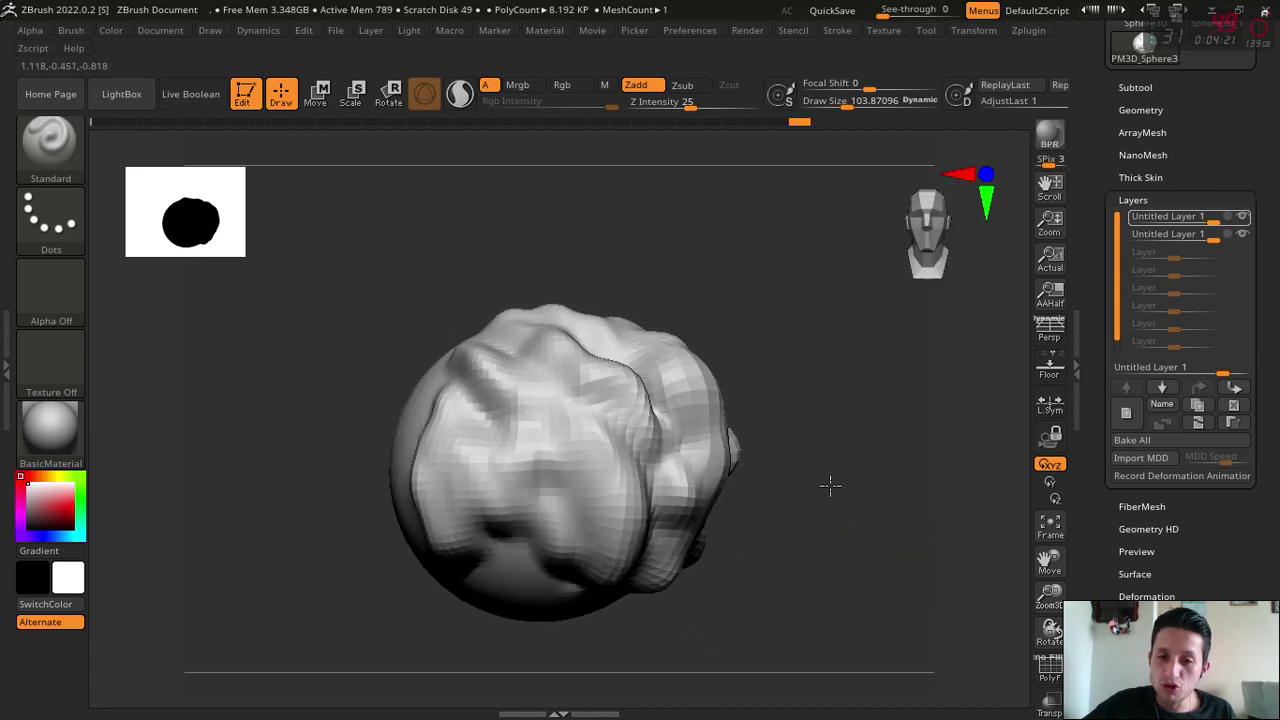
left_click_drag(720, 400, 648, 373)
left_click_drag(805, 434, 587, 377)
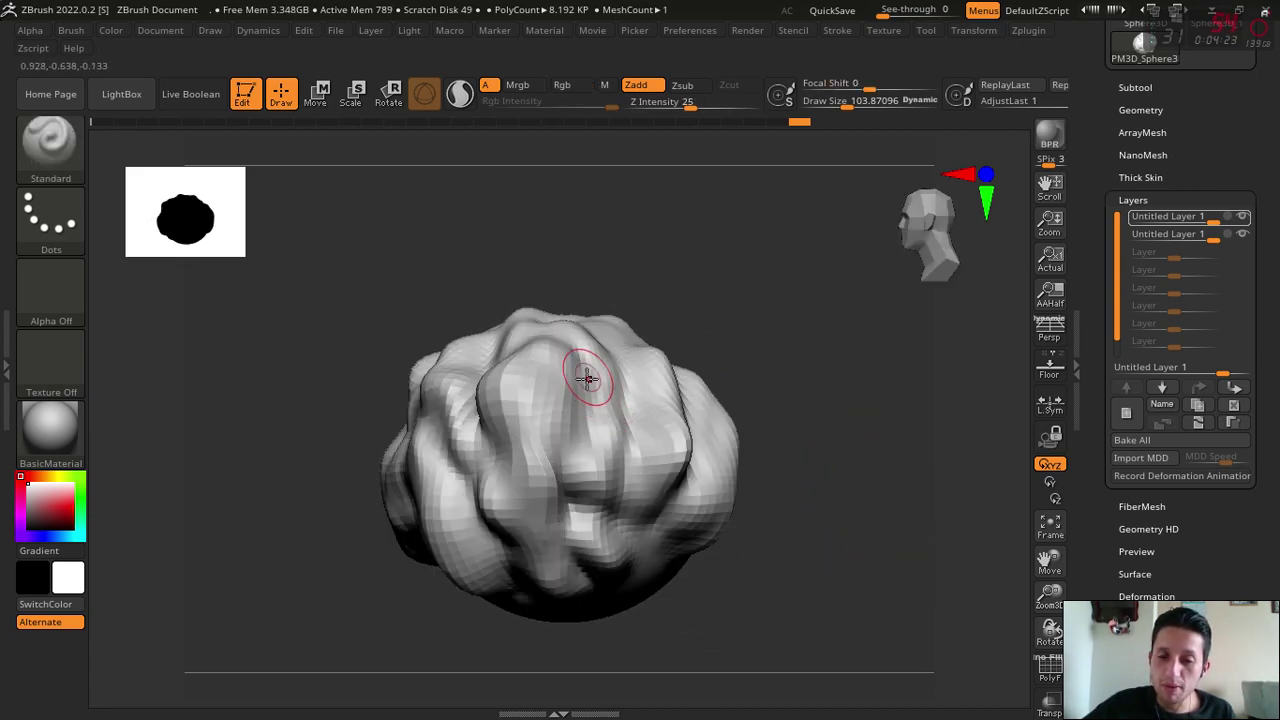
left_click_drag(782, 343, 603, 343)
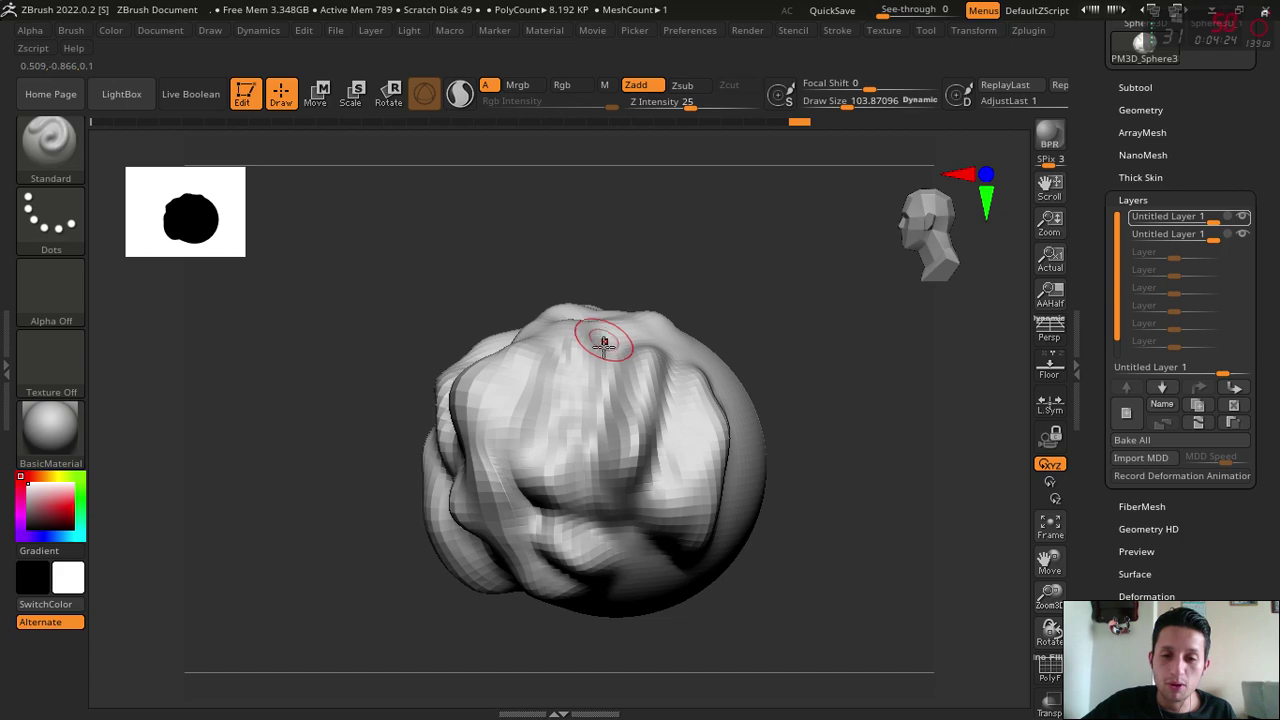
- Select the duplicate layer and drag its strength down to -0.97435, cancelling the lumps
left_click(1245, 236)
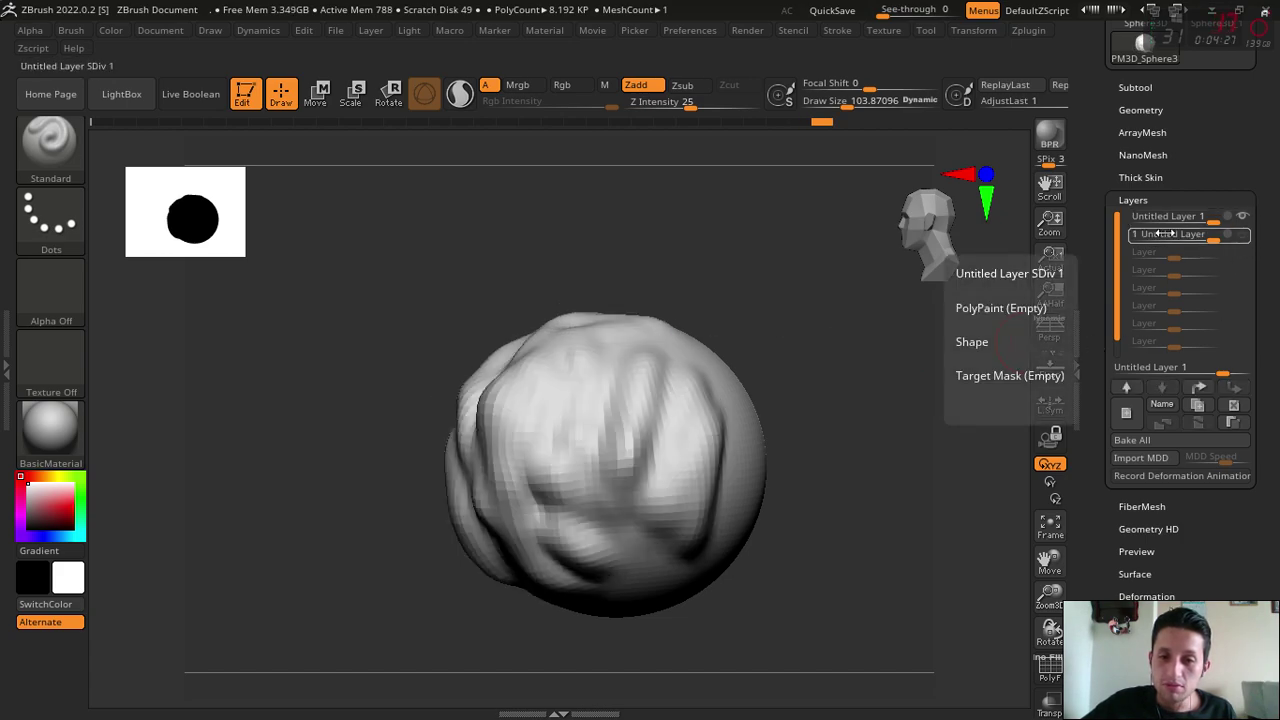
left_click_drag(695, 241, 743, 243)
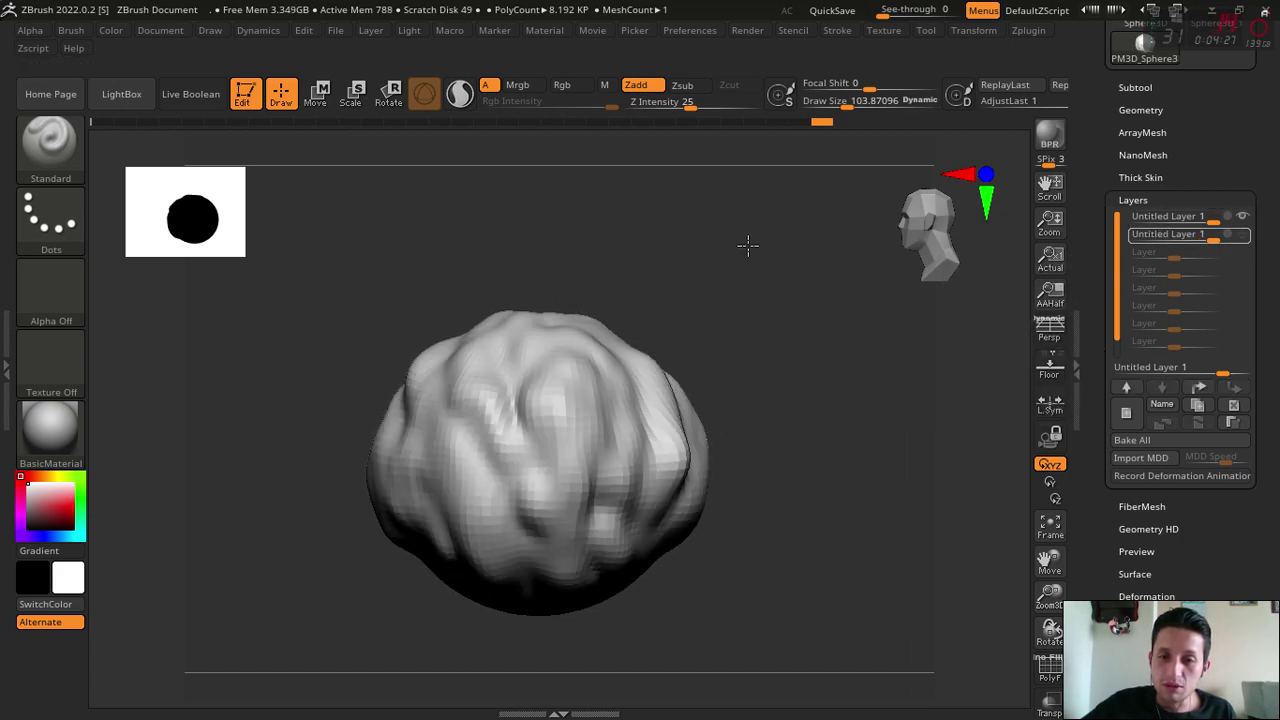
left_click(1243, 234)
mouse_move(640, 266)
left_mouse_down()
mouse_move(651, 409)
mouse_move(873, 446)
mouse_move(980, 385)
left_mouse_up()
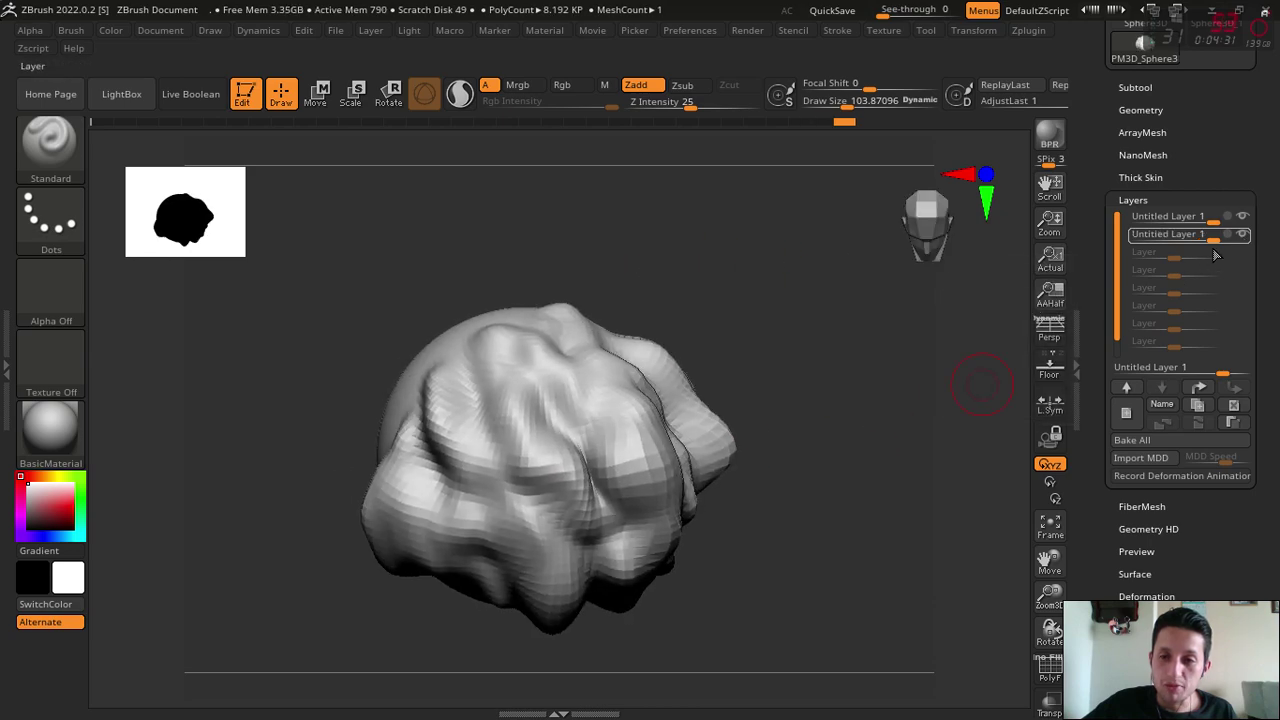
left_click(1246, 236)
mouse_move(1213, 240)
left_mouse_down()
mouse_move(1180, 245)
mouse_move(1247, 236)
mouse_move(1126, 258)
mouse_move(1222, 264)
mouse_move(1132, 249)
left_mouse_up()
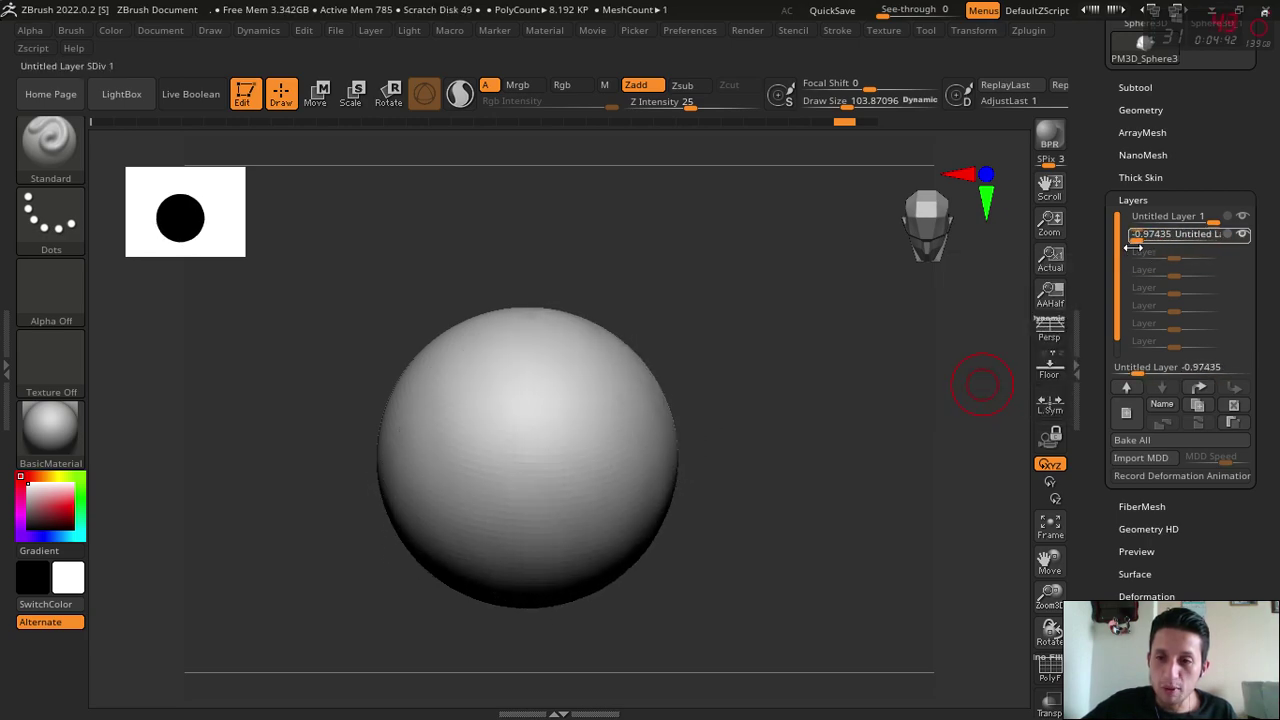
- Drag the duplicate layer's strength back to 0 to restore the full lumpy sculpt
left_click_drag(987, 344, 837, 371)
mouse_move(1130, 236)
left_mouse_down()
mouse_move(1165, 236)
mouse_move(1117, 236)
left_mouse_up()
mouse_move(847, 255)
left_mouse_down()
mouse_move(857, 349)
mouse_move(857, 286)
left_mouse_up()
mouse_move(1135, 234)
left_mouse_down()
mouse_move(1257, 234)
mouse_move(1115, 240)
mouse_move(1183, 234)
left_mouse_up()
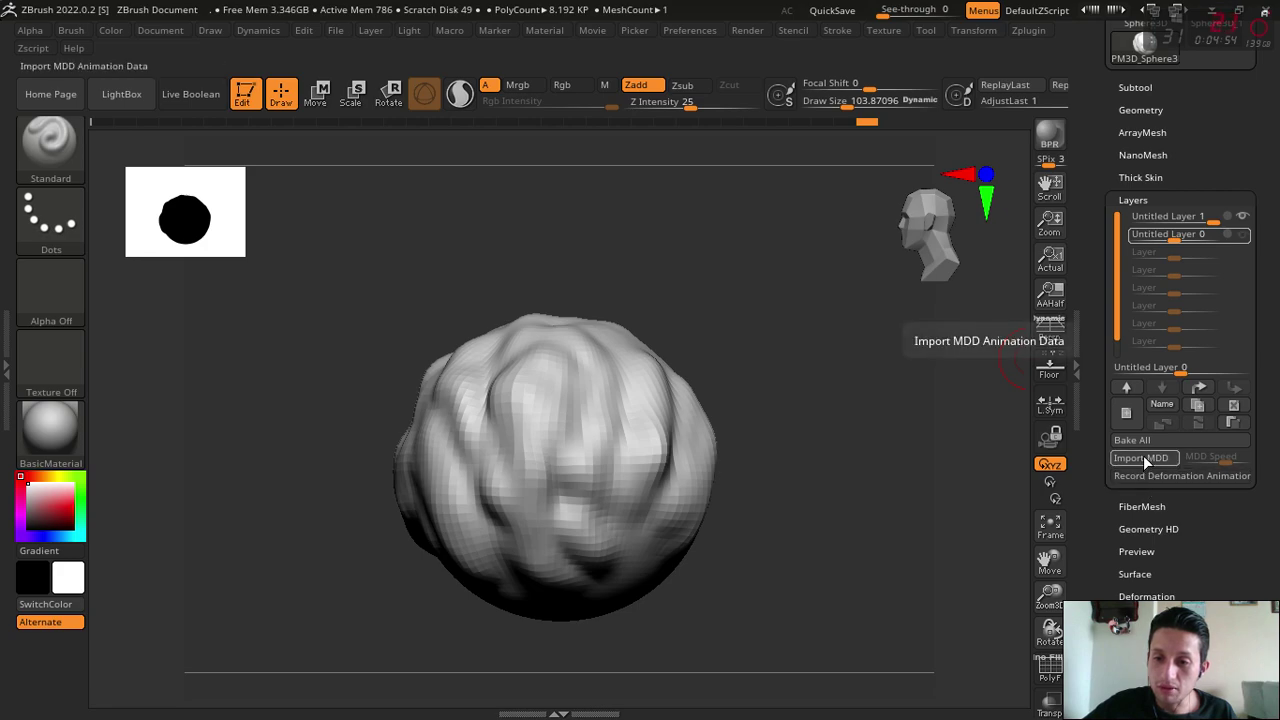
- Rename the duplicate layer to '0' and the top layer to '0 1'
left_click(1157, 405)
type("0.1")
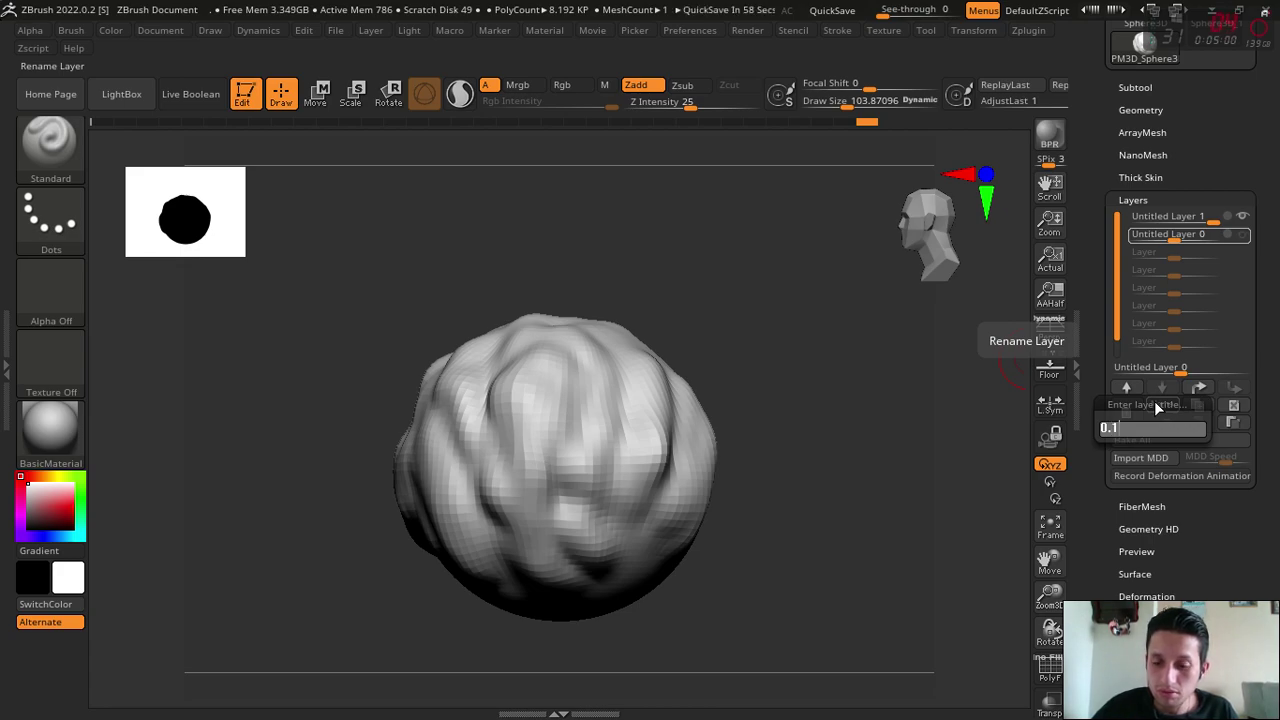
key("Return")
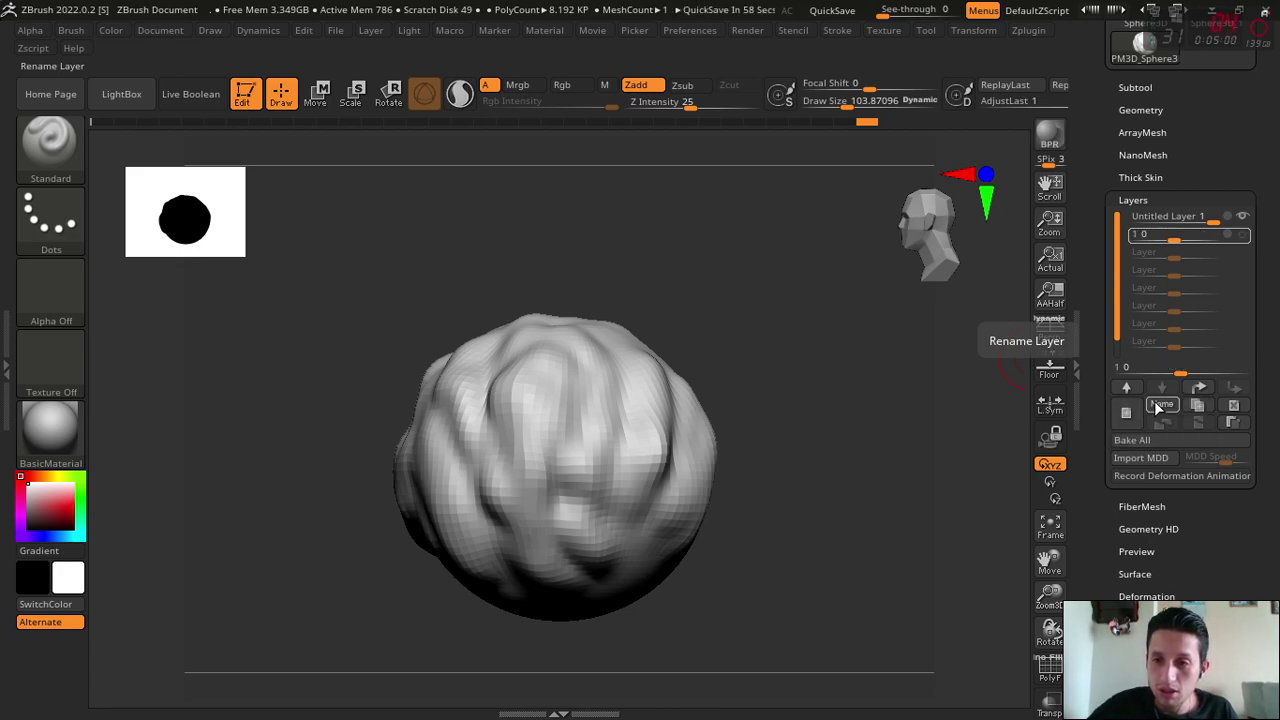
left_click(1155, 216)
mouse_move(1160, 368)
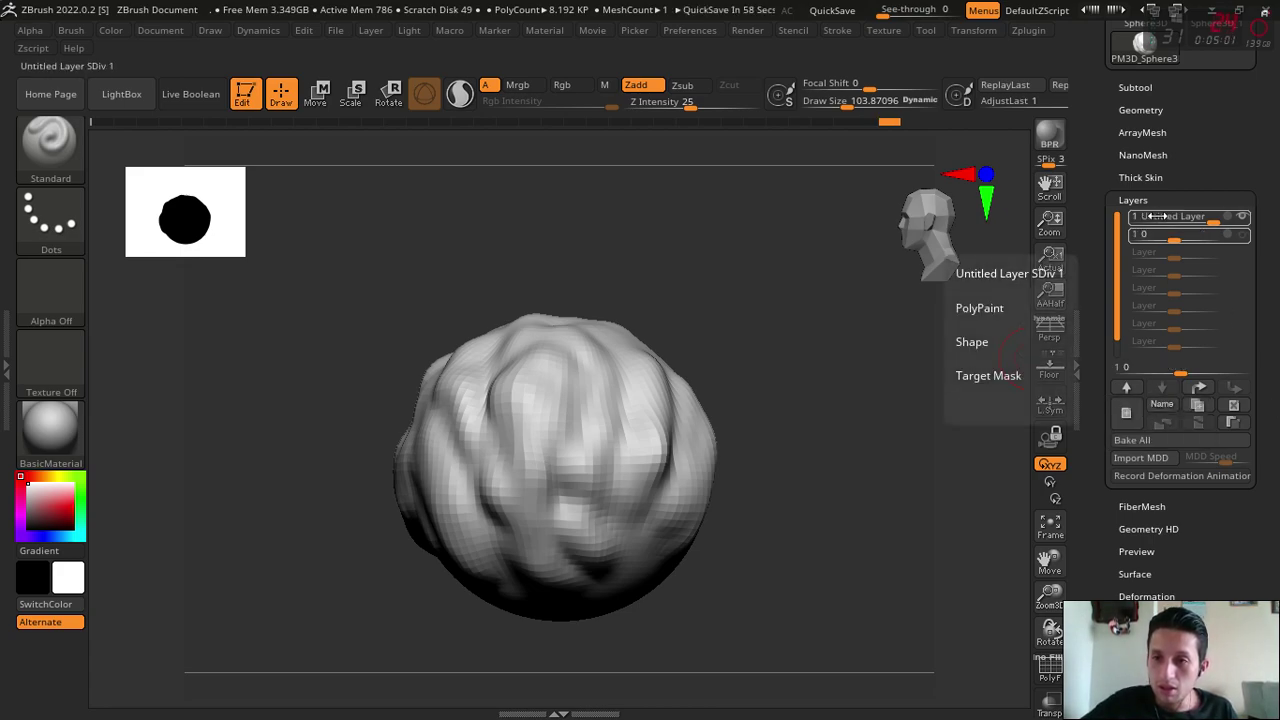
left_click(1161, 404)
type("0")
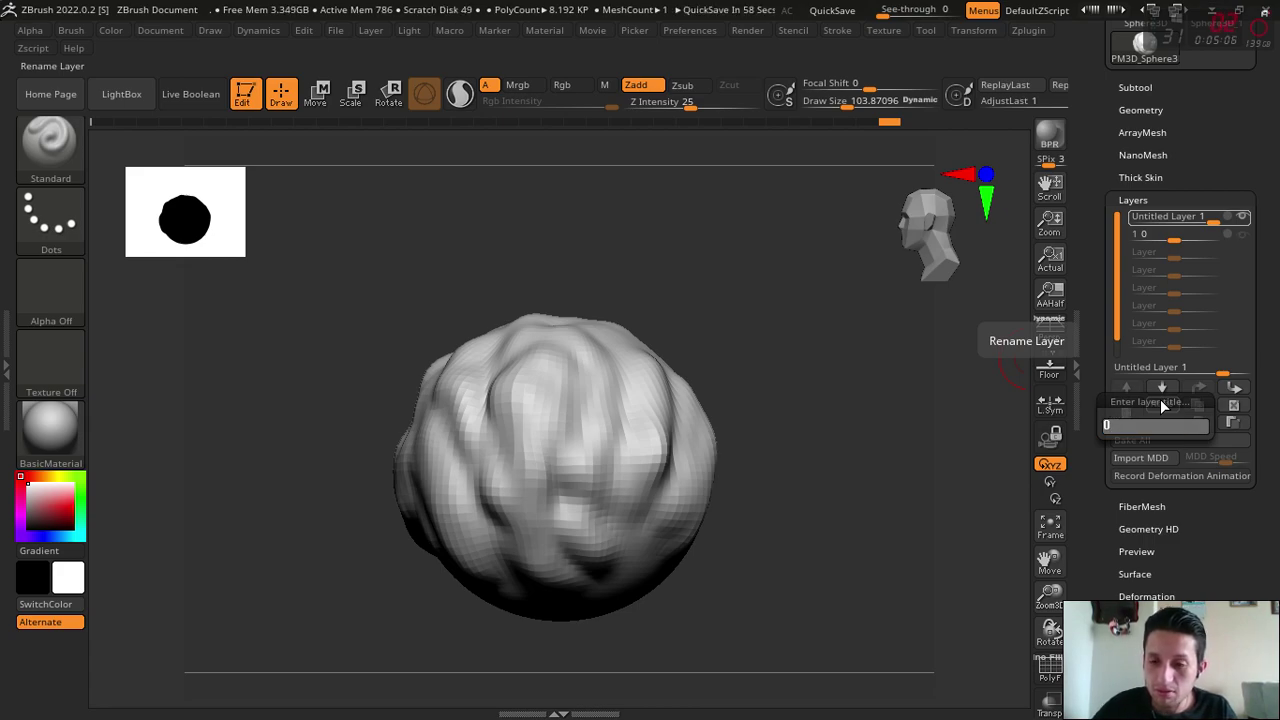
type(" 1")
key("Return")
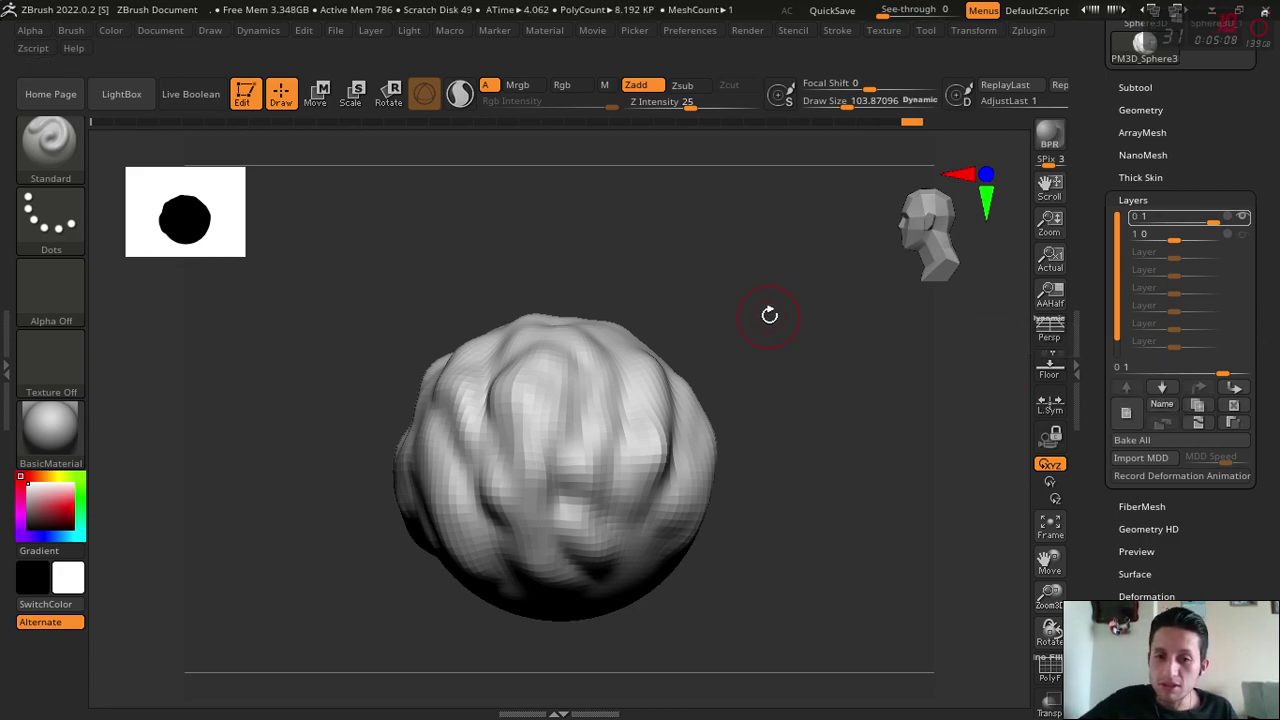
- Turn on recording for the second sculpt layer
mouse_move(769, 315)
left_mouse_down()
mouse_move(814, 346)
mouse_move(978, 343)
left_mouse_up()
left_click(1176, 234)
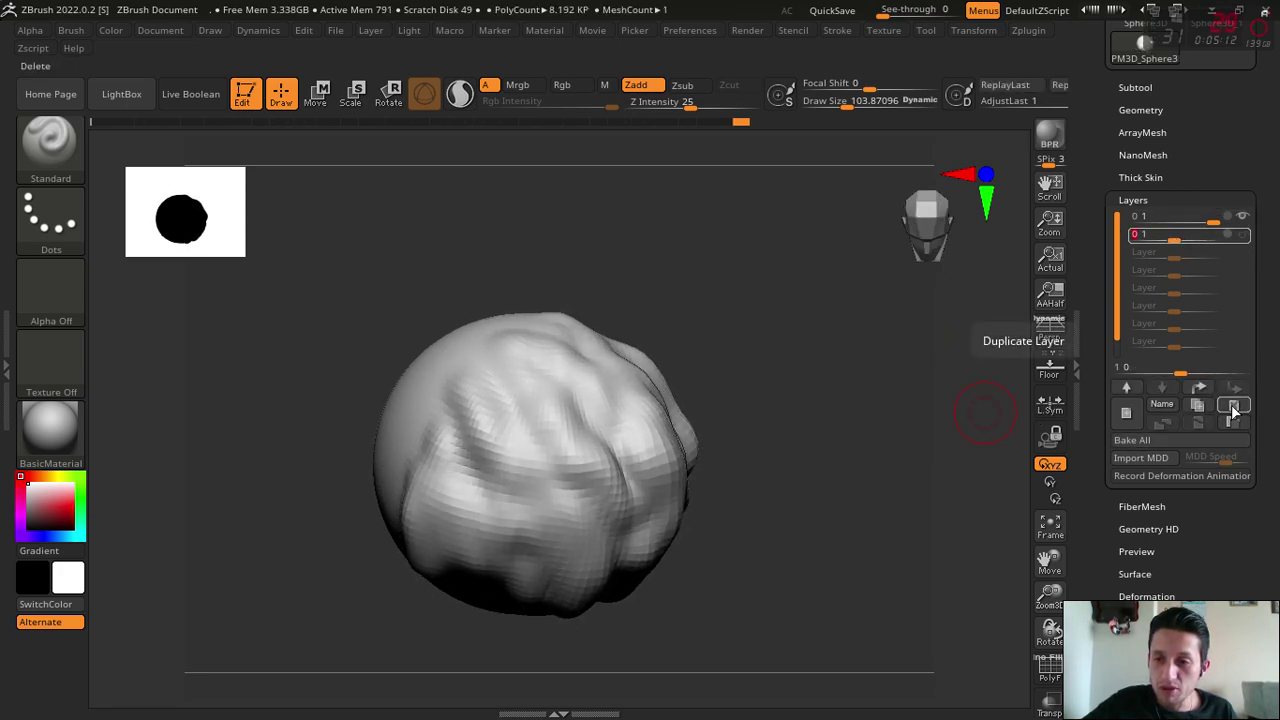
left_click_drag(814, 408, 869, 320)
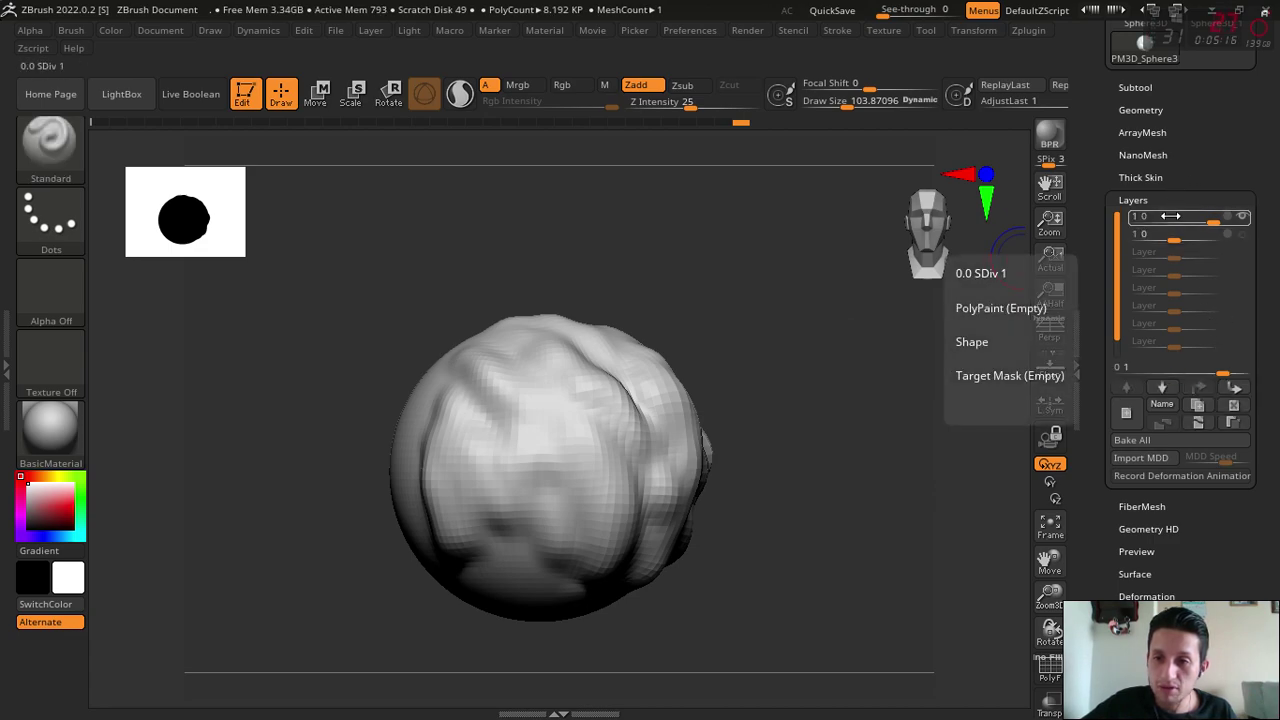
- Delete the second layer and slightly lower the remaining layer's strength
left_click(1243, 406)
left_click_drag(800, 418, 790, 412)
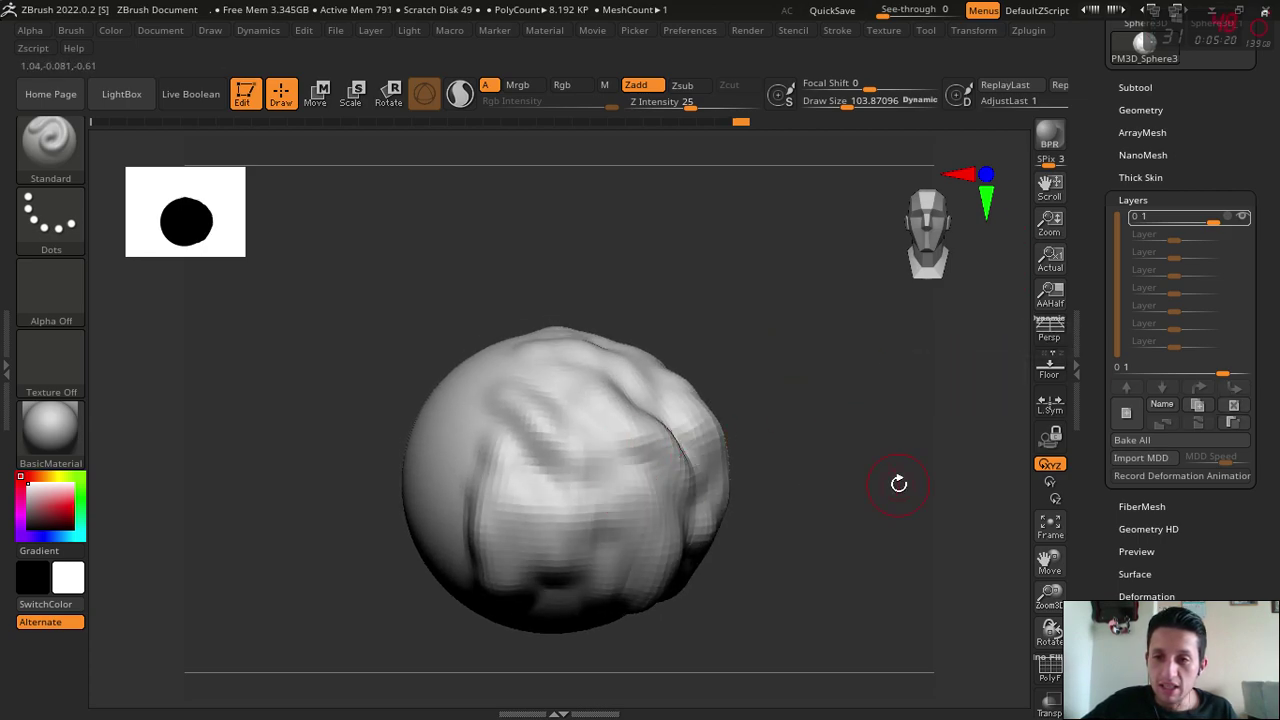
left_click_drag(898, 483, 998, 365)
left_click_drag(1210, 219, 1249, 228)
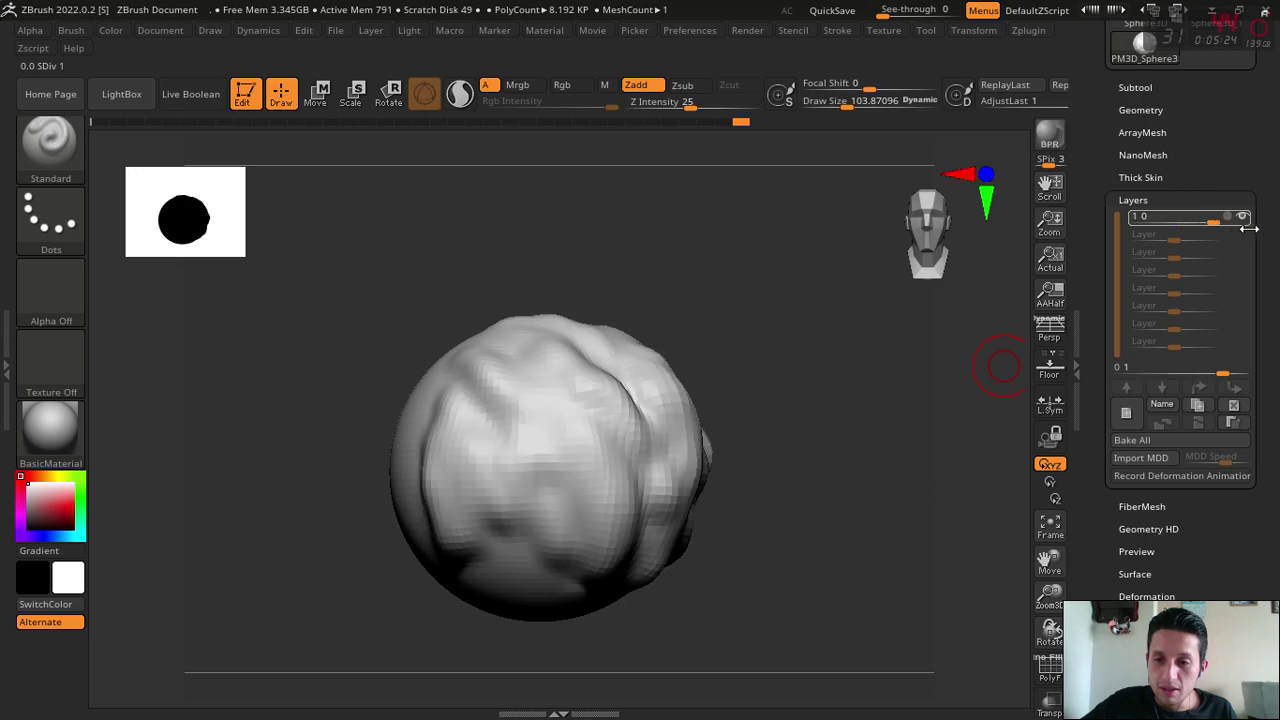
mouse_move(758, 440)
left_mouse_down()
mouse_move(800, 423)
mouse_move(998, 440)
left_mouse_up()
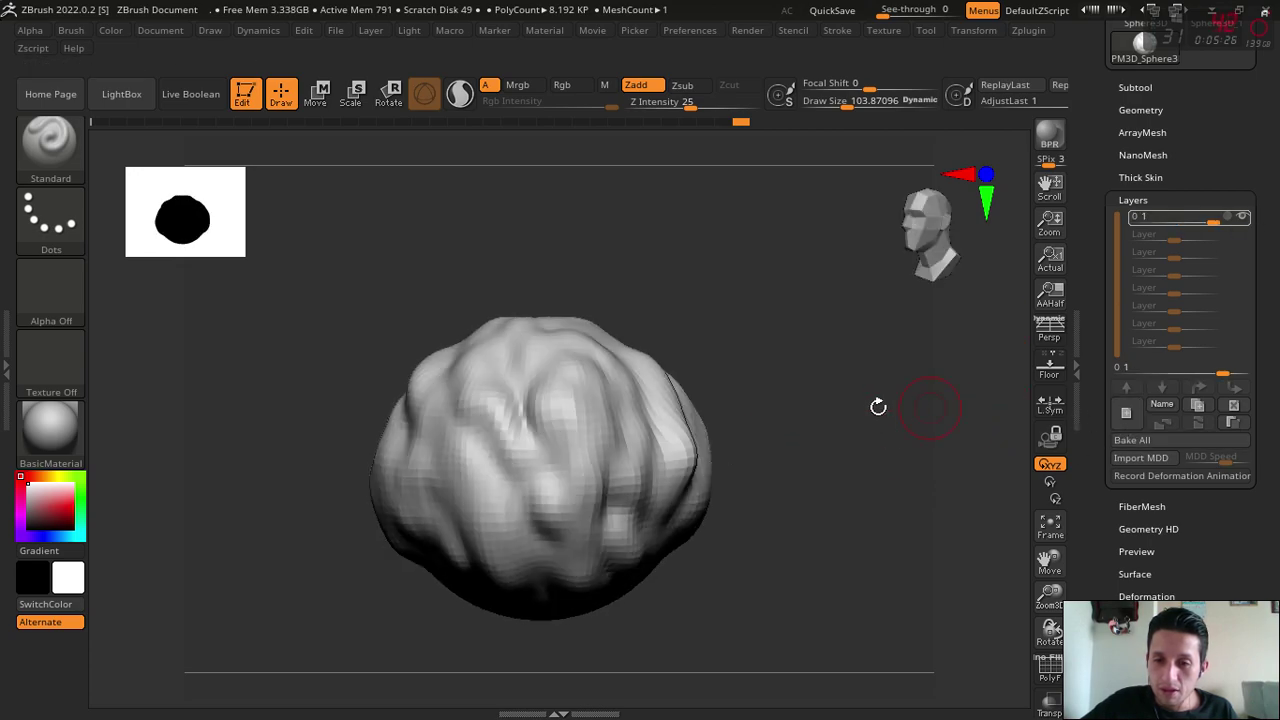
mouse_move(878, 406)
left_mouse_down()
mouse_move(834, 406)
mouse_move(908, 400)
mouse_move(848, 428)
mouse_move(897, 420)
mouse_move(860, 437)
mouse_move(834, 411)
mouse_move(1000, 328)
left_mouse_up()
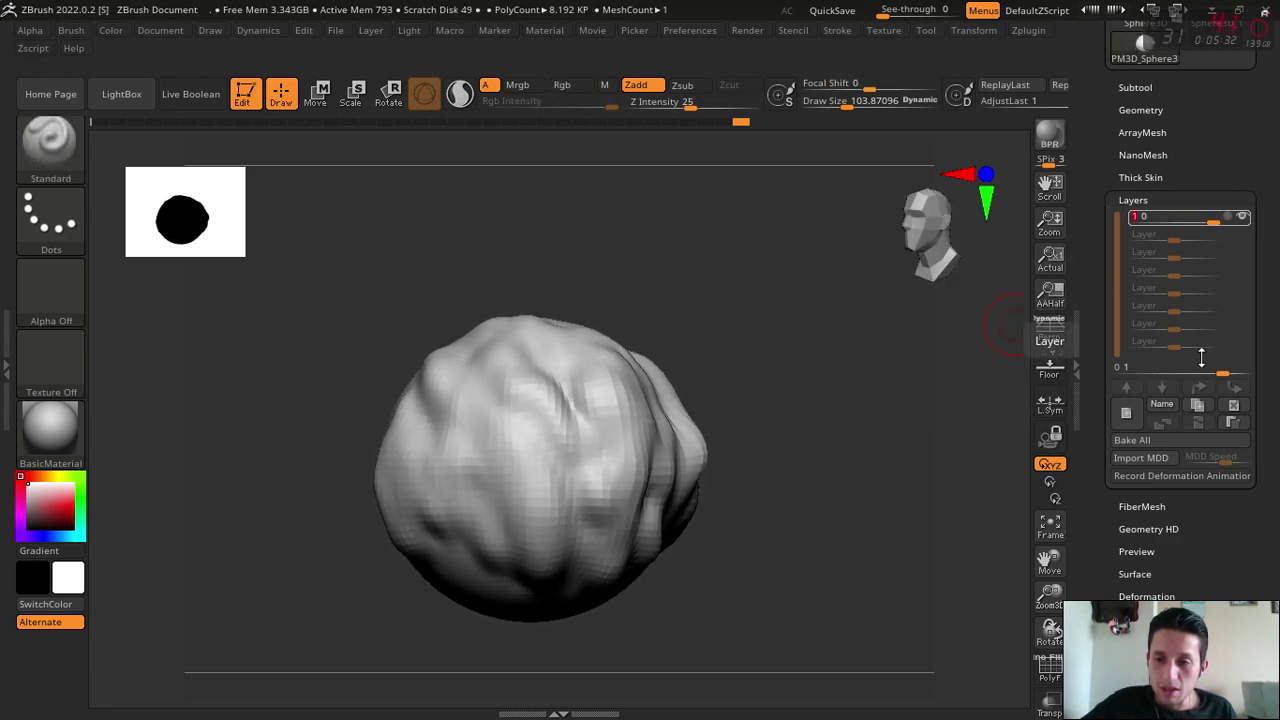
- Add a new sculpt layer and sculpt ridges across the sphere's centre on it
left_click(1126, 412)
left_click_drag(841, 393, 1010, 318)
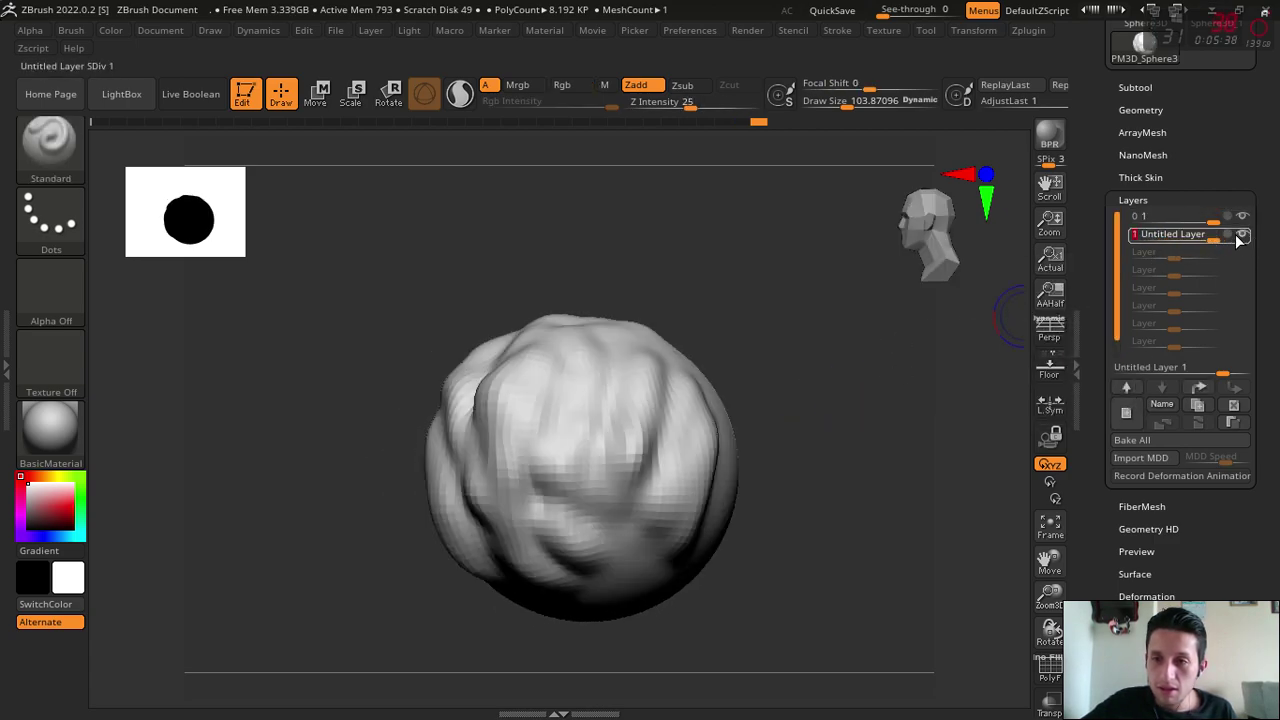
mouse_move(829, 394)
left_mouse_down()
mouse_move(547, 441)
mouse_move(543, 417)
mouse_move(630, 470)
mouse_move(502, 572)
mouse_move(534, 463)
mouse_move(600, 490)
mouse_move(680, 470)
mouse_move(700, 510)
left_mouse_up()
mouse_move(716, 500)
left_mouse_down()
mouse_move(720, 484)
mouse_move(617, 466)
mouse_move(690, 586)
mouse_move(700, 560)
left_mouse_up()
left_click_drag(860, 412, 898, 438)
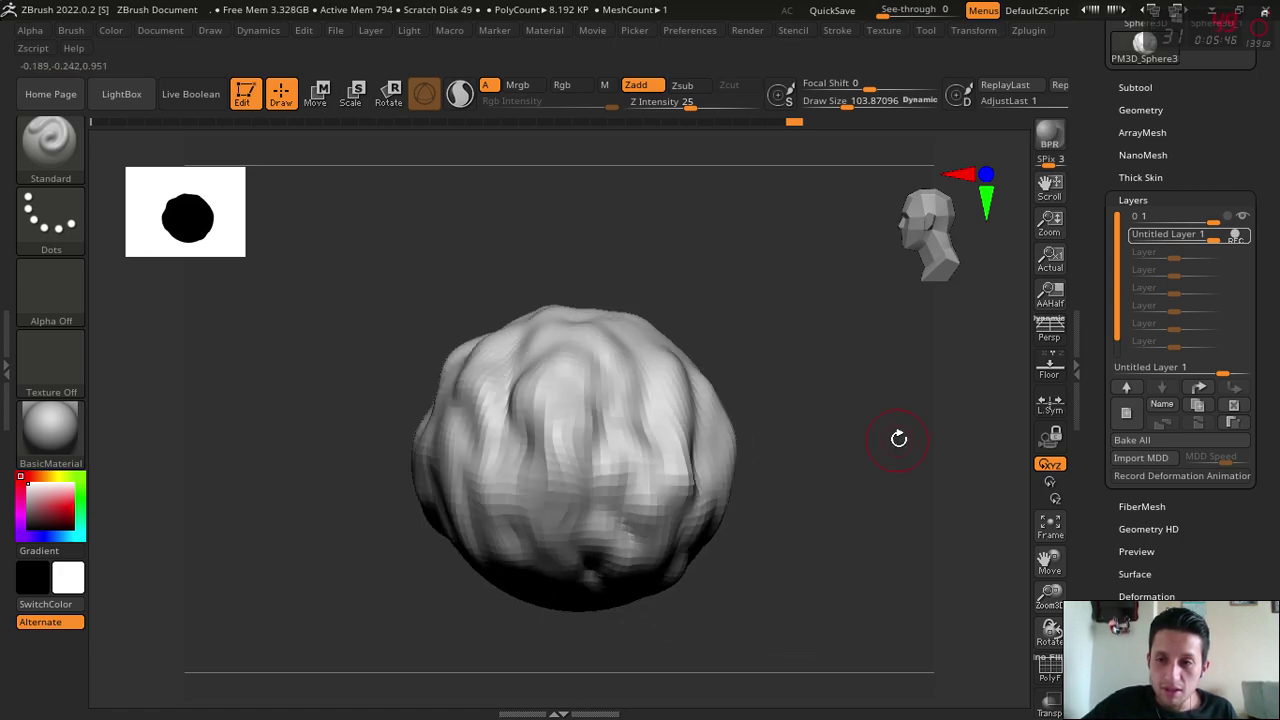
- Try the new layer at strength -1, then set it back to 0
mouse_move(1214, 240)
left_mouse_down()
mouse_move(1104, 240)
mouse_move(1178, 236)
left_mouse_up()
left_click_drag(771, 537, 542, 380)
left_click_drag(882, 520, 566, 423)
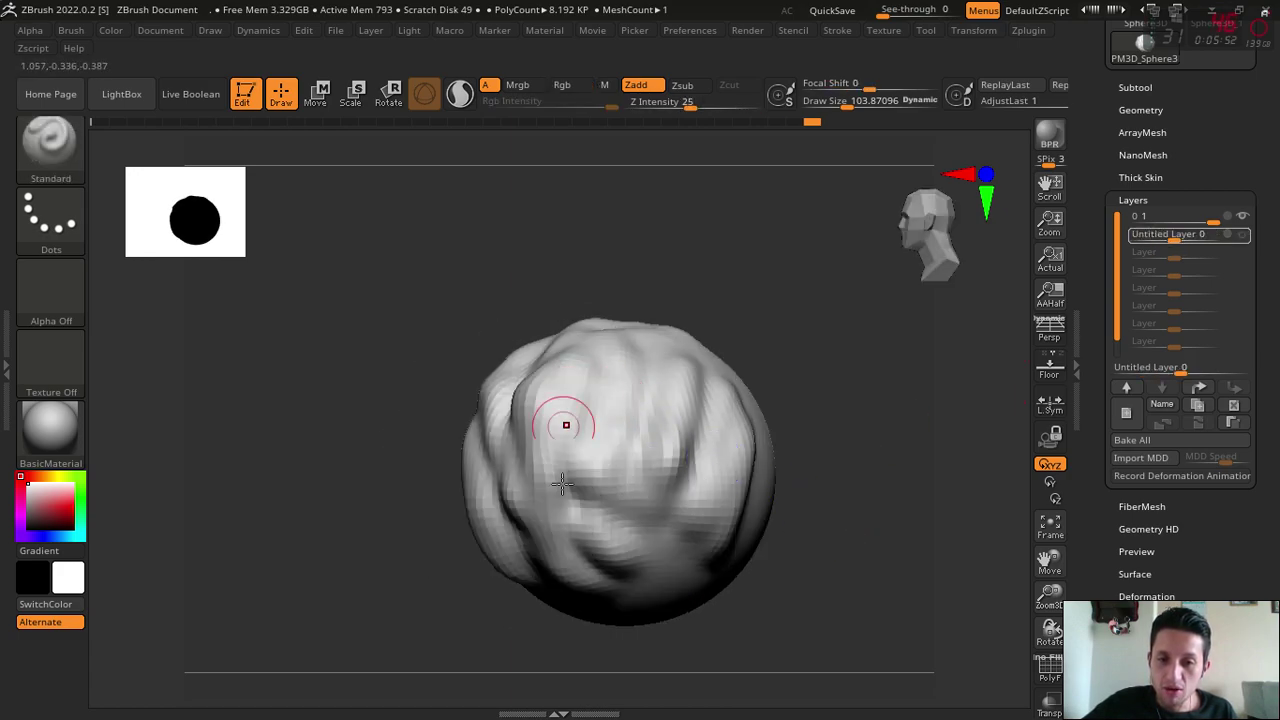
left_click_drag(859, 536, 988, 425)
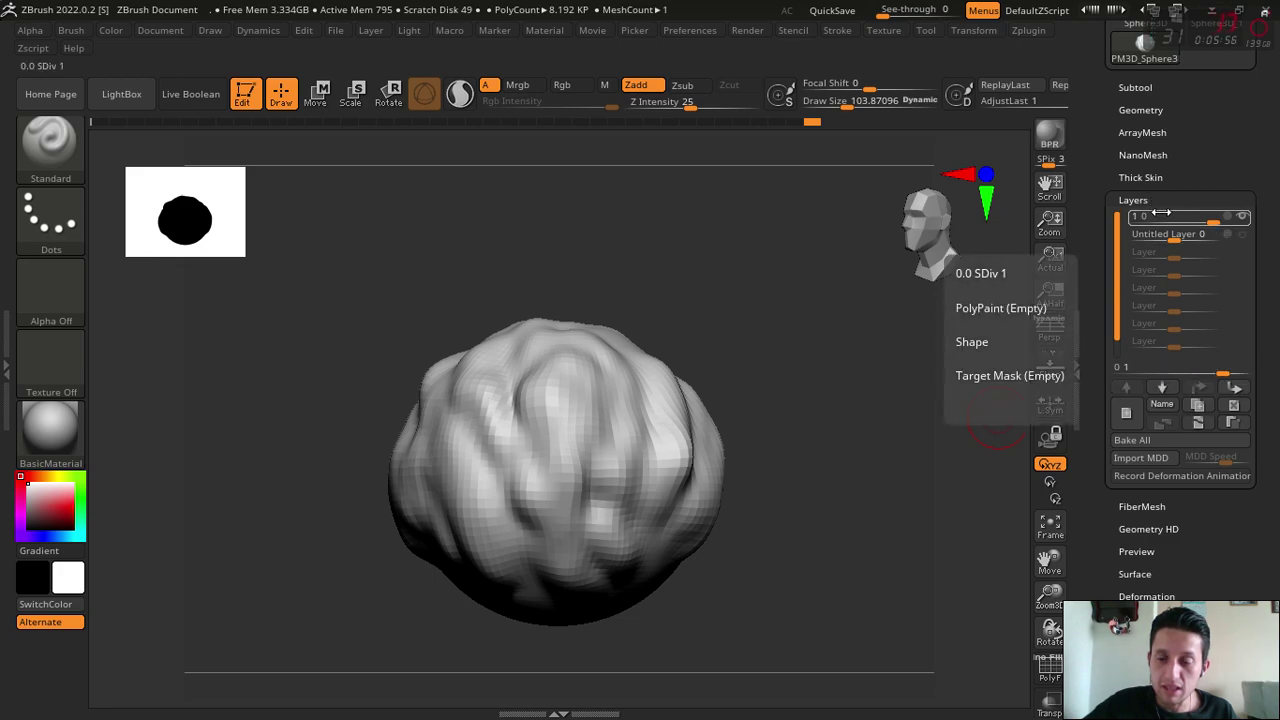
- Select Untitled Layer 0 and raise its strength to 1 to show its detail
left_click(1168, 233)
mouse_move(1000, 400)
left_mouse_down()
mouse_move(846, 480)
mouse_move(1163, 312)
left_mouse_up()
mouse_move(960, 380)
left_mouse_down()
mouse_move(815, 435)
mouse_move(836, 408)
left_mouse_up()
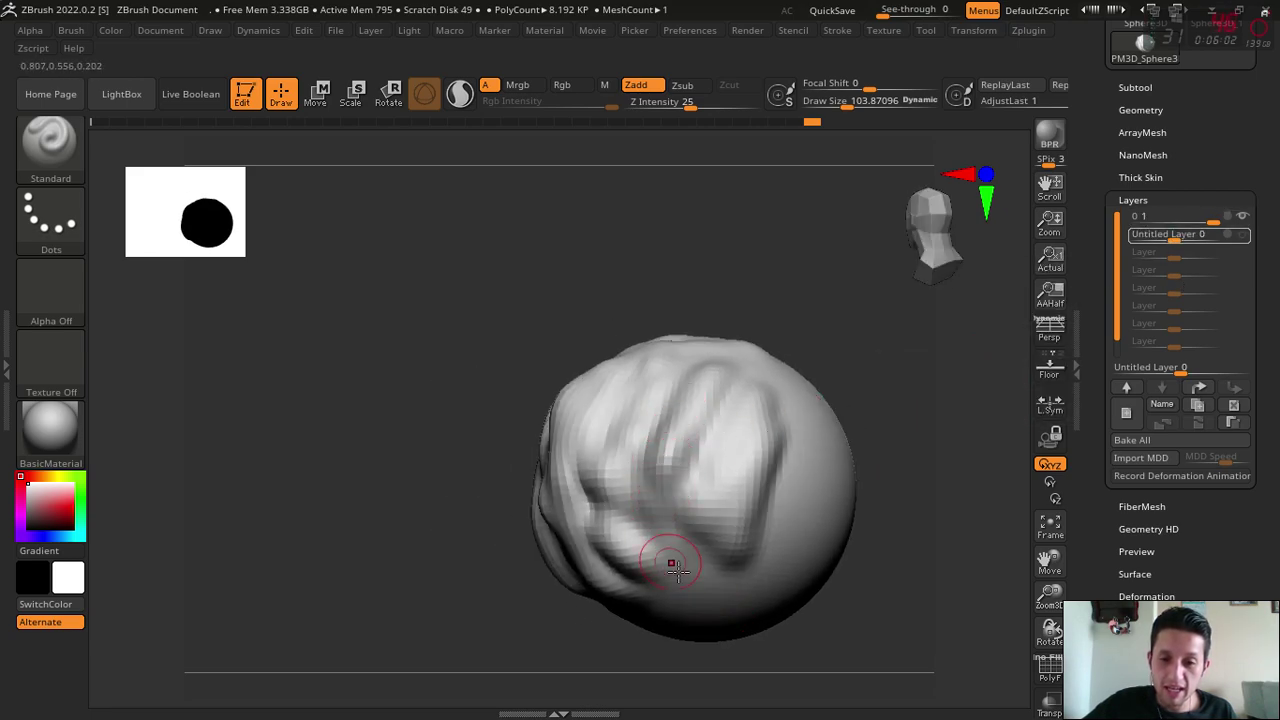
left_click_drag(887, 452, 985, 425)
mouse_move(1178, 239)
left_mouse_down()
mouse_move(1217, 237)
mouse_move(1181, 237)
left_mouse_up()
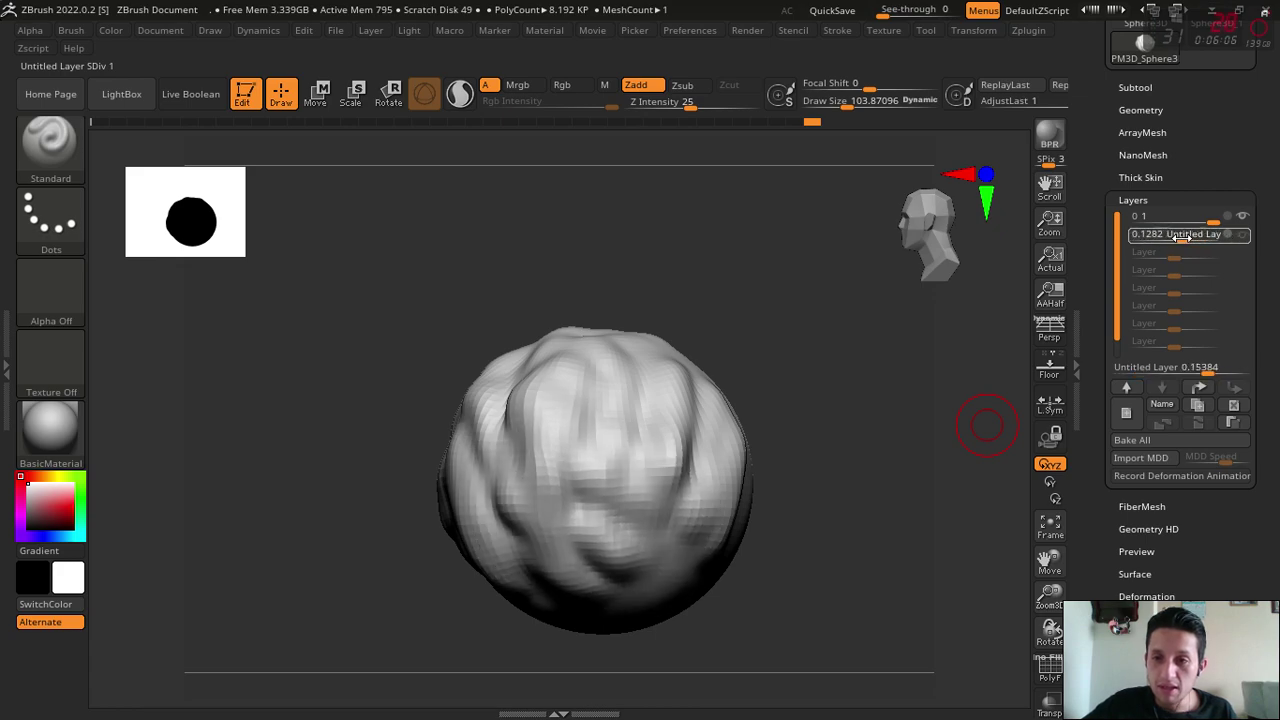
left_click_drag(971, 471, 886, 449)
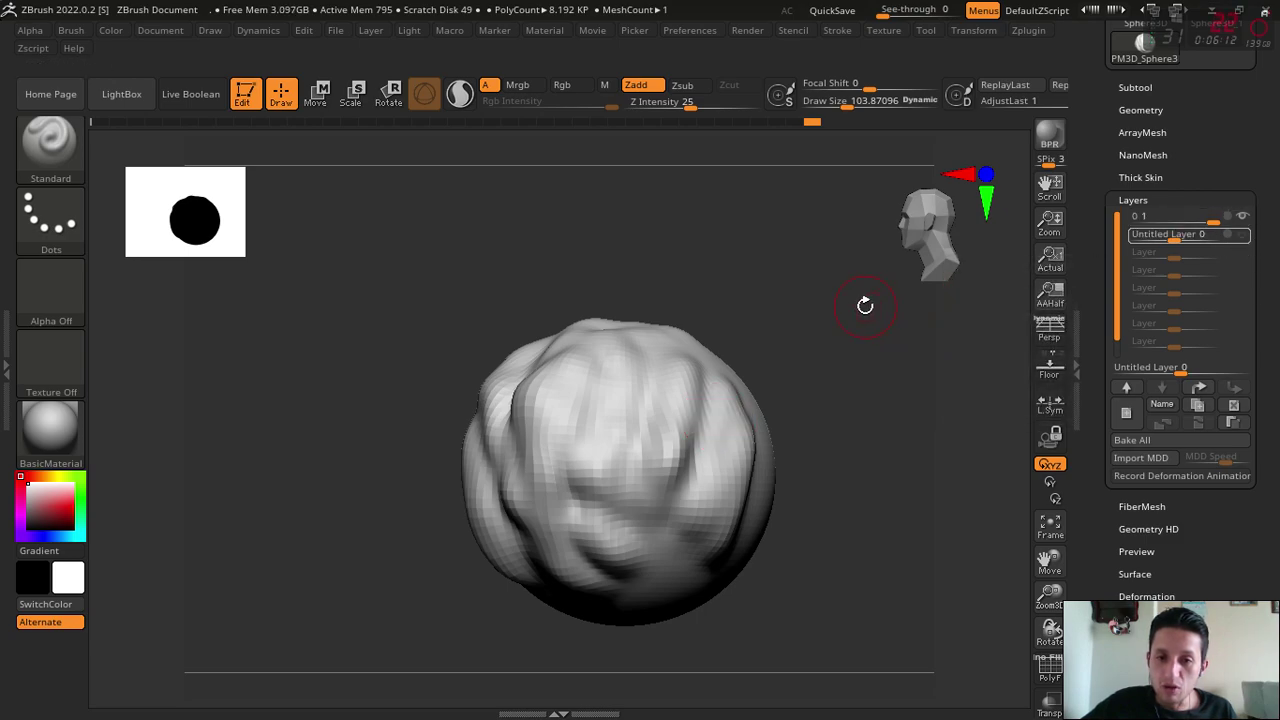
left_click_drag(866, 303, 617, 347)
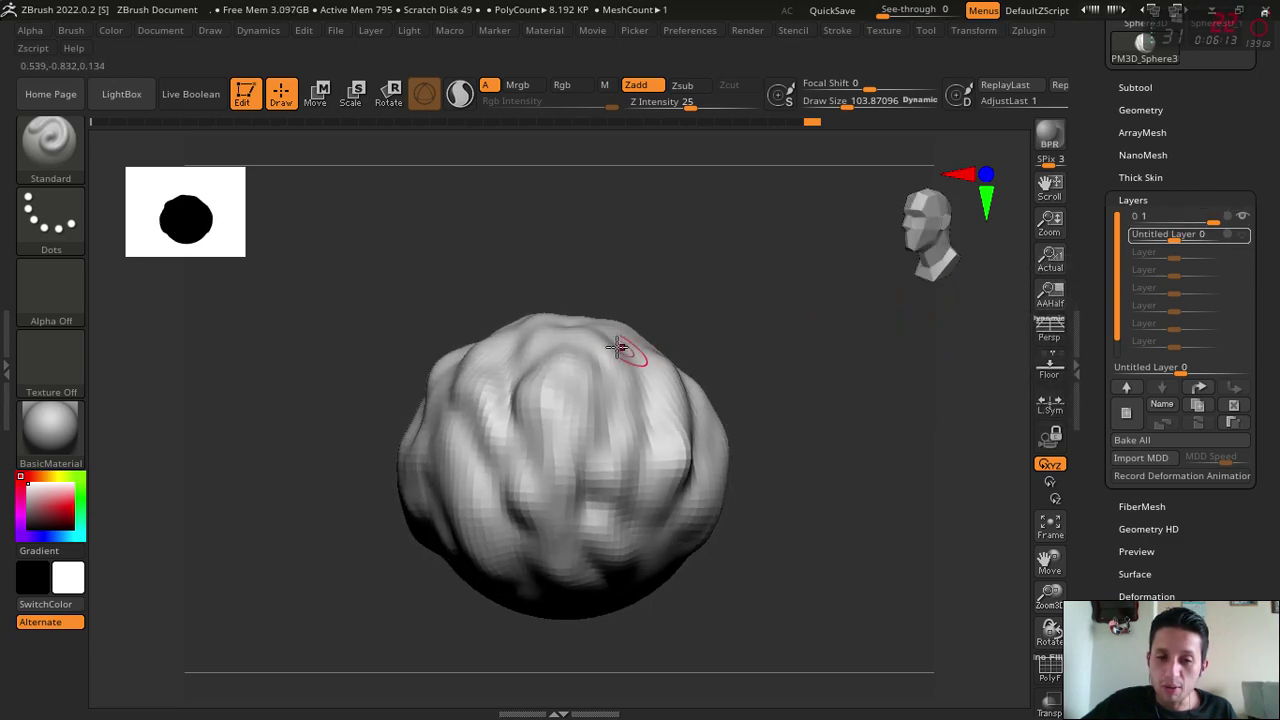
- Toggle the sculpt layer's visibility to compare, leaving the sphere smooth
left_click(1243, 218)
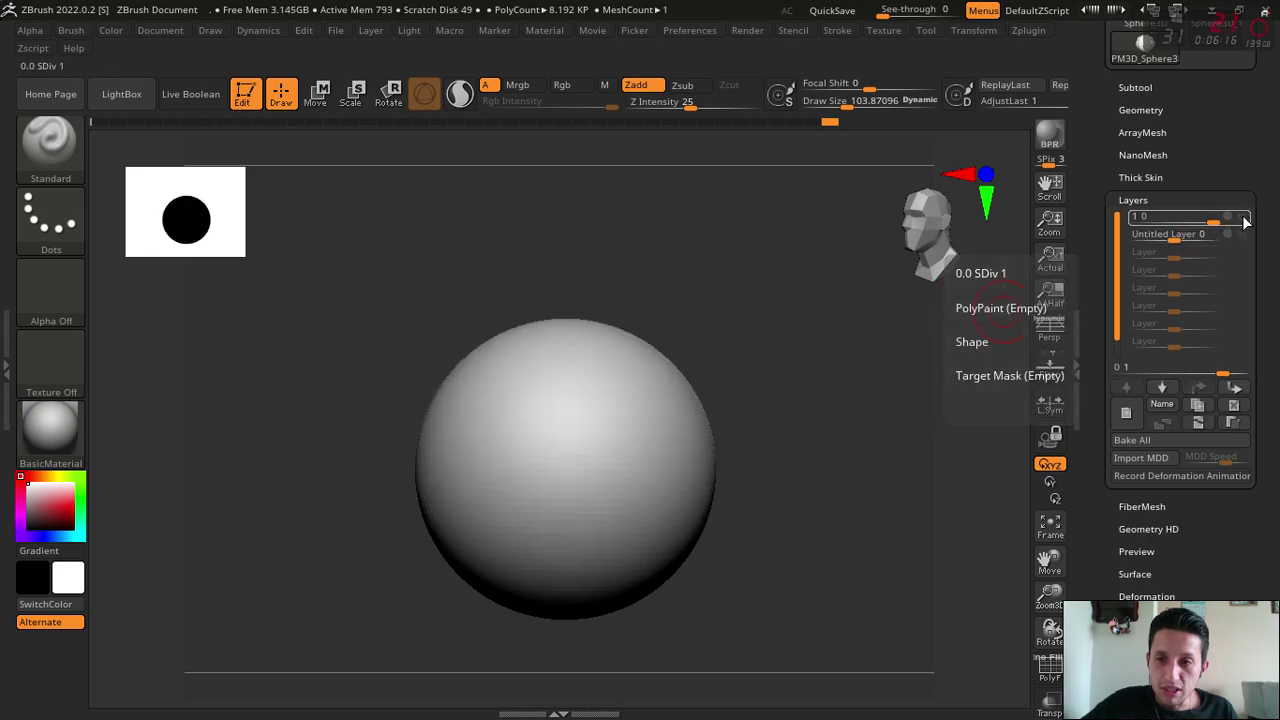
left_click(1244, 219)
left_click(1243, 218)
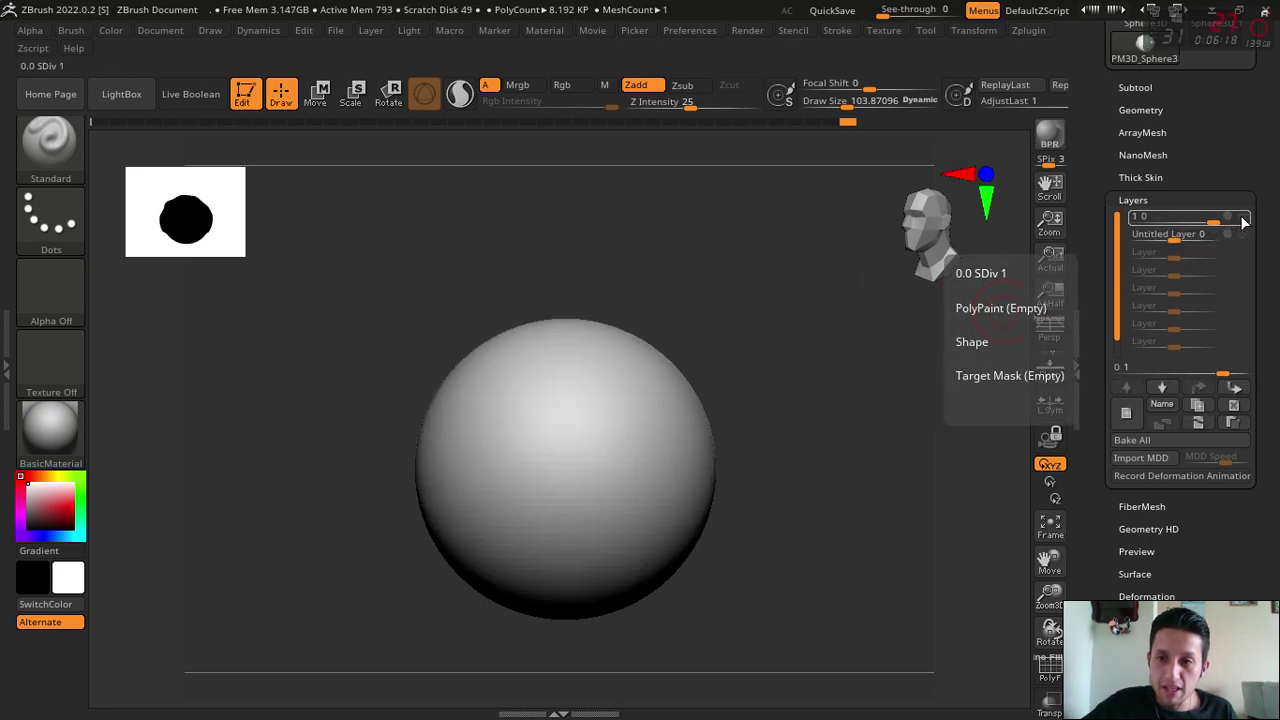
- Turn the sculpt layer back on and make Untitled Layer 0 the active layer
left_click_drag(843, 349, 475, 367)
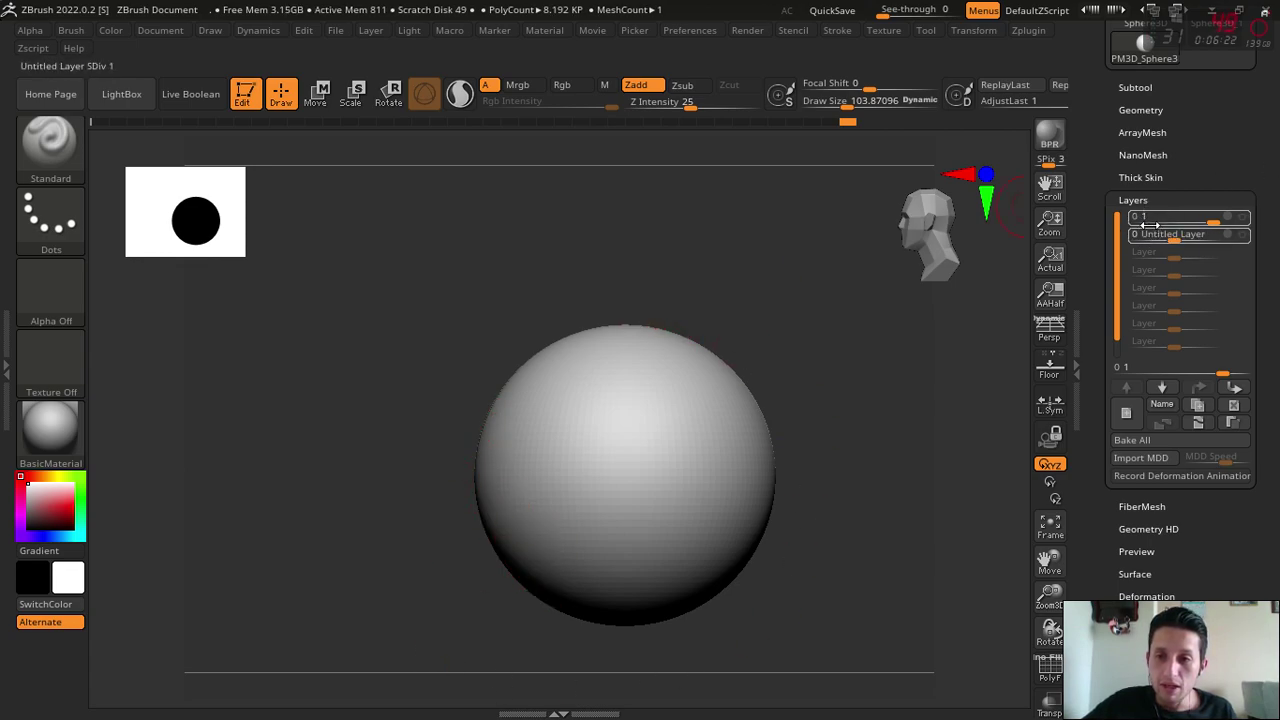
mouse_move(810, 399)
left_mouse_down()
mouse_move(894, 380)
mouse_move(829, 420)
mouse_move(794, 421)
mouse_move(829, 391)
mouse_move(771, 400)
mouse_move(614, 371)
mouse_move(973, 521)
left_mouse_up()
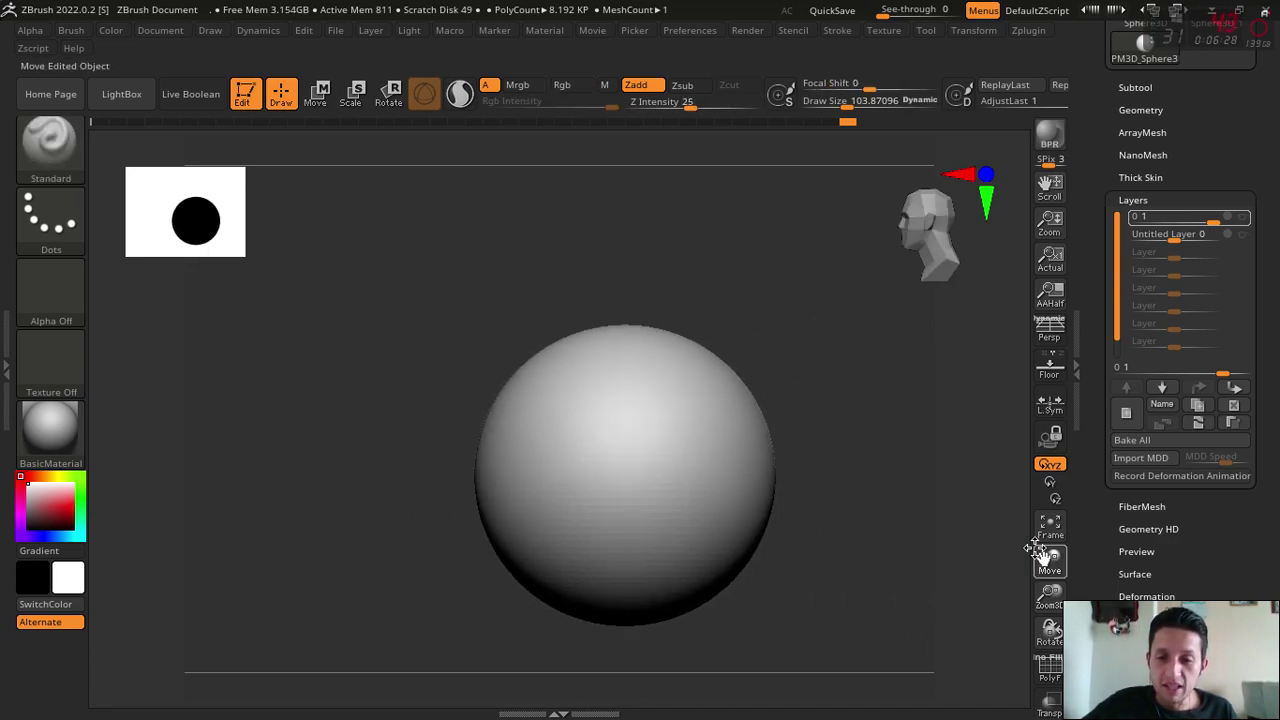
left_click_drag(1037, 548, 791, 480)
left_click(1242, 217)
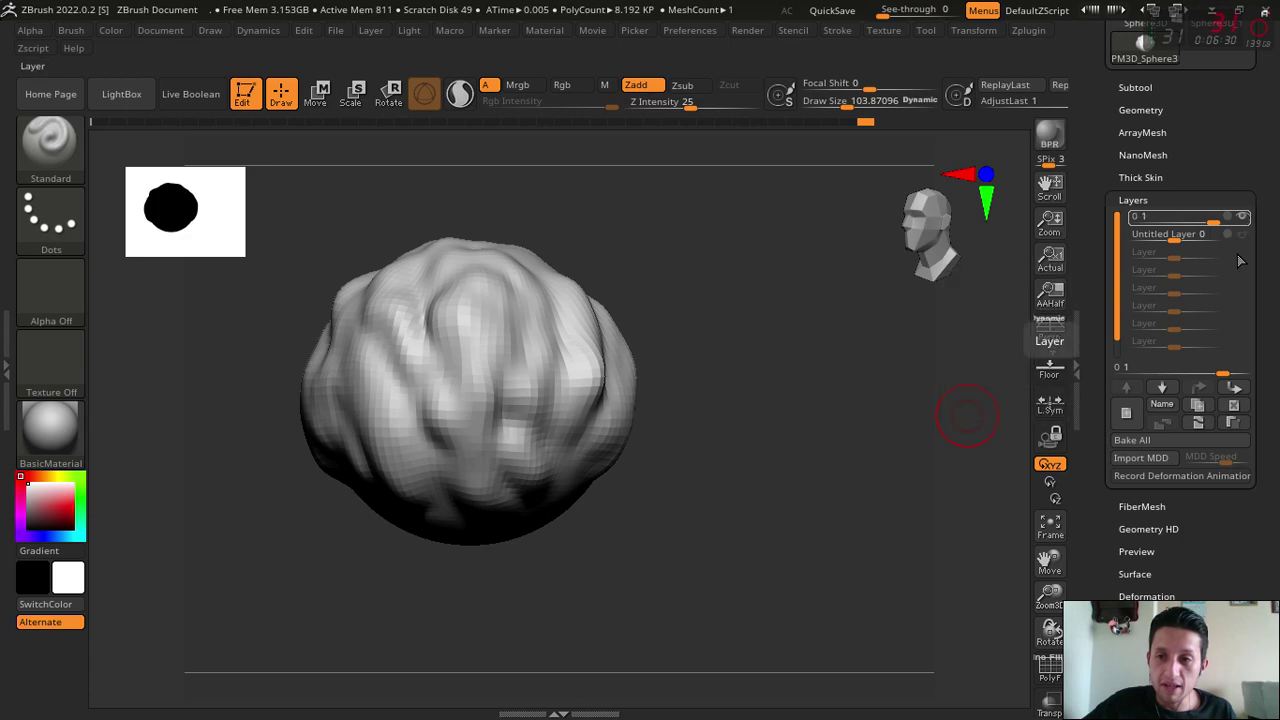
left_click(1168, 233)
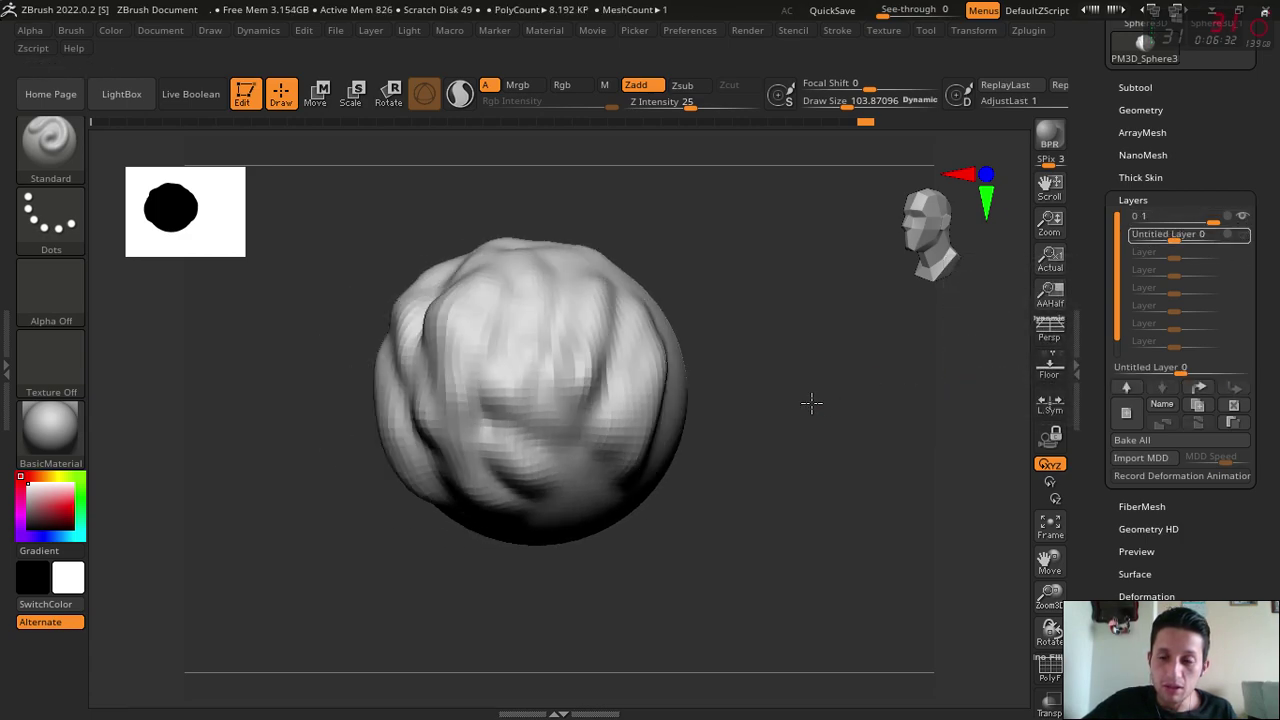
- Set Untitled Layer to full strength 1, toggling it to compare the detail
left_click(1243, 238)
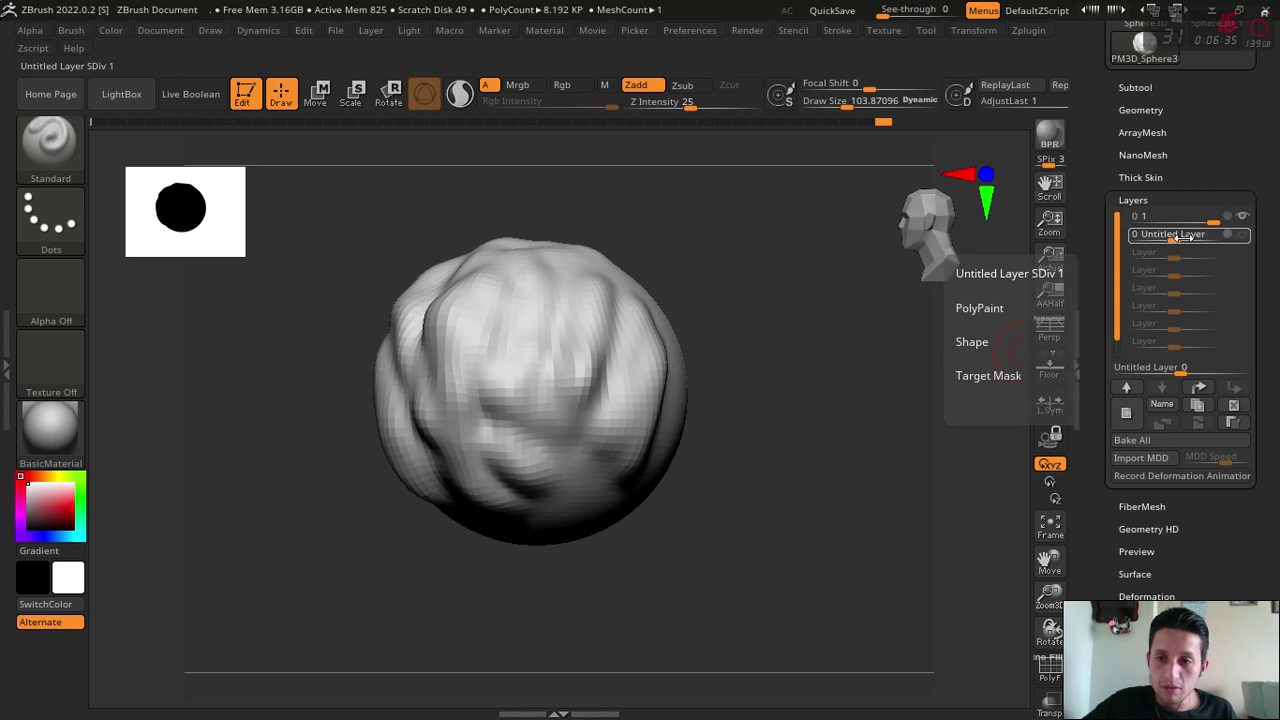
left_click(1243, 235)
left_click_drag(800, 451, 1003, 392)
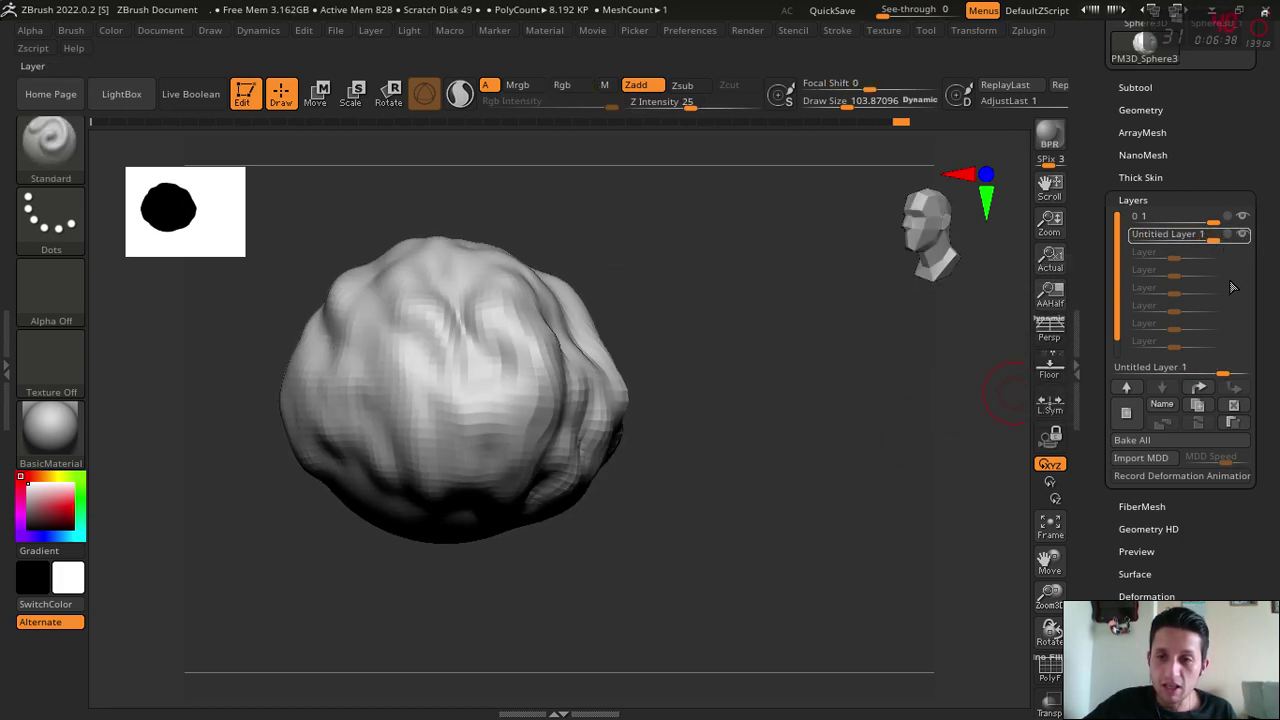
left_click(1243, 235)
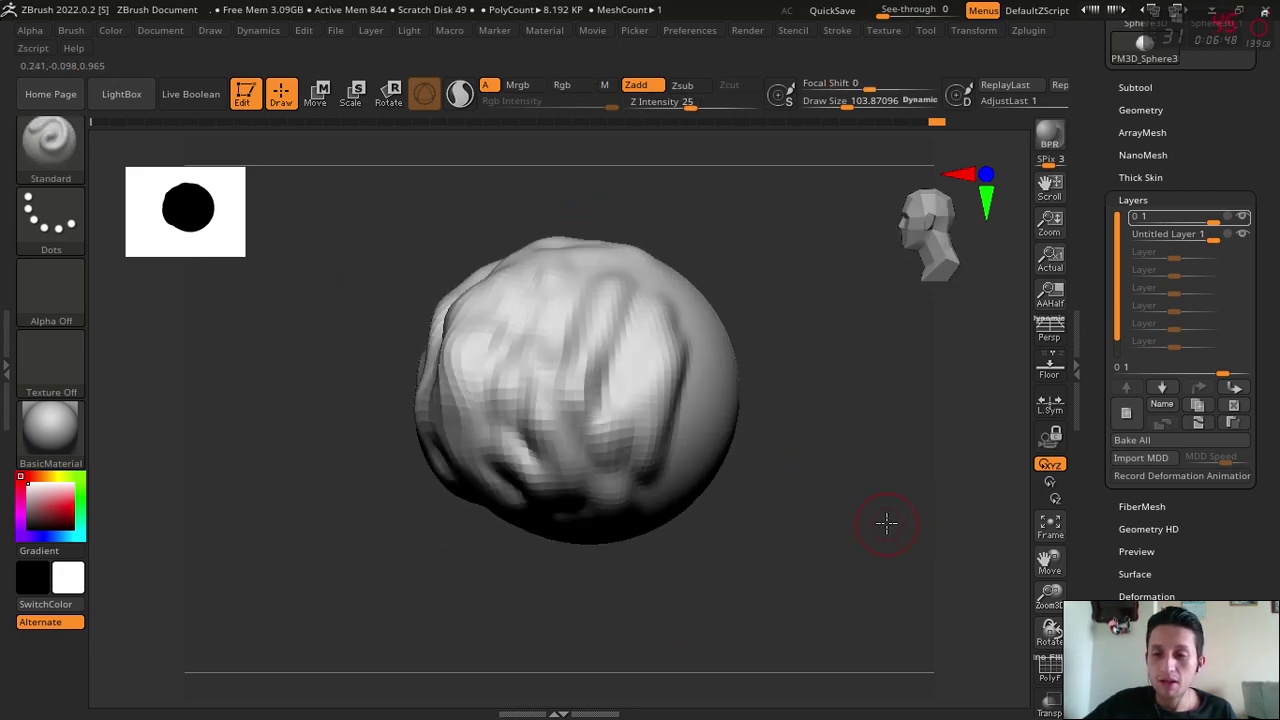
- Bake All layers into the sphere's mesh and inspect the baked surface
left_click(1195, 441)
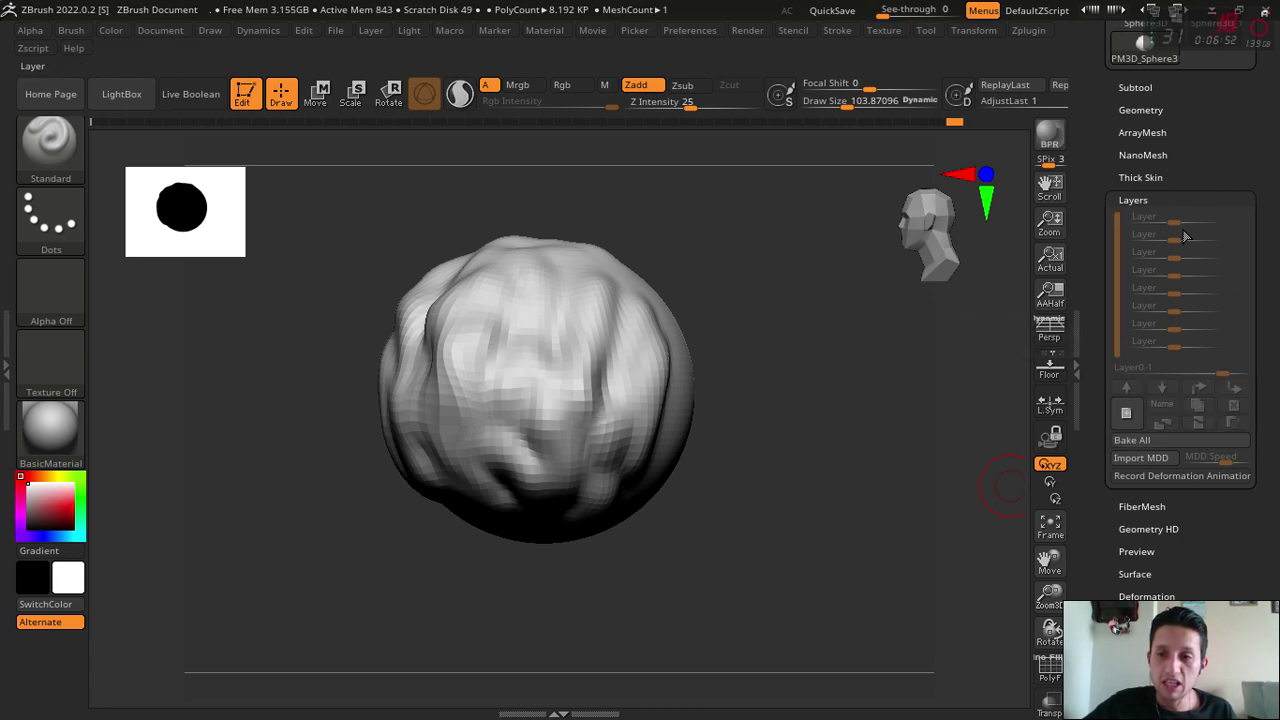
left_click_drag(940, 465, 552, 402)
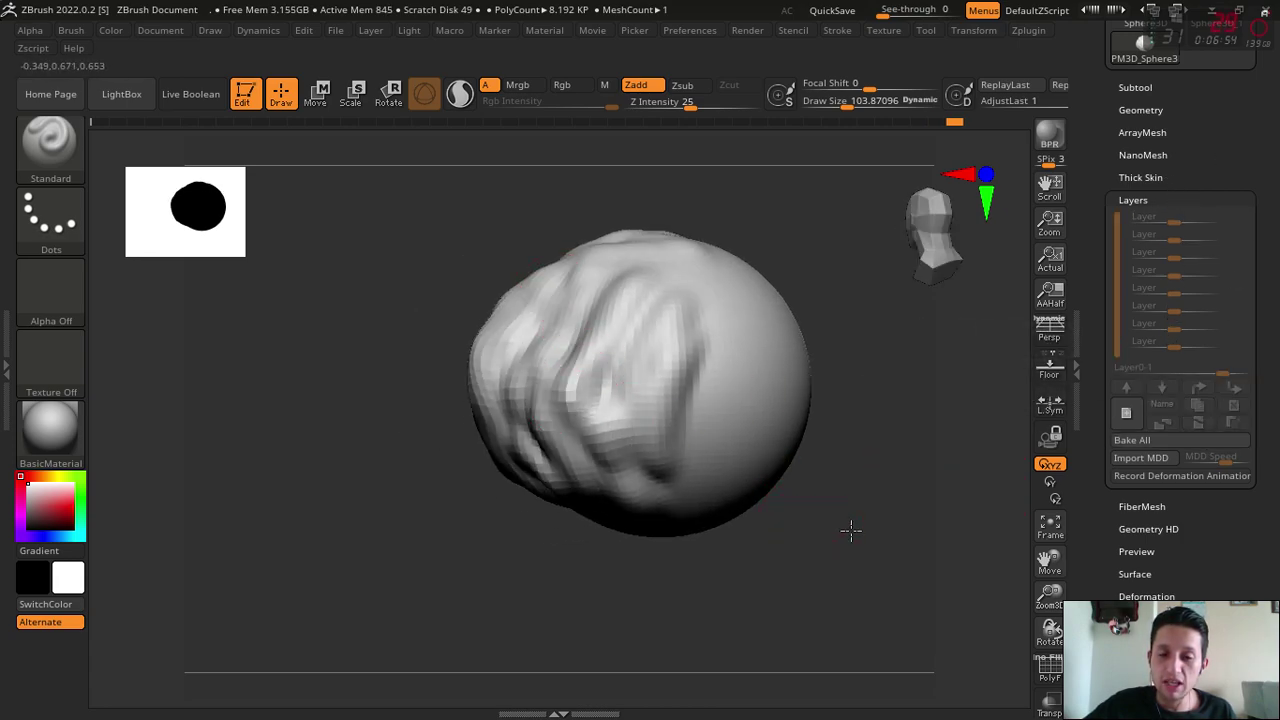
mouse_move(850, 531)
left_mouse_down()
mouse_move(471, 343)
mouse_move(857, 471)
mouse_move(414, 286)
mouse_move(714, 483)
mouse_move(571, 414)
mouse_move(770, 501)
left_mouse_up()
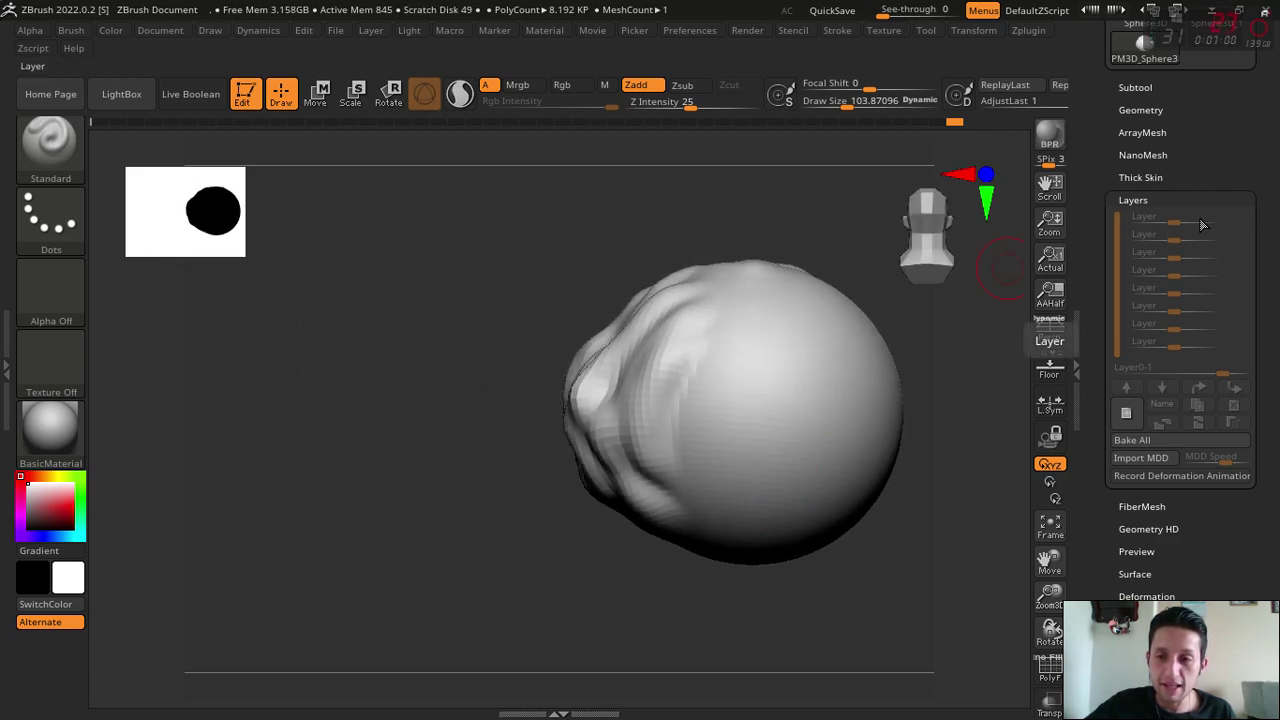
- Create a new sculpt layer and sculpt folds across the sphere's centre and right side
left_click_drag(571, 251, 1010, 372)
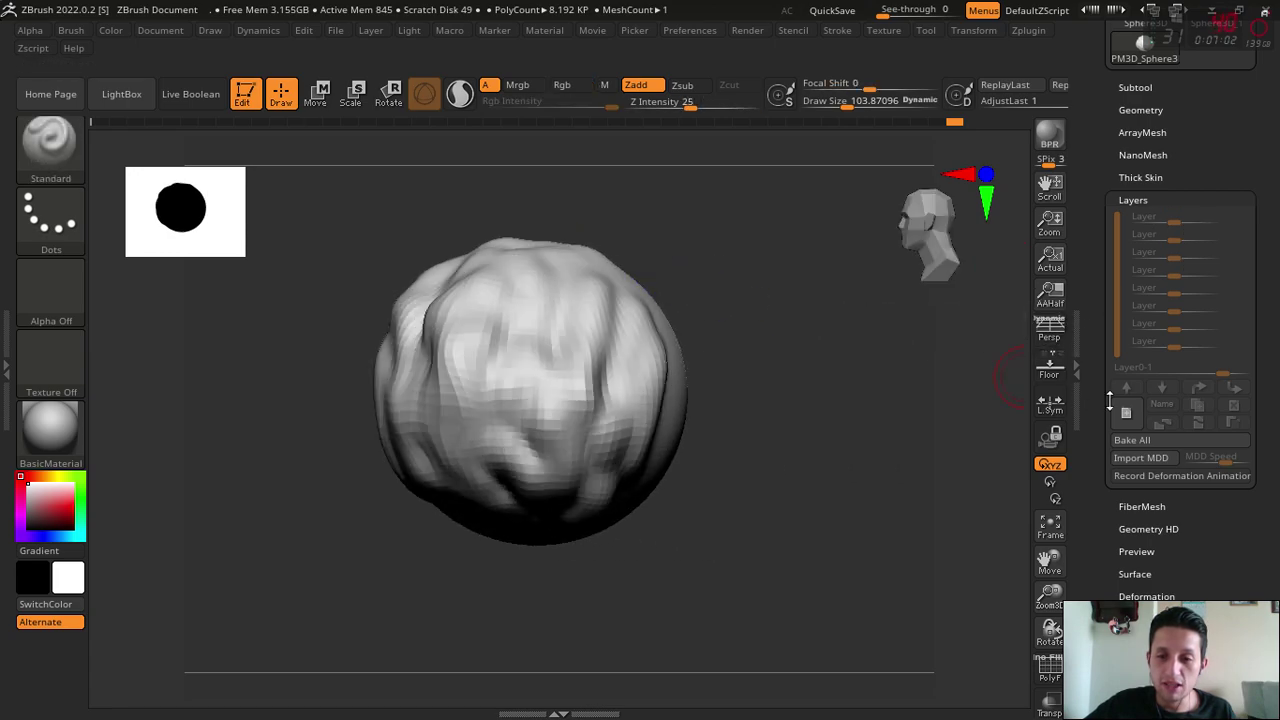
left_click(1127, 413)
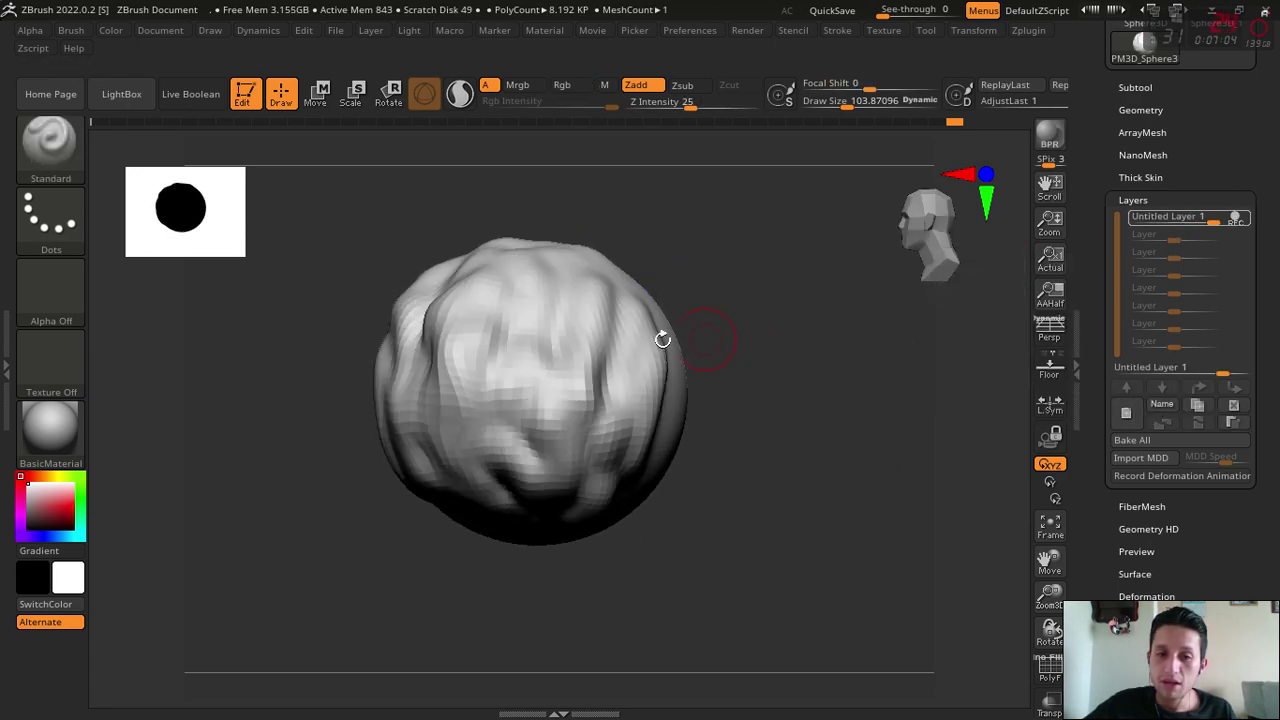
mouse_move(560, 393)
left_mouse_down()
mouse_move(489, 317)
mouse_move(530, 396)
left_mouse_up()
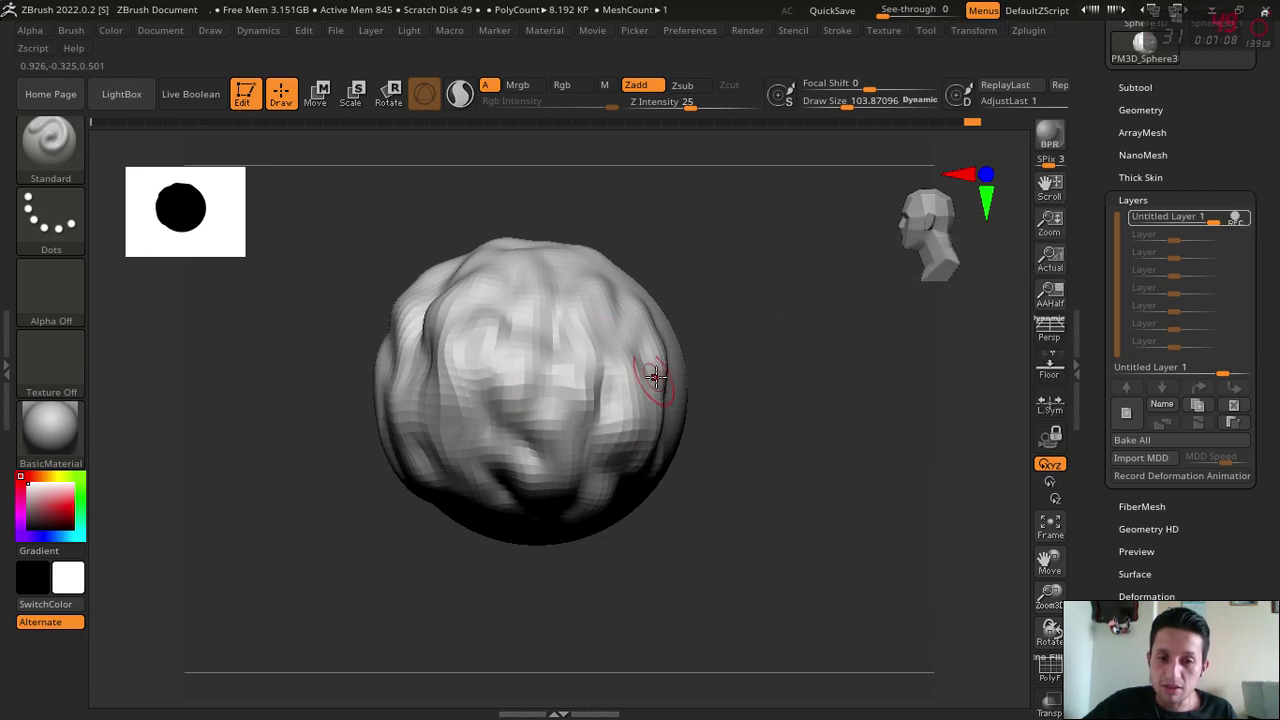
right_click_drag(643, 371, 676, 418)
mouse_move(676, 418)
left_mouse_down()
mouse_move(700, 491)
mouse_move(755, 458)
left_mouse_up()
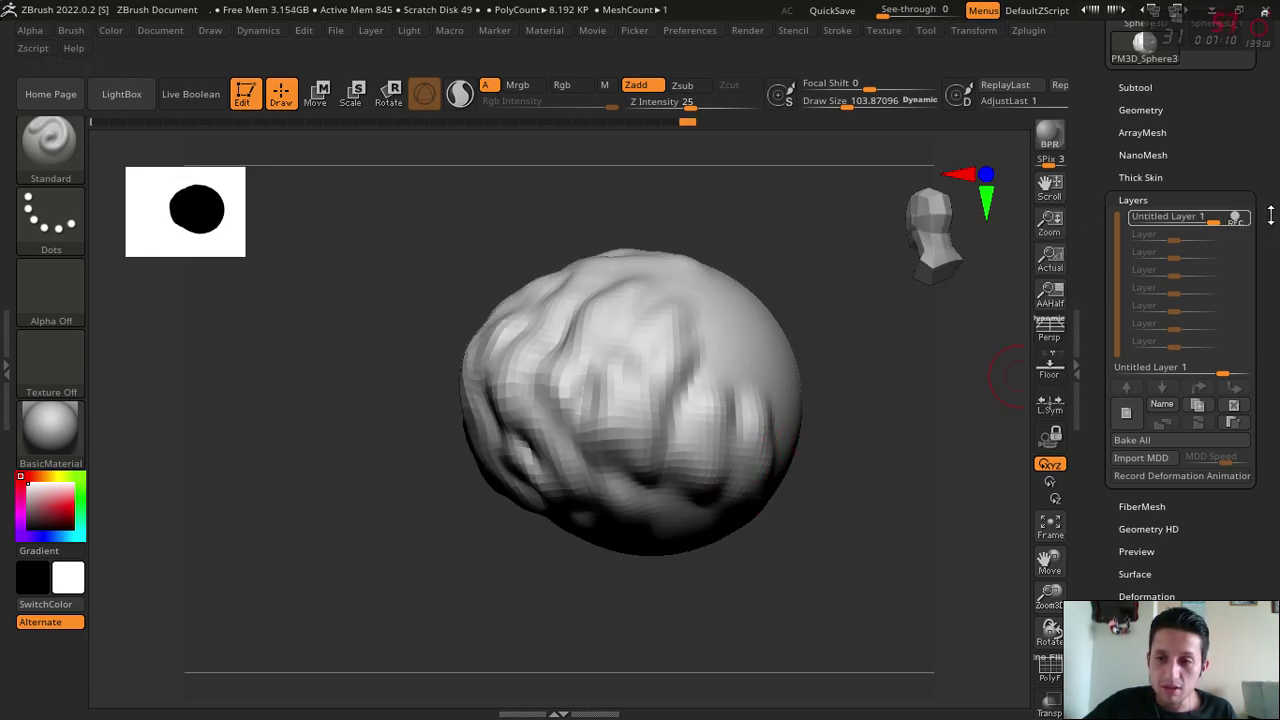
- Set the new layer's strength to -0.10256 and attempt another sculpt stroke
left_click_drag(1213, 218, 1174, 221)
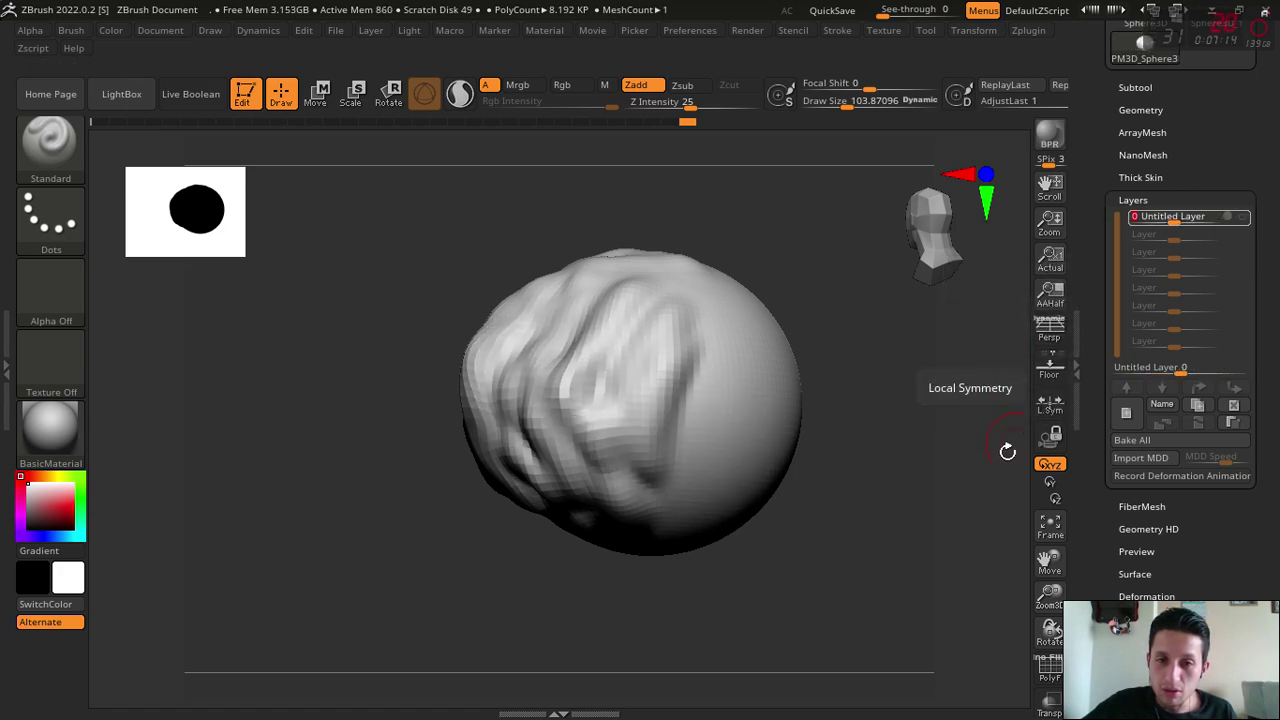
mouse_move(1007, 451)
left_mouse_down()
mouse_move(846, 506)
mouse_move(931, 537)
mouse_move(912, 521)
mouse_move(849, 520)
mouse_move(880, 540)
left_mouse_up()
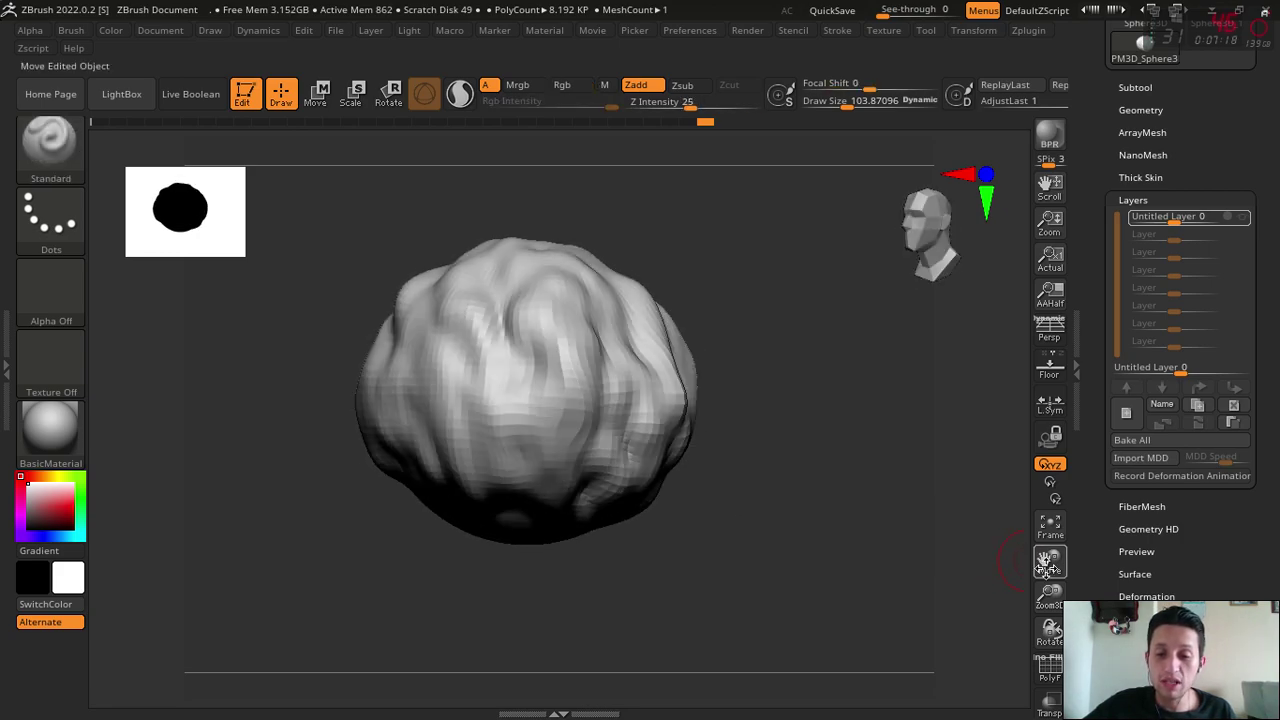
mouse_move(1047, 565)
left_mouse_down()
mouse_move(837, 537)
mouse_move(814, 549)
mouse_move(968, 465)
left_mouse_up()
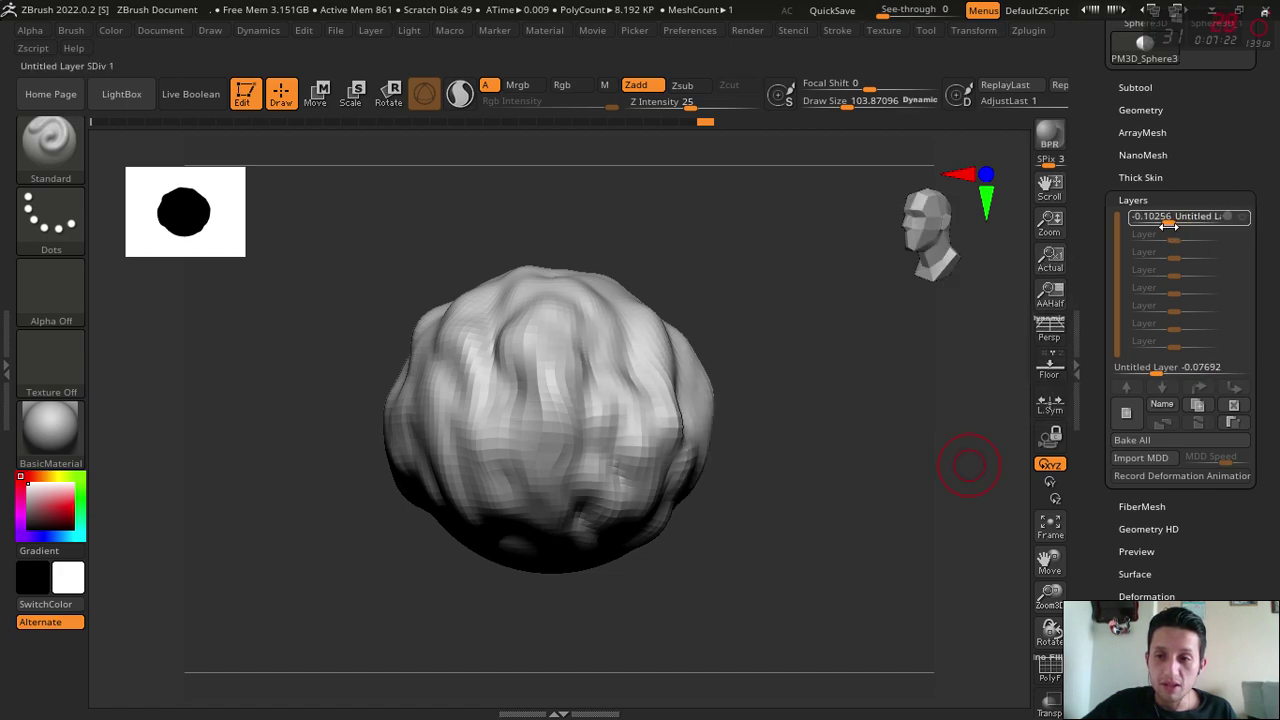
mouse_move(820, 434)
left_mouse_down()
mouse_move(883, 457)
mouse_move(857, 451)
mouse_move(858, 468)
mouse_move(903, 474)
mouse_move(886, 491)
mouse_move(903, 529)
mouse_move(848, 536)
left_mouse_up()
left_click_drag(1040, 563, 775, 526)
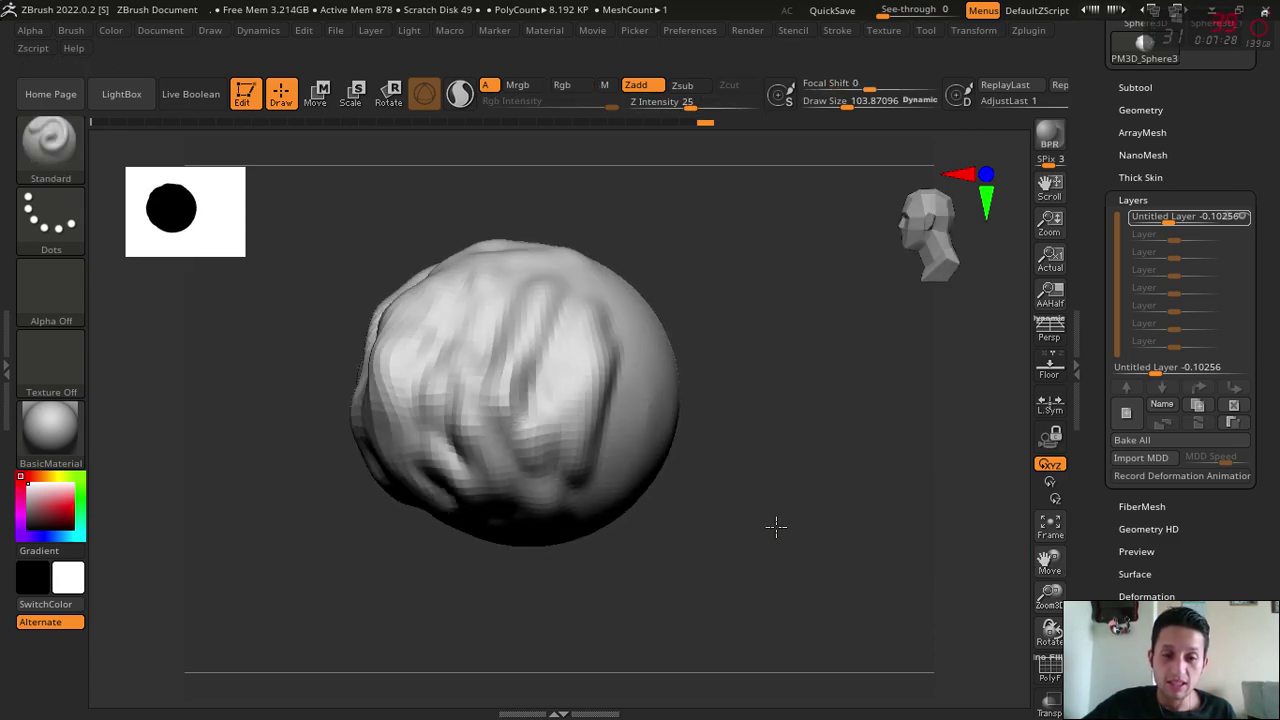
left_click(508, 287)
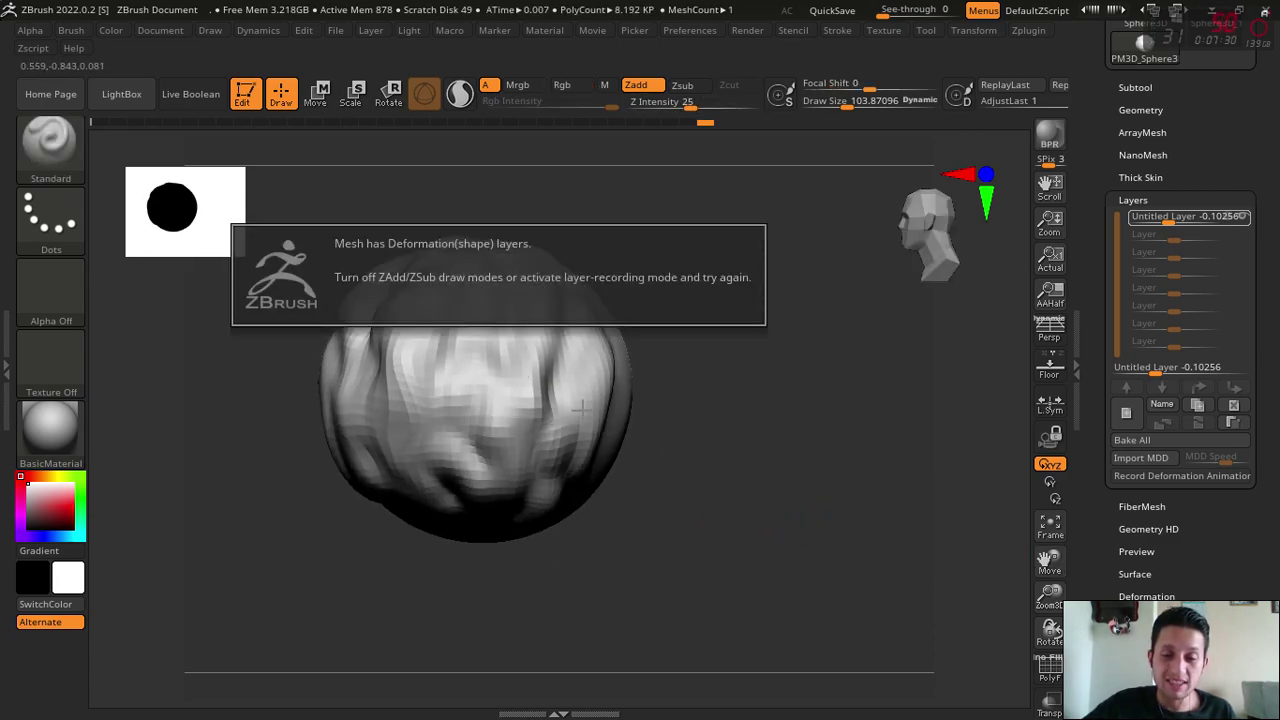
- Turn on recording for the negative layer, sculpt extra folds, then minimise ZBrush
left_click(1240, 220)
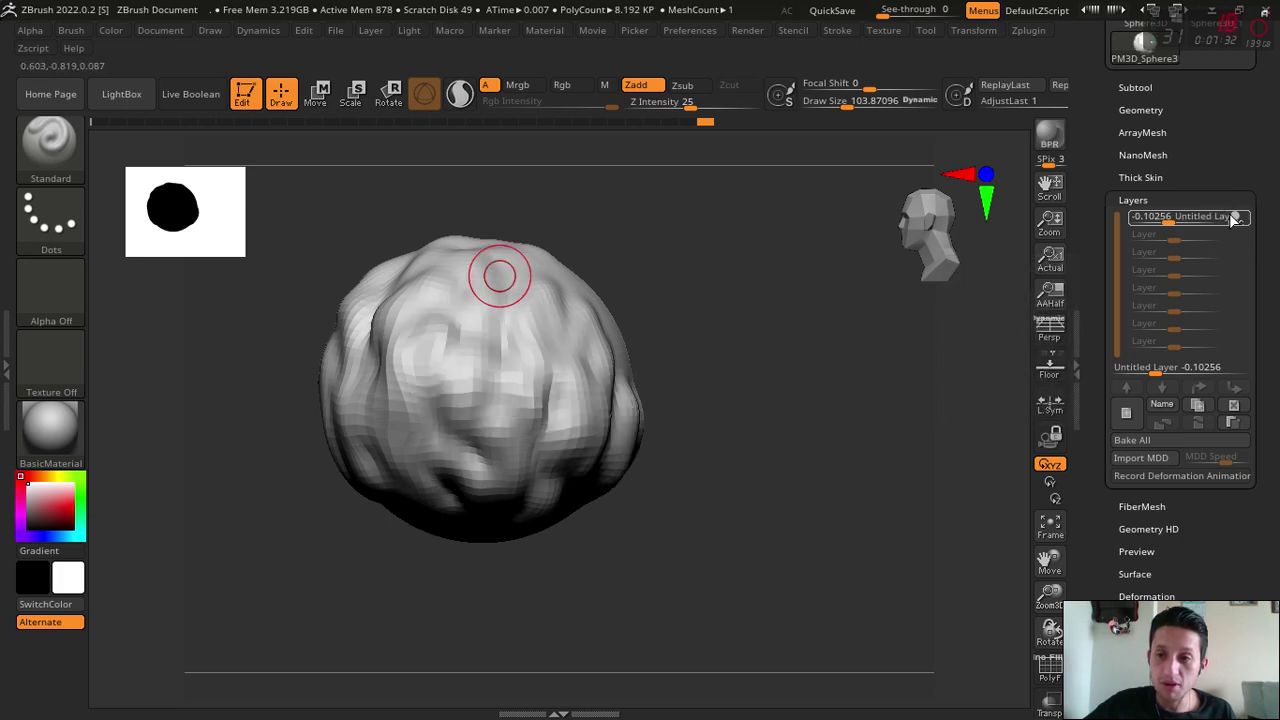
left_click_drag(843, 466, 680, 343)
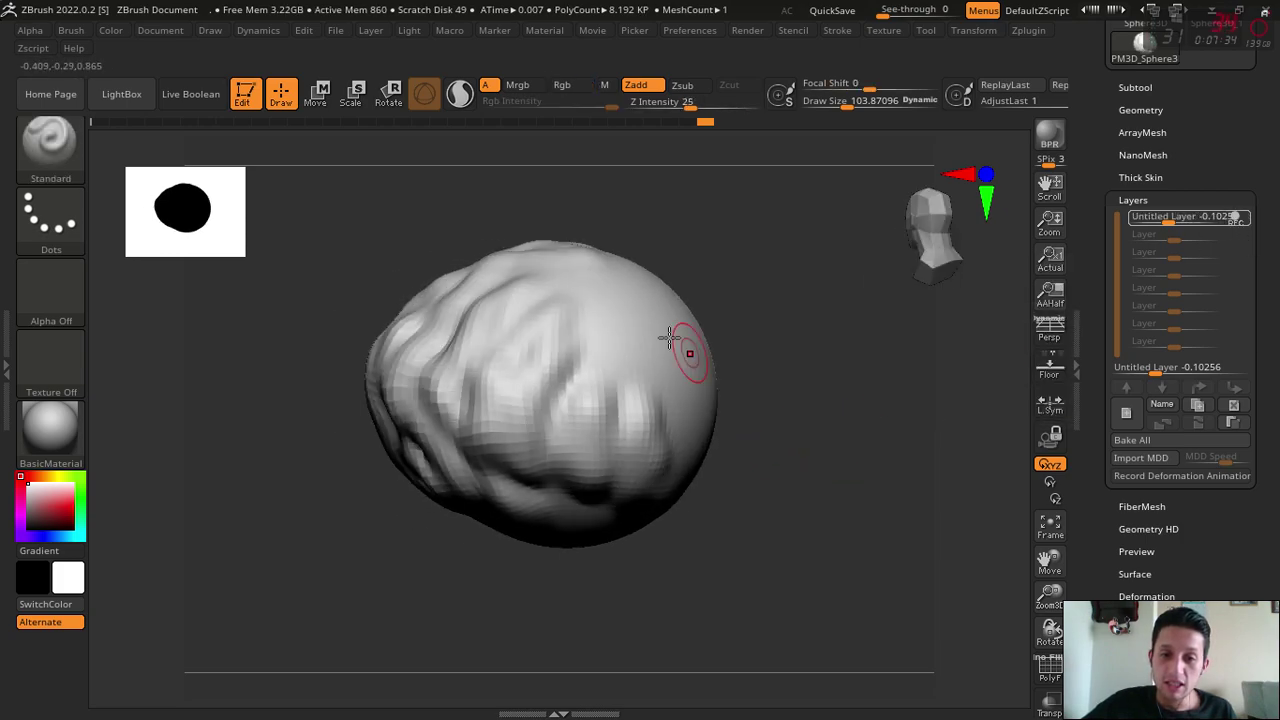
mouse_move(869, 495)
left_mouse_down()
mouse_move(851, 571)
mouse_move(775, 438)
left_mouse_up()
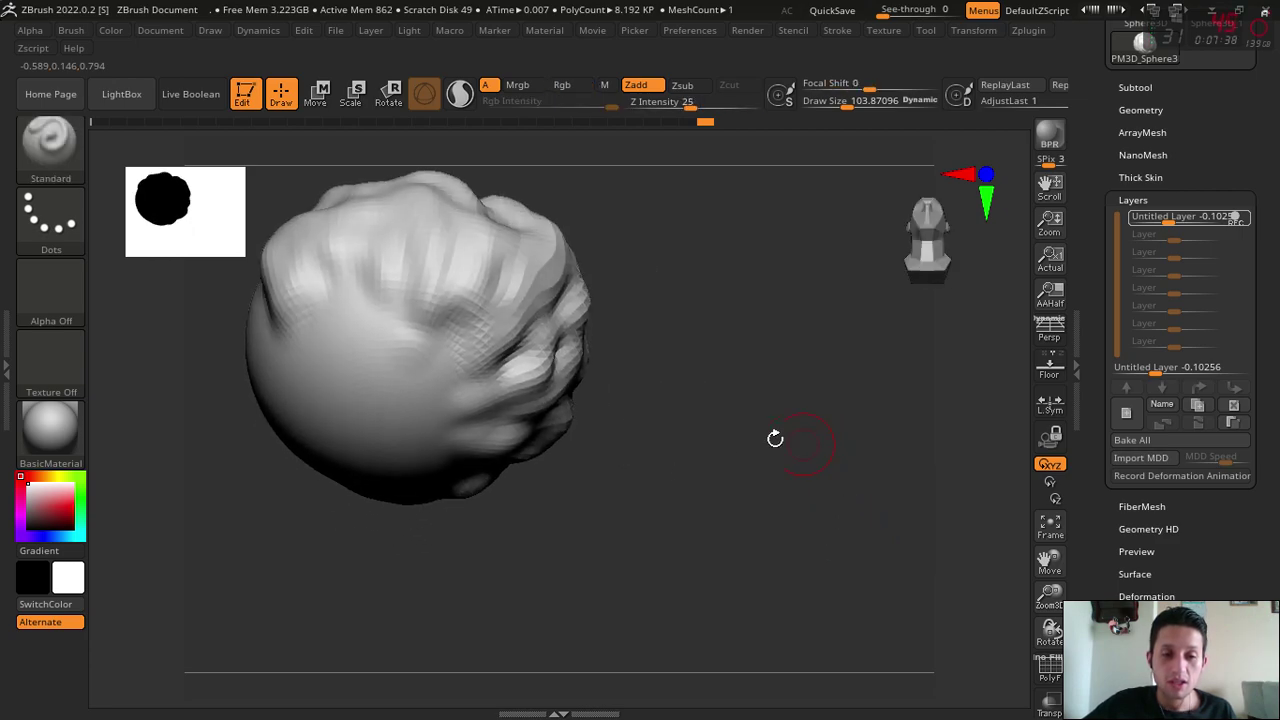
mouse_move(358, 360)
left_mouse_down()
mouse_move(400, 374)
mouse_move(434, 337)
left_mouse_up()
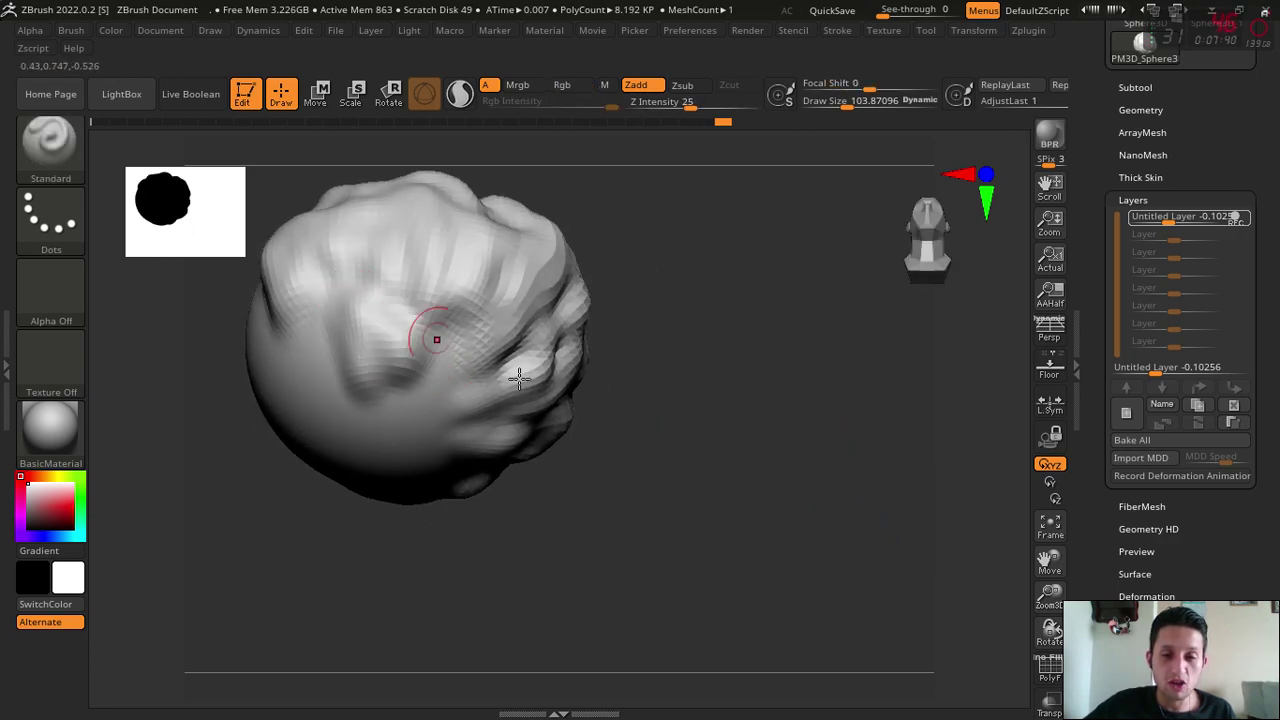
mouse_move(880, 358)
left_mouse_down()
mouse_move(874, 517)
mouse_move(776, 462)
mouse_move(811, 557)
mouse_move(792, 568)
left_mouse_up()
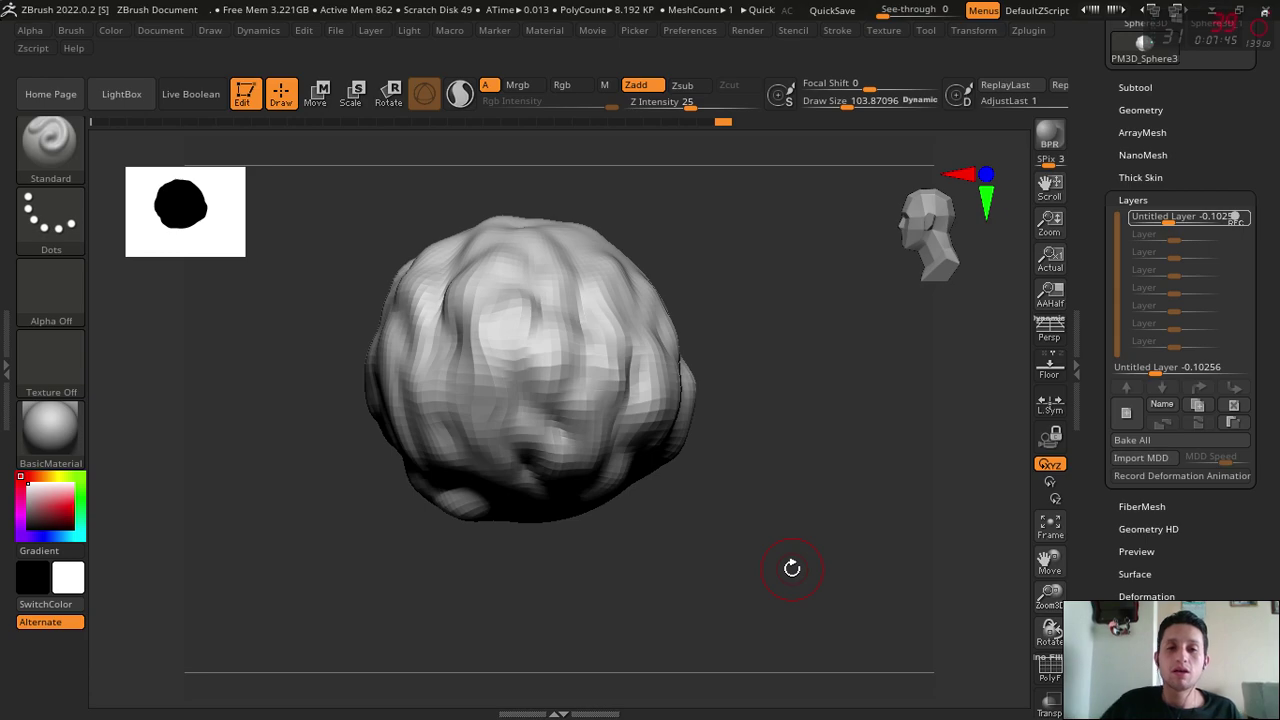
mouse_move(893, 478)
left_mouse_down()
mouse_move(800, 500)
mouse_move(829, 509)
mouse_move(826, 540)
mouse_move(844, 540)
mouse_move(803, 531)
mouse_move(835, 543)
left_mouse_up()
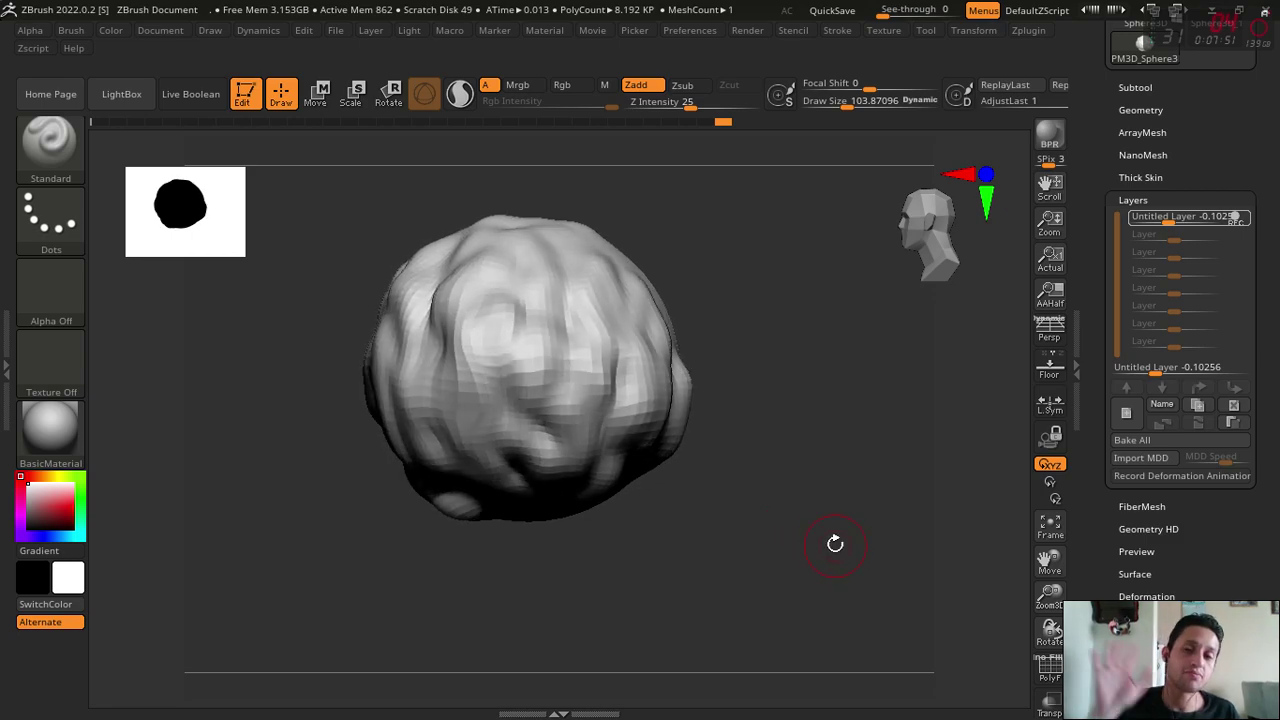
left_click(1218, 9)
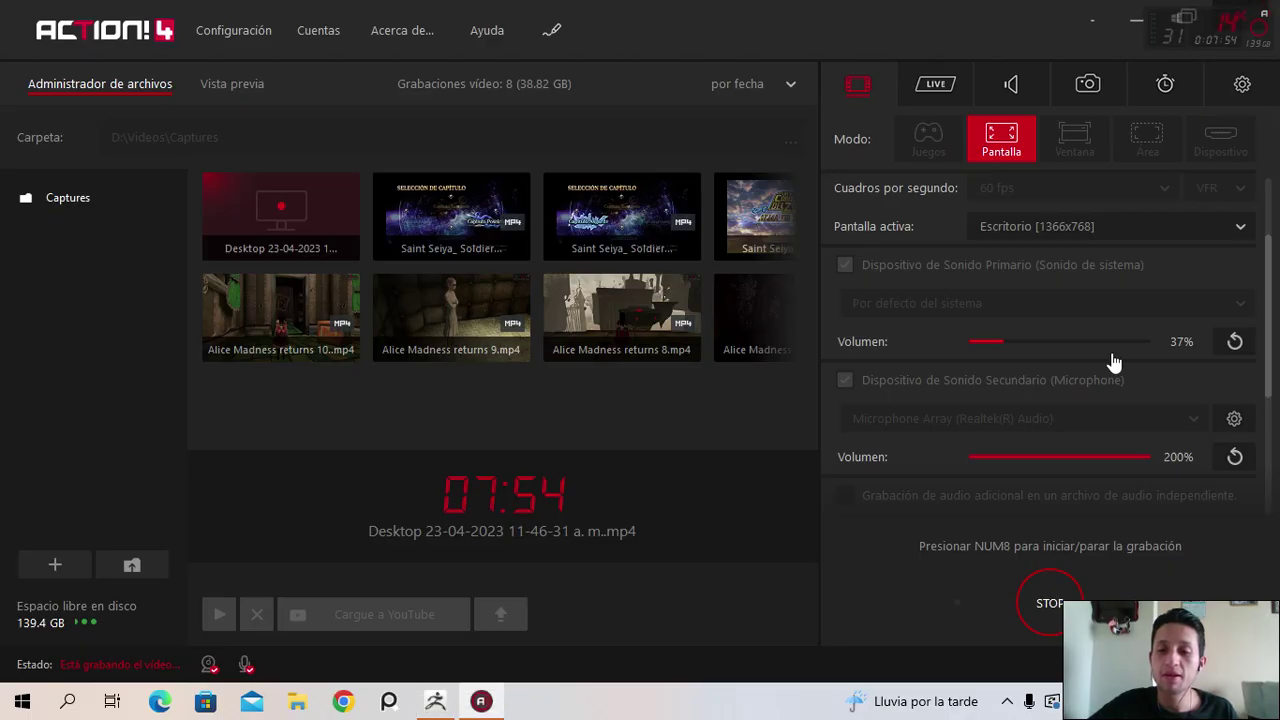